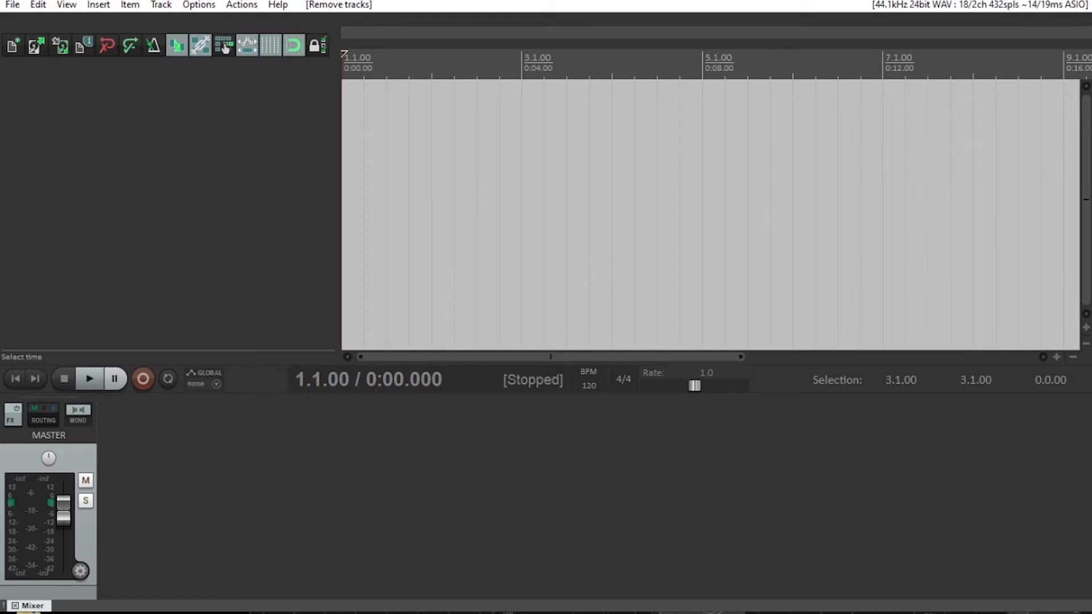
Import the media file "1. Battle Scars 1" onto a new track and play it back.
left_click(98, 5)
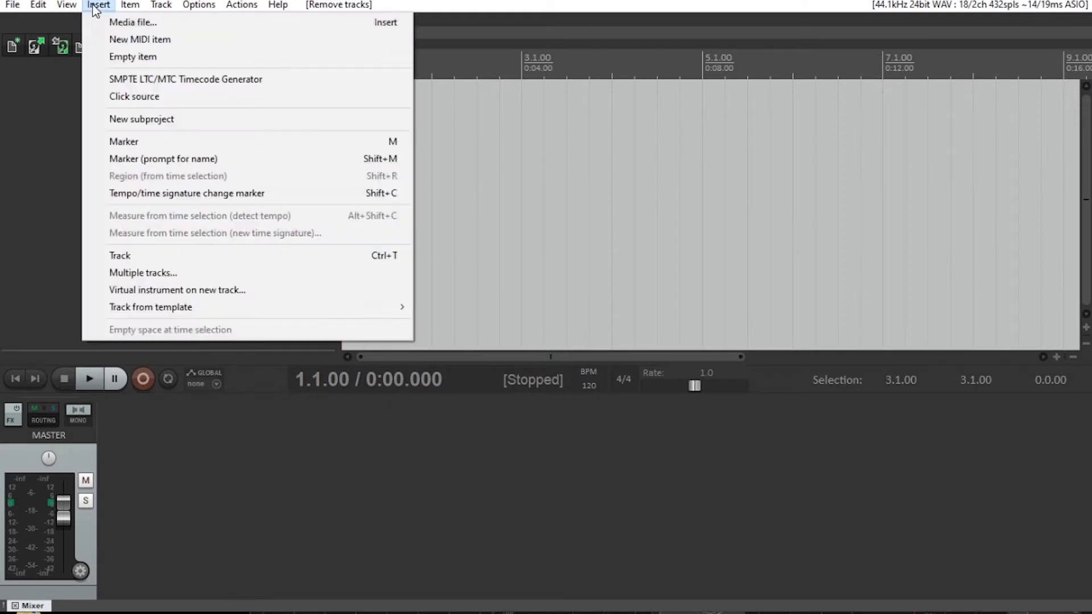
left_click(112, 20)
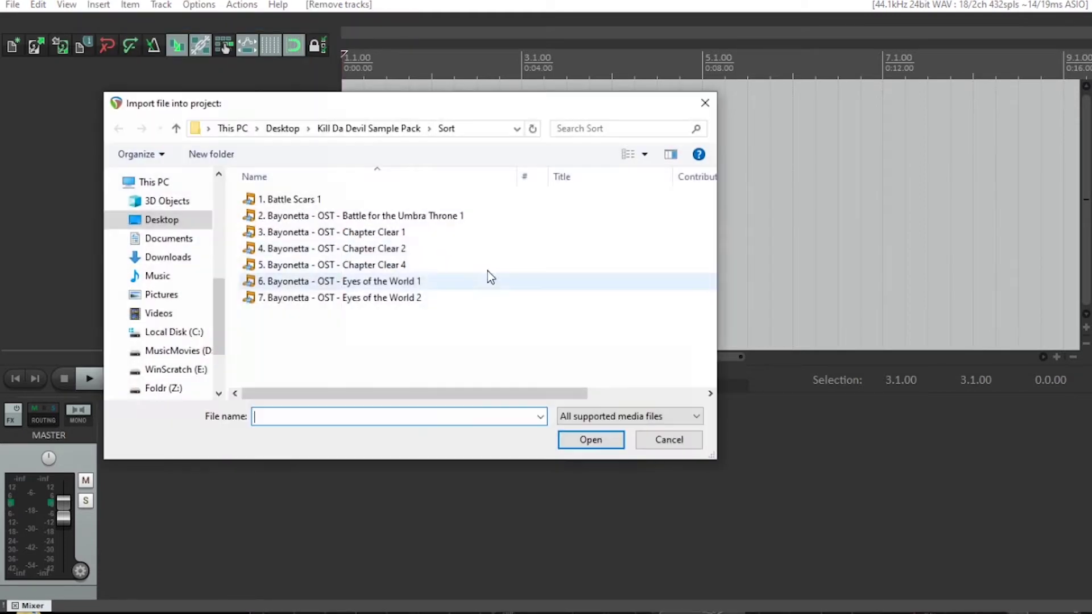
double_click(292, 200)
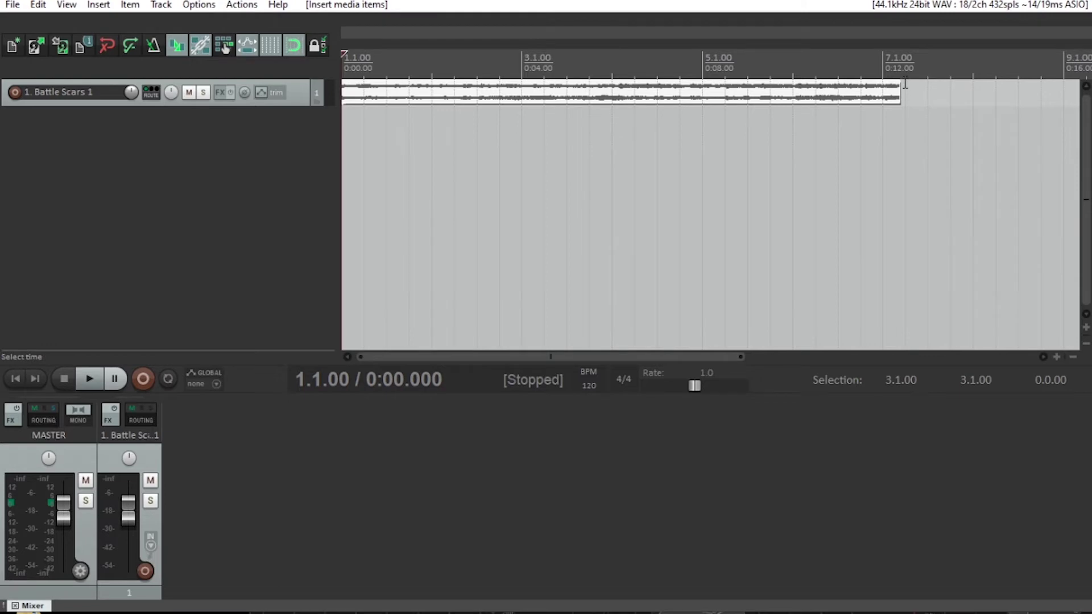
key("space")
key("space")
Check where the clip's end falls against the bar lines from 5.1.00 to 7.1.00 on the timeline.
left_click(904, 57)
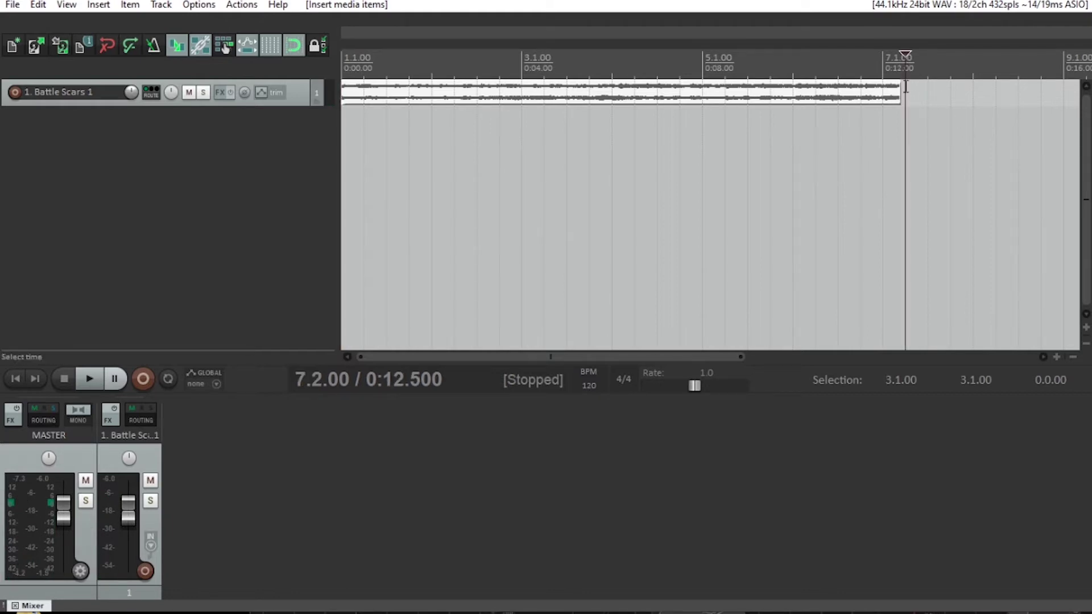
left_click(883, 57)
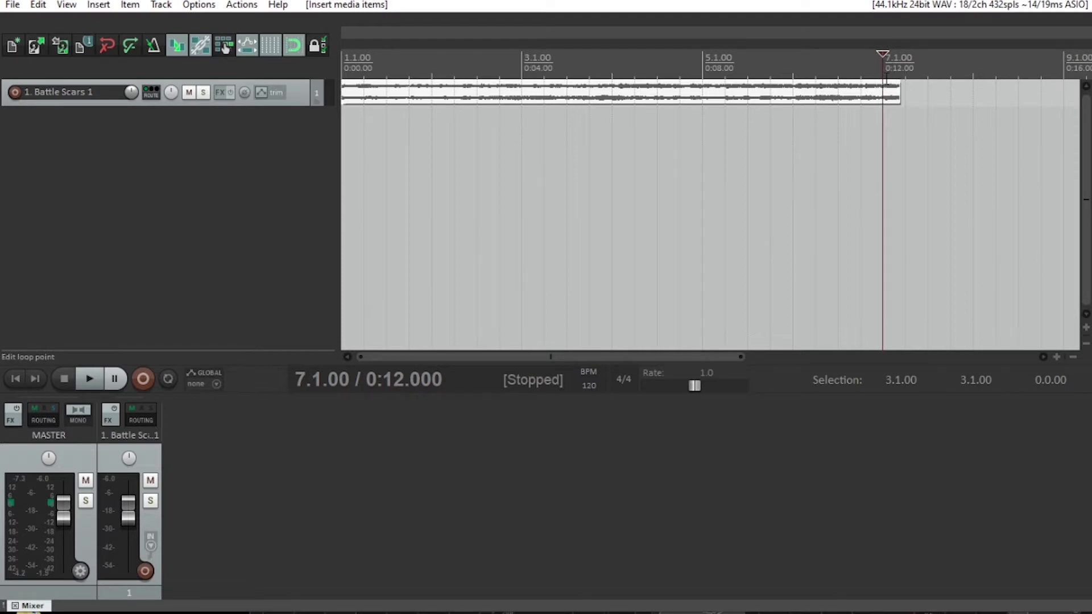
scroll(886, 74, "up", 4)
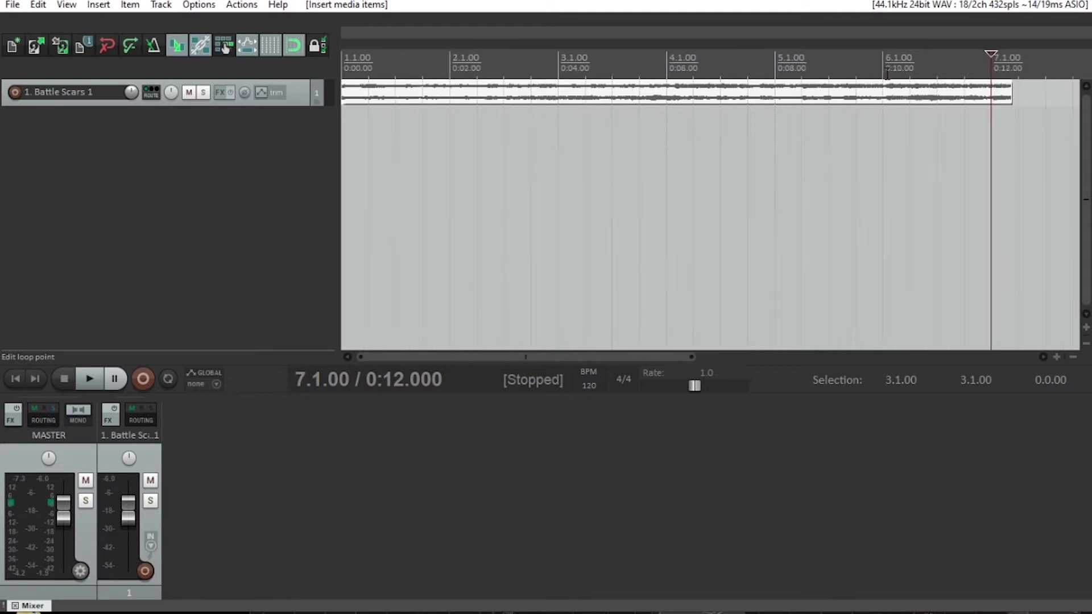
left_click(584, 67)
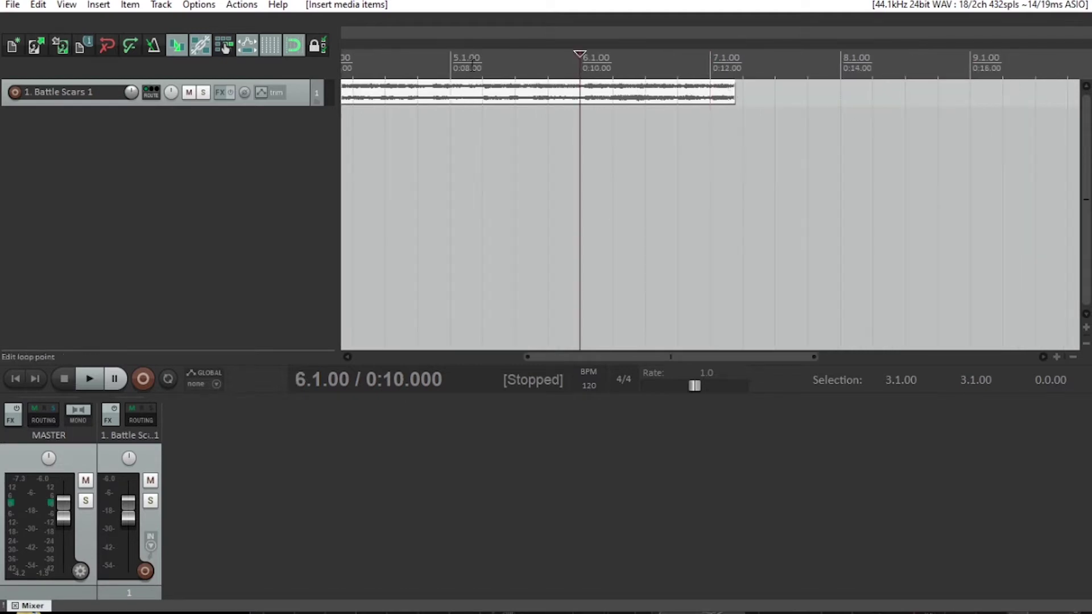
left_click(446, 67)
scroll(501, 58, "down", 4)
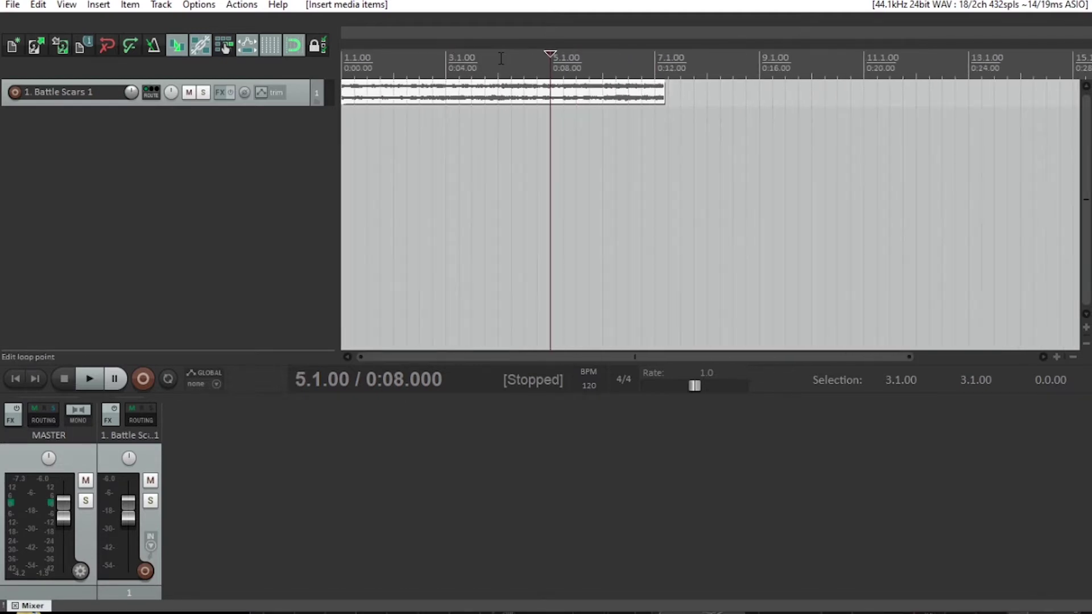
scroll(501, 58, "down", 1)
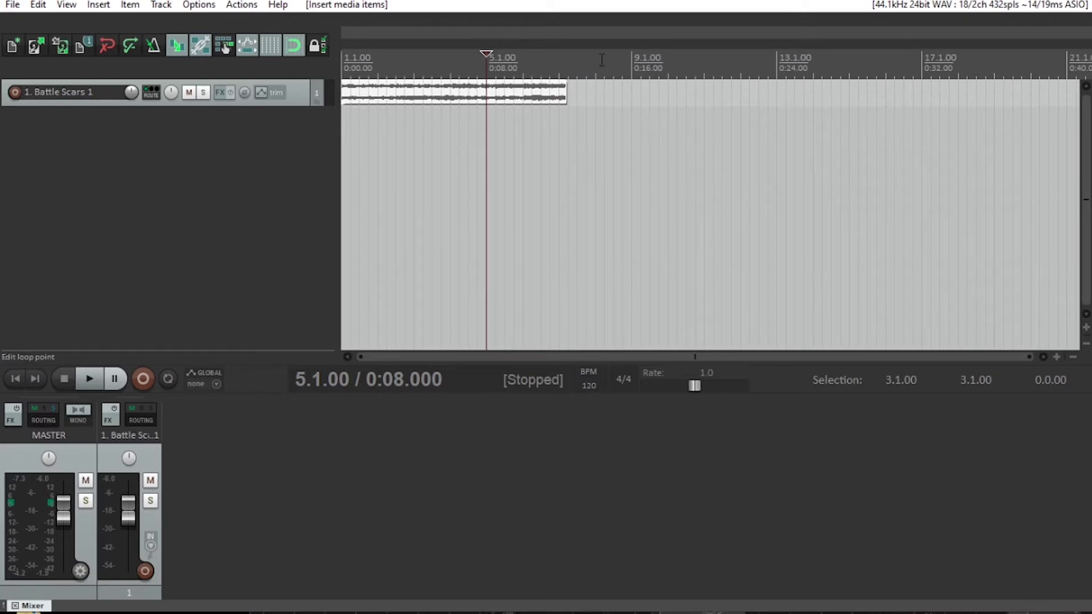
Mark the first four bars, from 1.1.00 to 5.1.00, as a time selection.
left_click(628, 61)
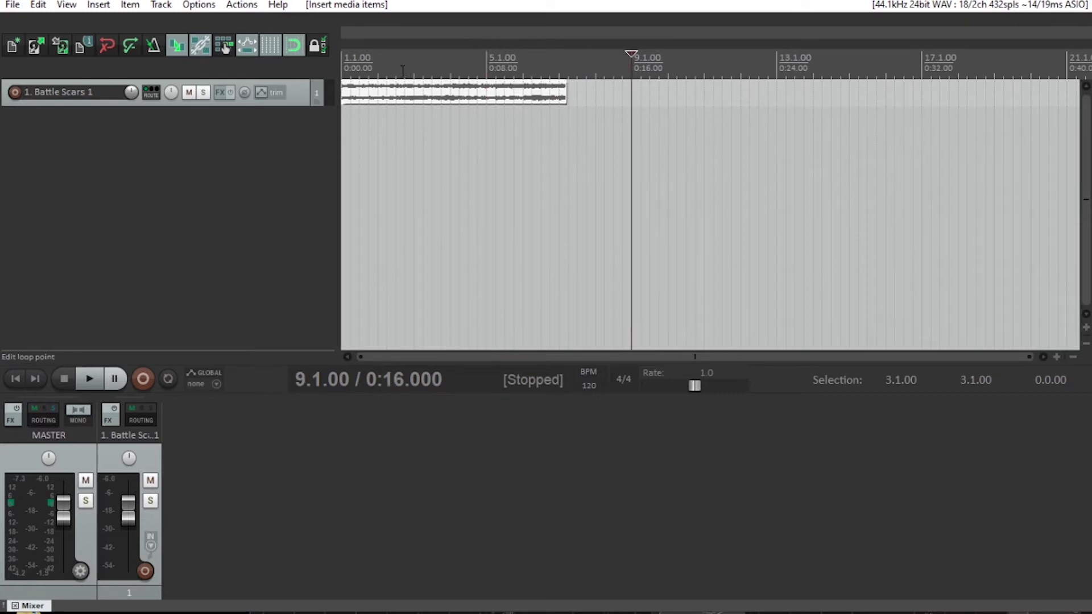
left_click(490, 58)
left_click(642, 66)
left_click_drag(490, 66, 343, 70)
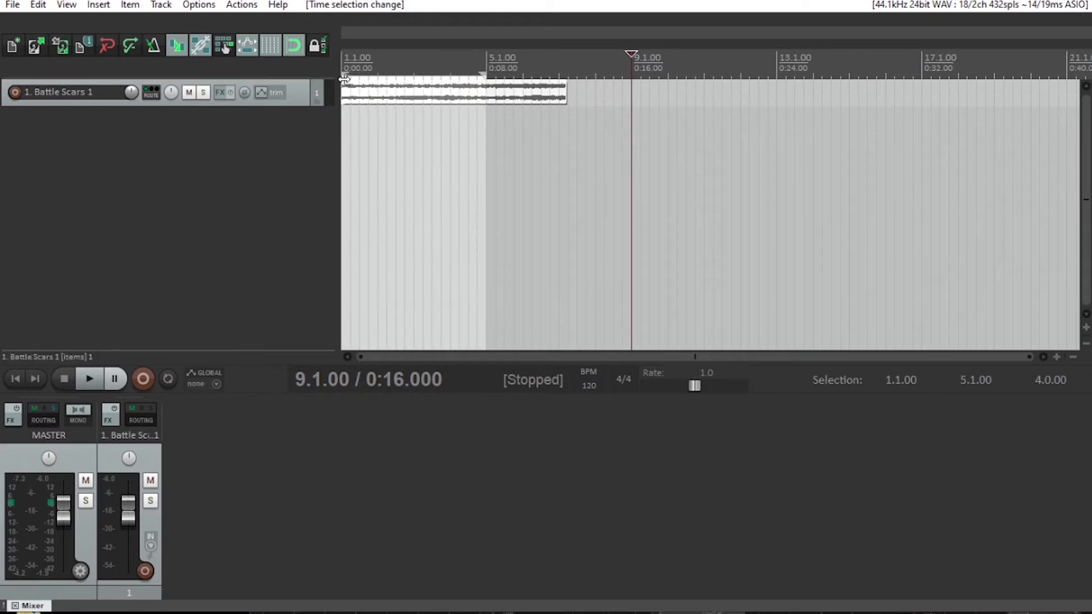
left_click(433, 59)
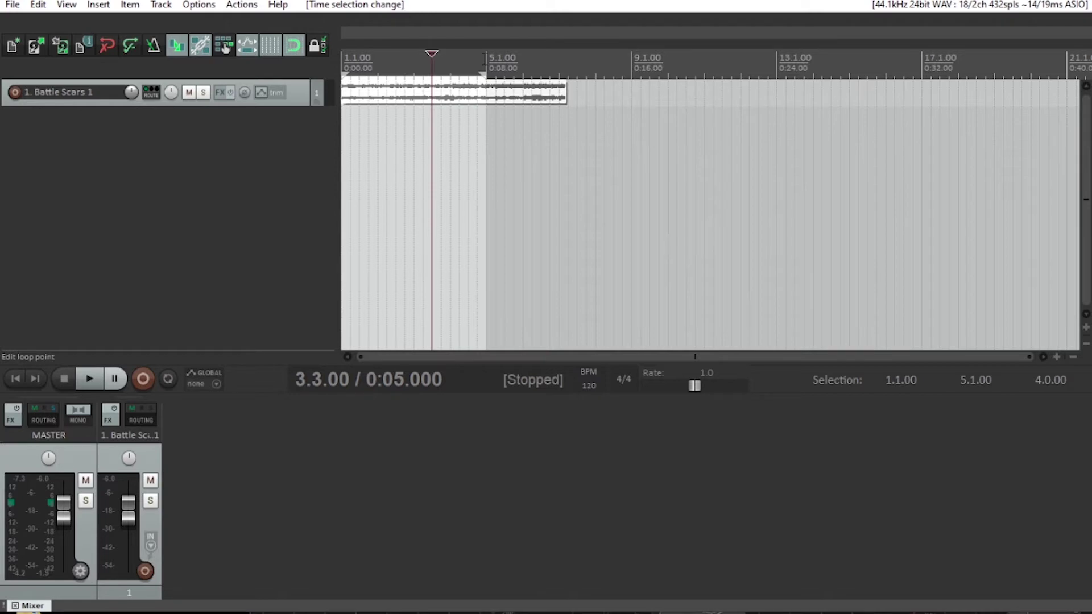
scroll(485, 59, "up", 5)
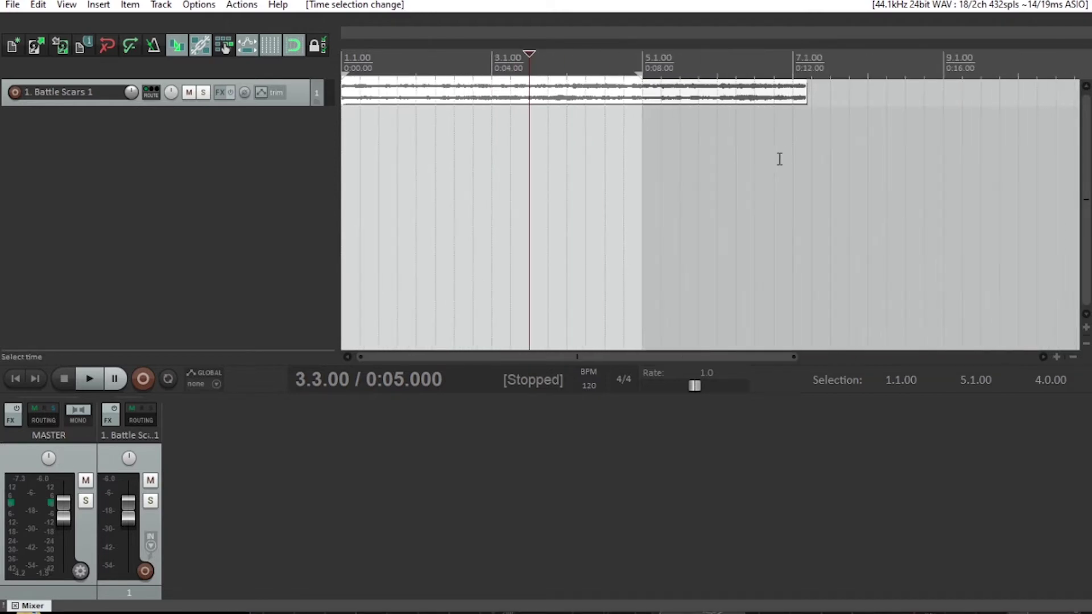
scroll(803, 200, "down", 3)
left_click(1059, 358)
left_click(1074, 359)
left_click(1075, 358)
left_click(1057, 358)
left_click(1056, 358)
left_click(1057, 357)
left_click(1073, 358)
left_click(1057, 357)
left_click(1058, 358)
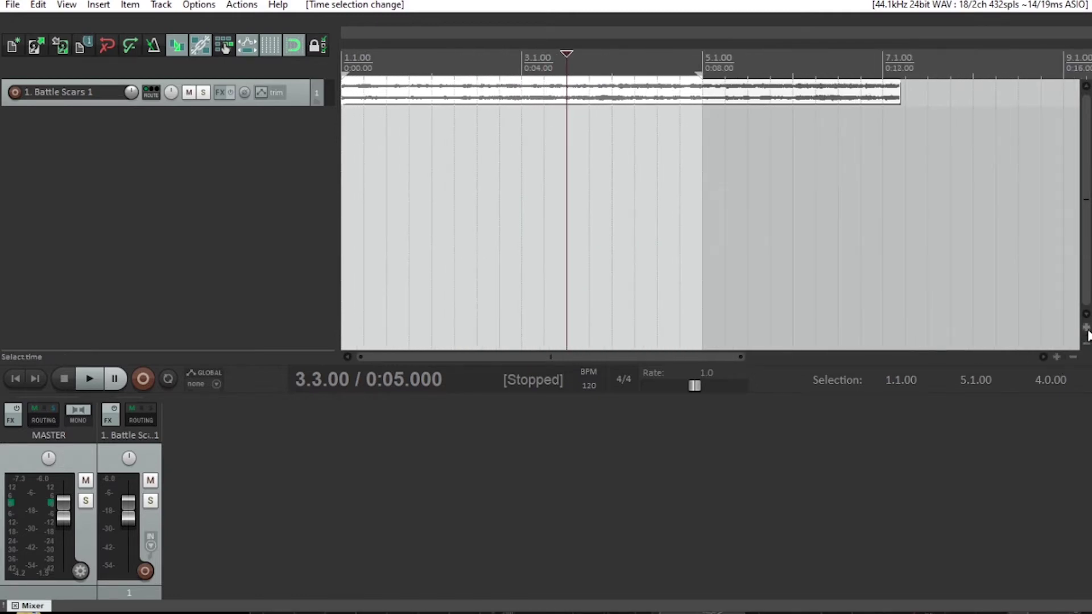
Enlarge the Battle Scars 1 track vertically so its input row and the clip's waveform are easy to read.
left_click(1086, 329)
left_click(1087, 329)
left_click(1087, 330)
left_click(1087, 330)
left_click(1086, 329)
left_click(1087, 329)
left_click(1087, 330)
left_click(1086, 344)
left_click(1087, 344)
left_click(1086, 326)
scroll(1087, 330, "up", 1)
scroll(1087, 330, "down", 5)
scroll(1087, 330, "up", 4)
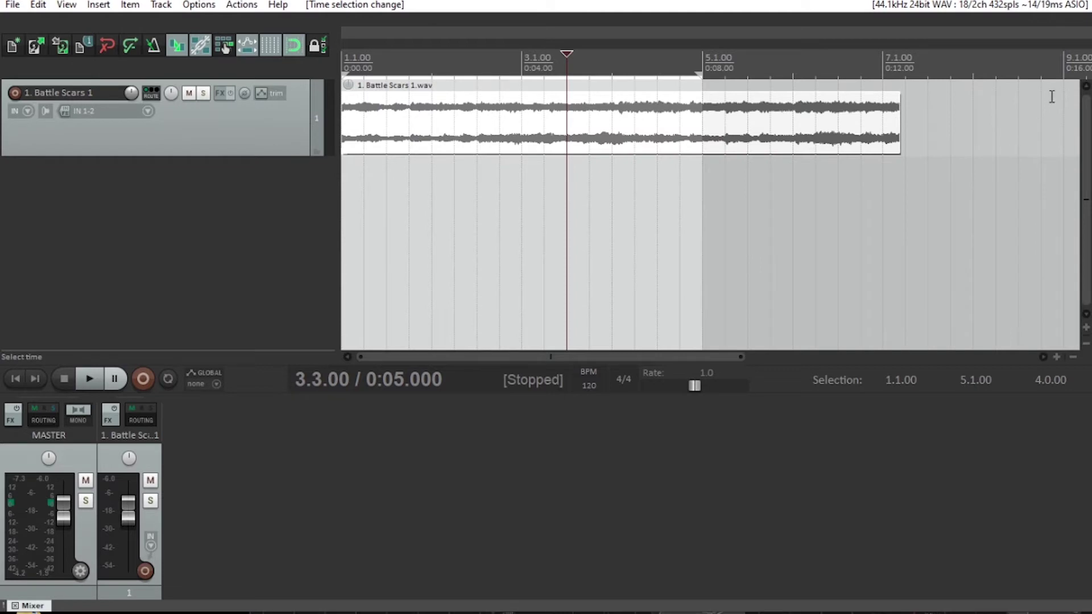
Clear the time selection and time-stretch the Battle Scars 1 clip so that its end lands on bar 5.1.00.
left_click(1071, 70)
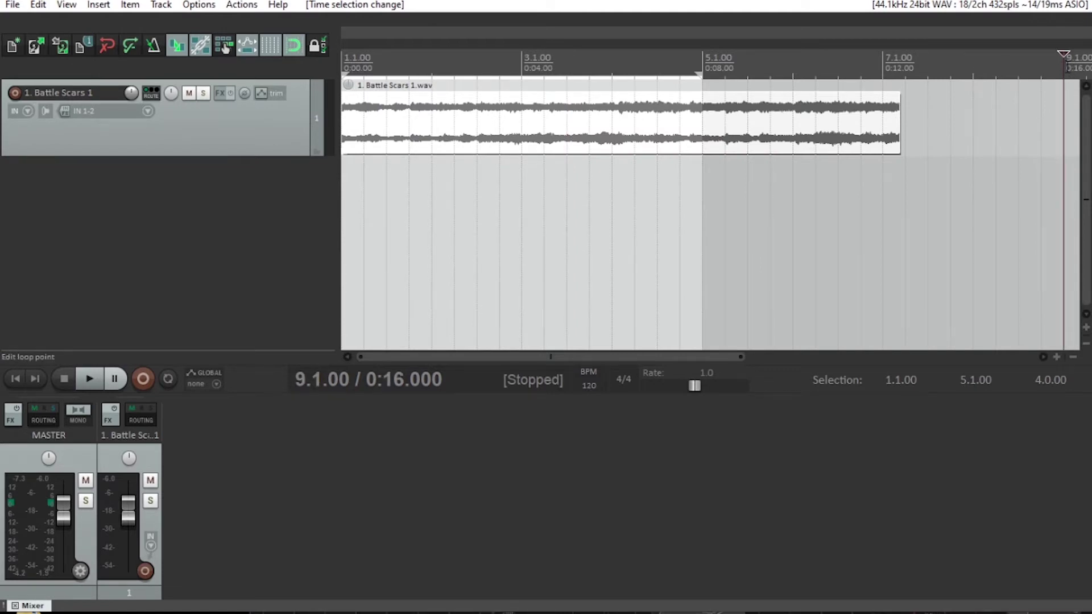
left_click(698, 142)
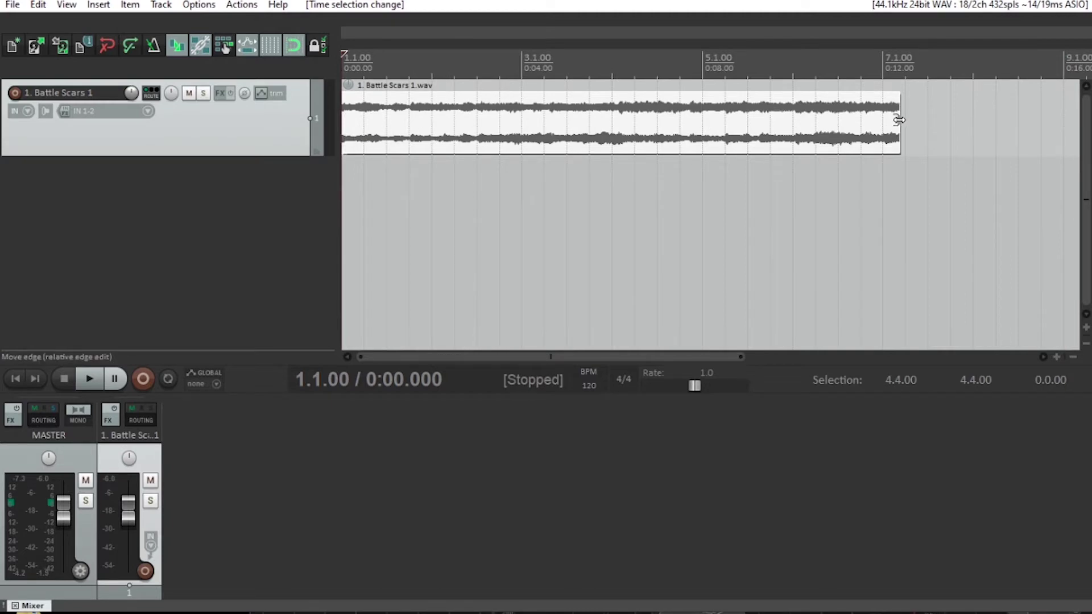
left_click(704, 62)
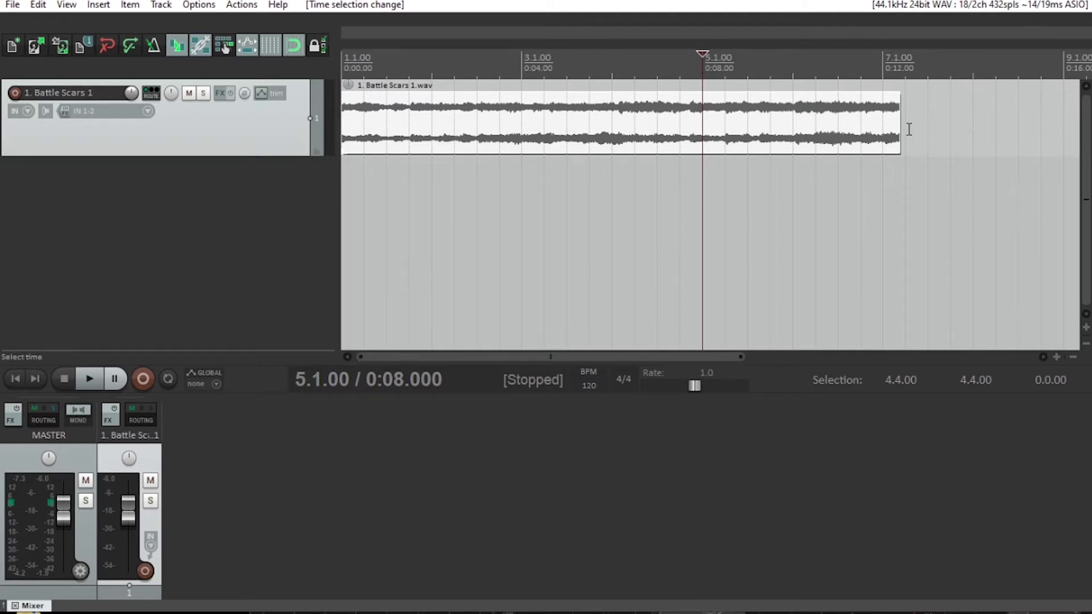
left_click_drag(901, 121, 712, 125)
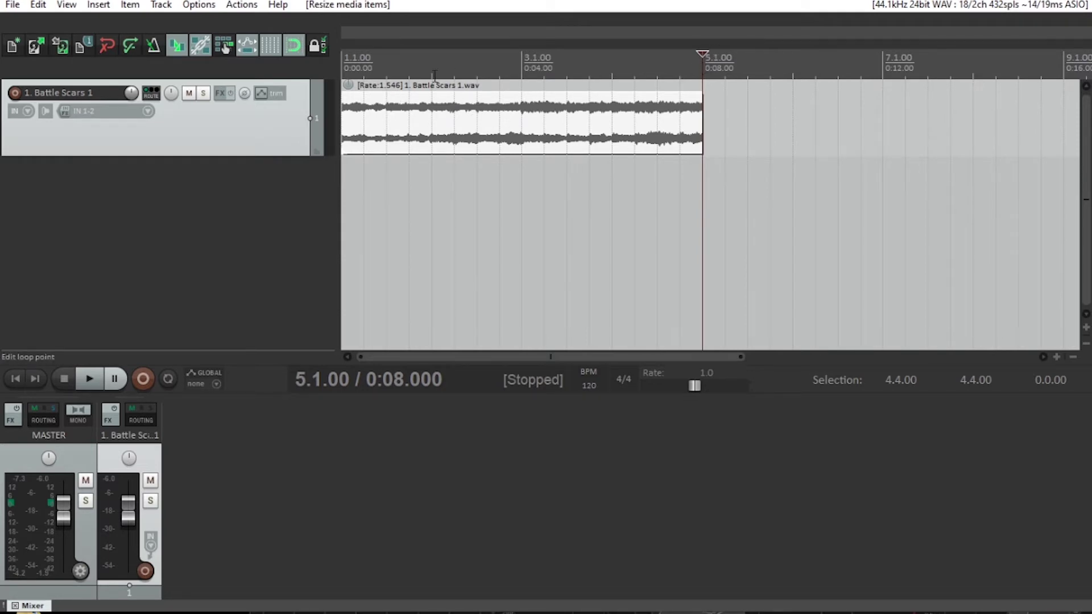
Play the stretched clip from the project start with the metronome enabled, and lower the track's volume.
key("Home")
key("space")
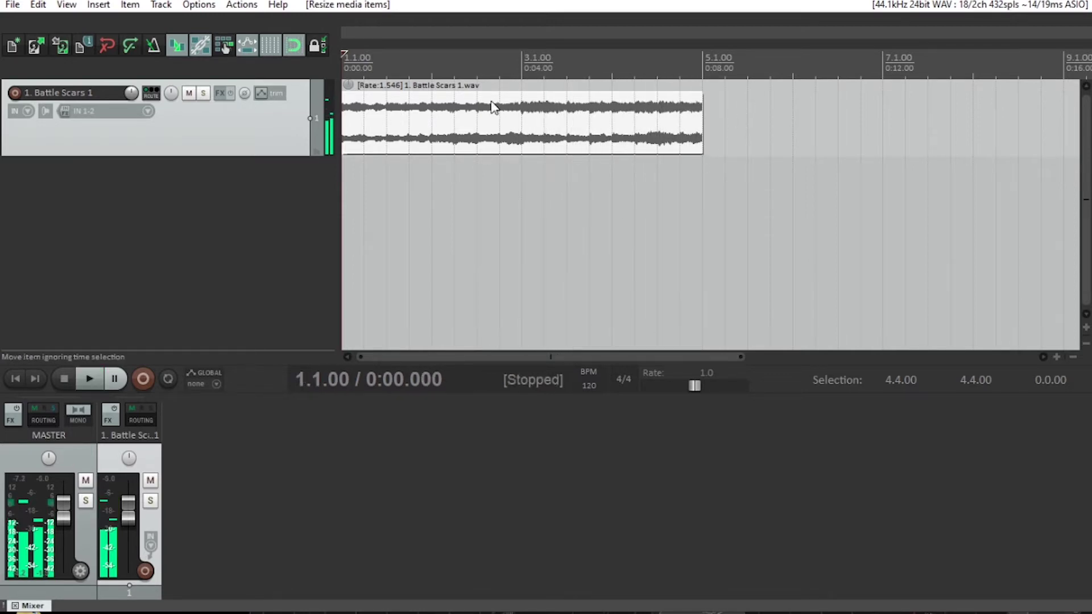
left_click(155, 49)
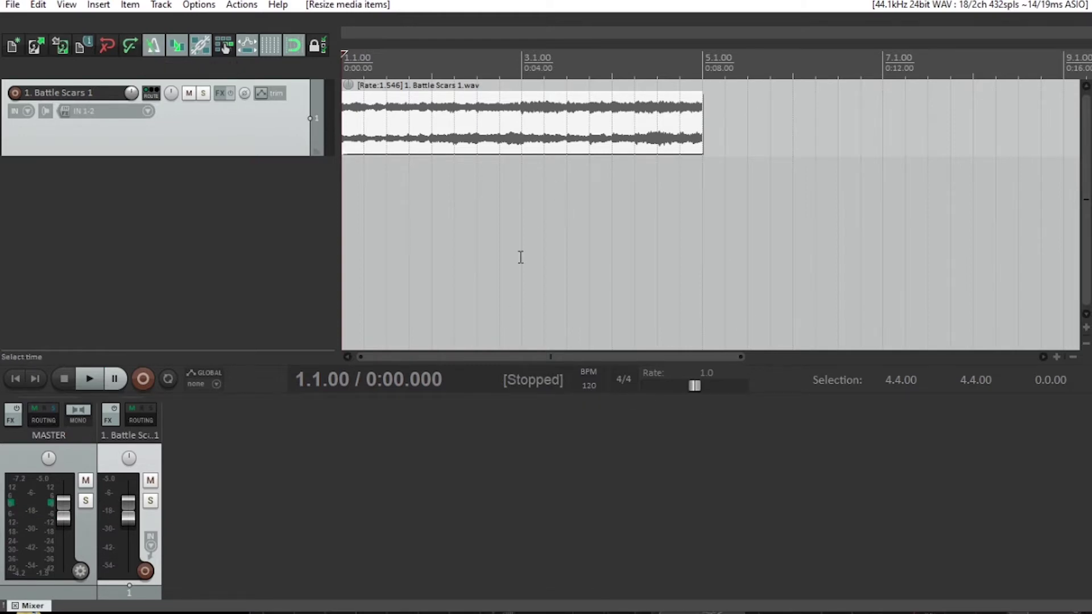
key("space")
left_click_drag(127, 506, 132, 525)
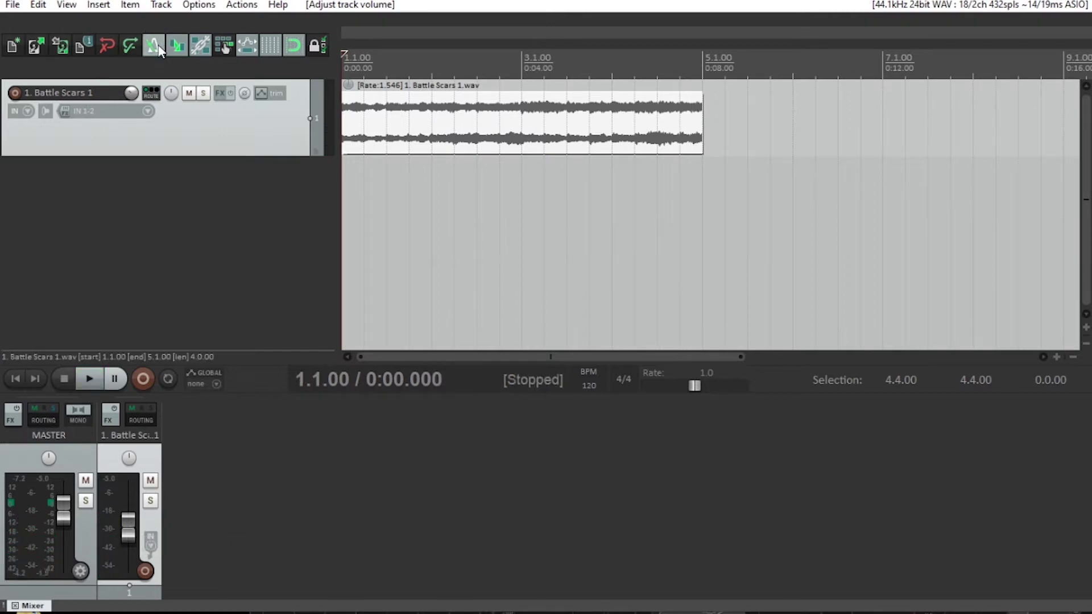
Extend the clip's end without stretching from 5.1.00 to 9.1.00 so that it loops a second time.
left_click(704, 60)
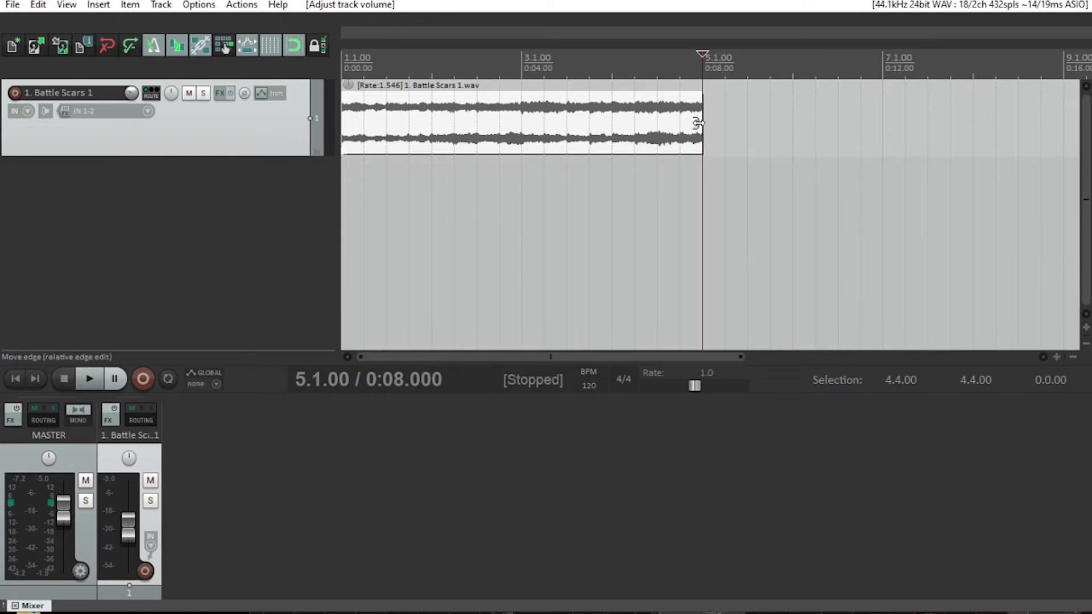
key("alt")
left_click_drag(699, 123, 1057, 110)
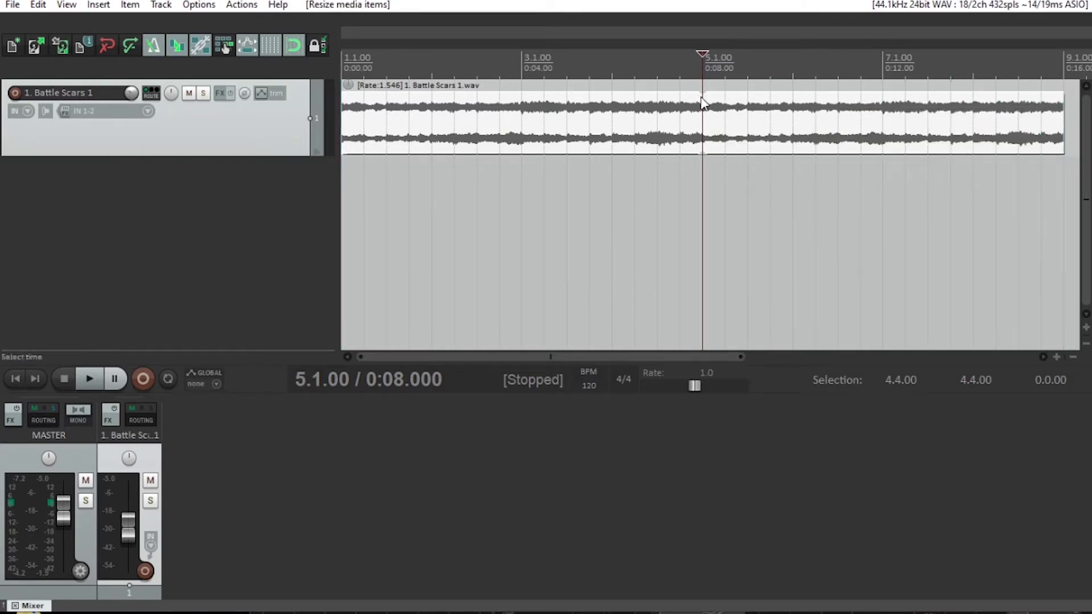
Play from 4.1.00 across the clip's loop point and raise the track's volume back to its earlier level.
left_click(658, 122)
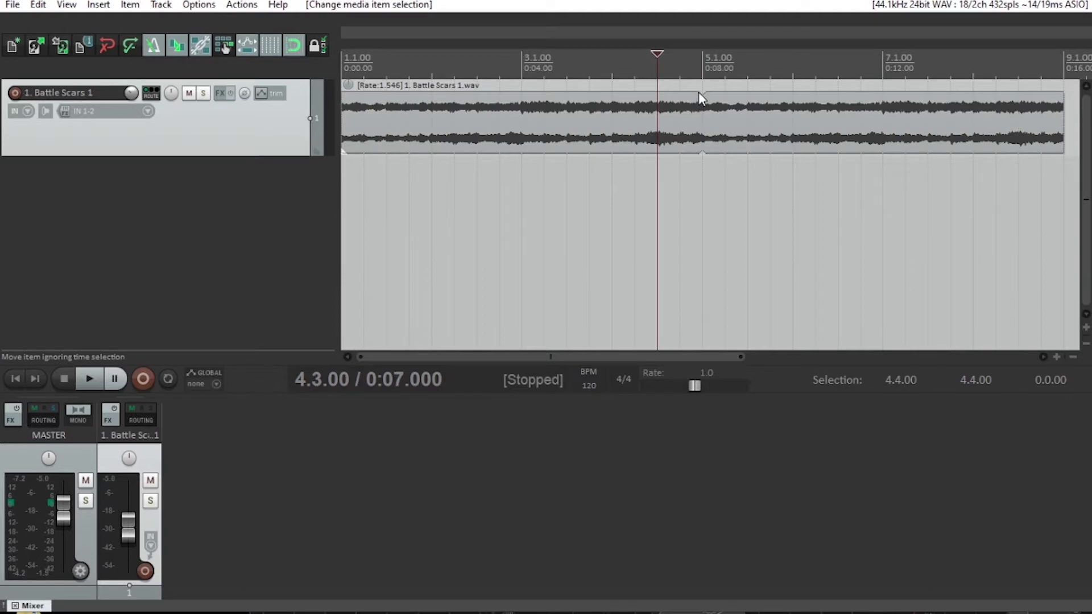
left_click(613, 65)
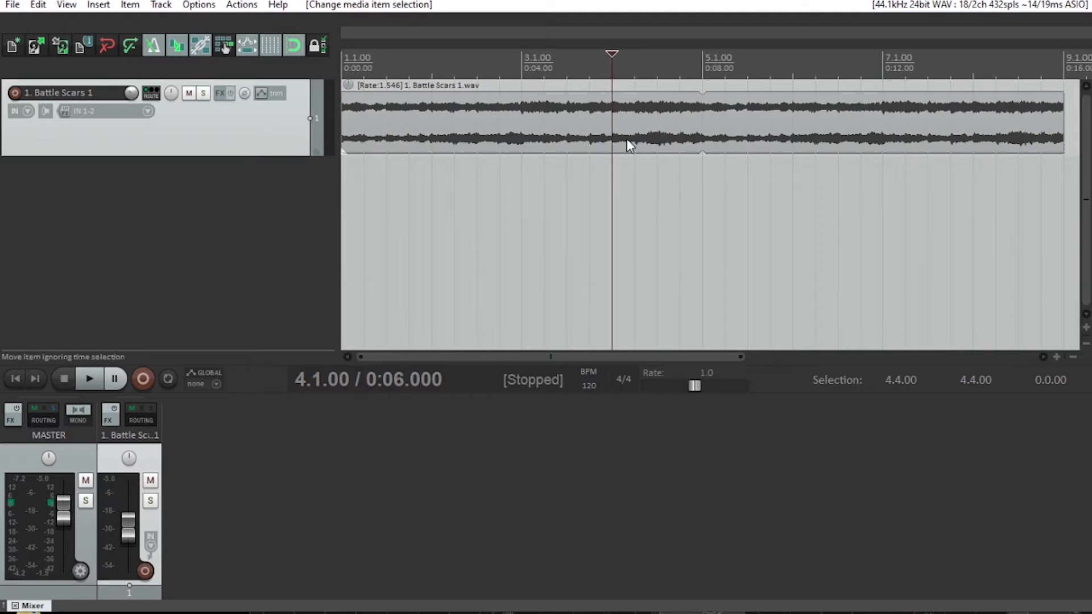
key("space")
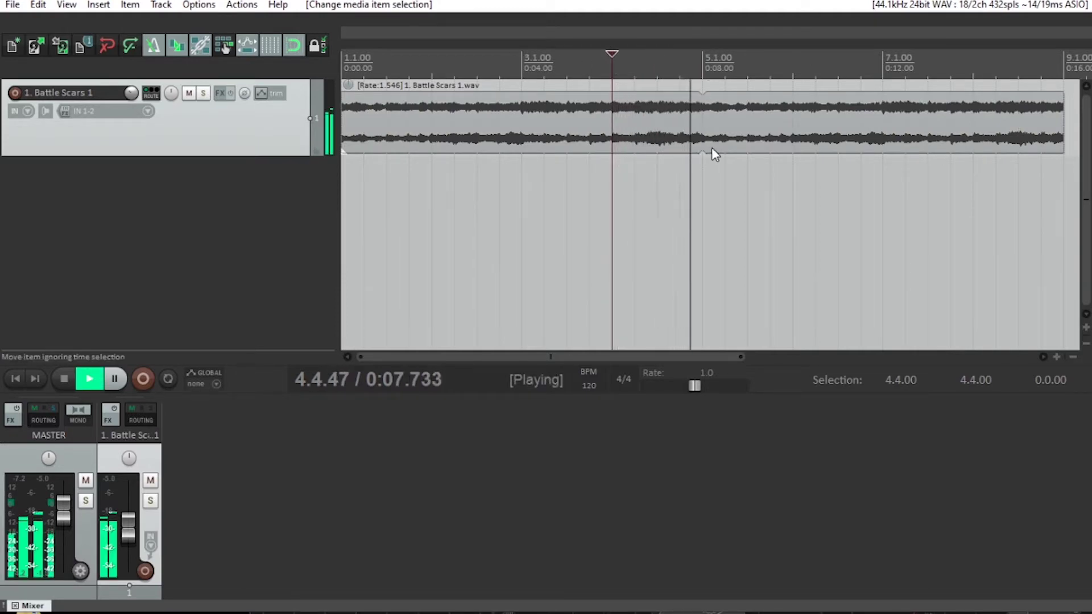
left_click_drag(128, 524, 128, 510)
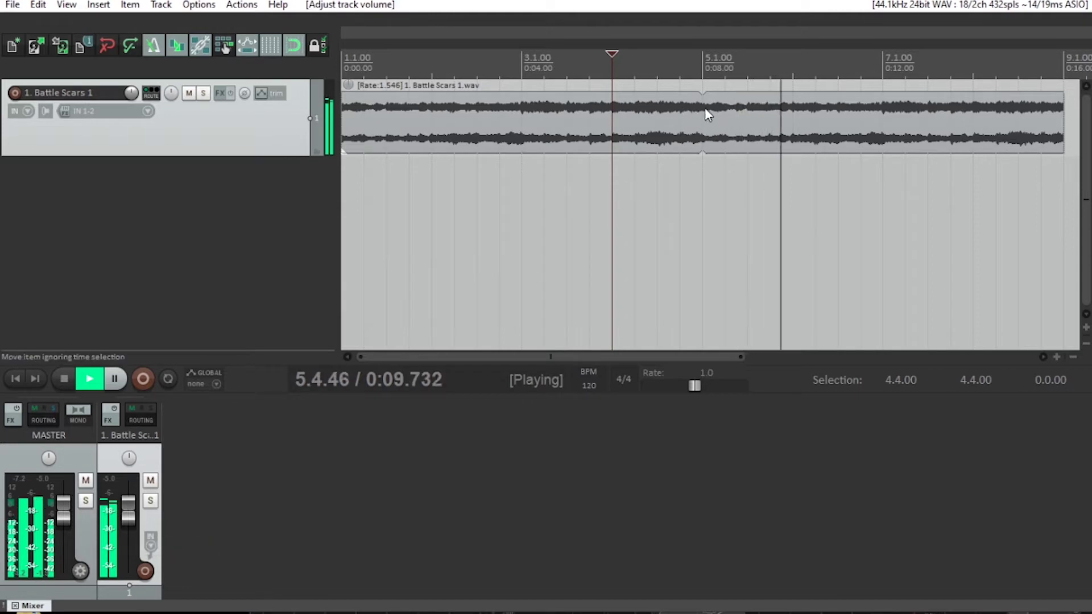
key("space")
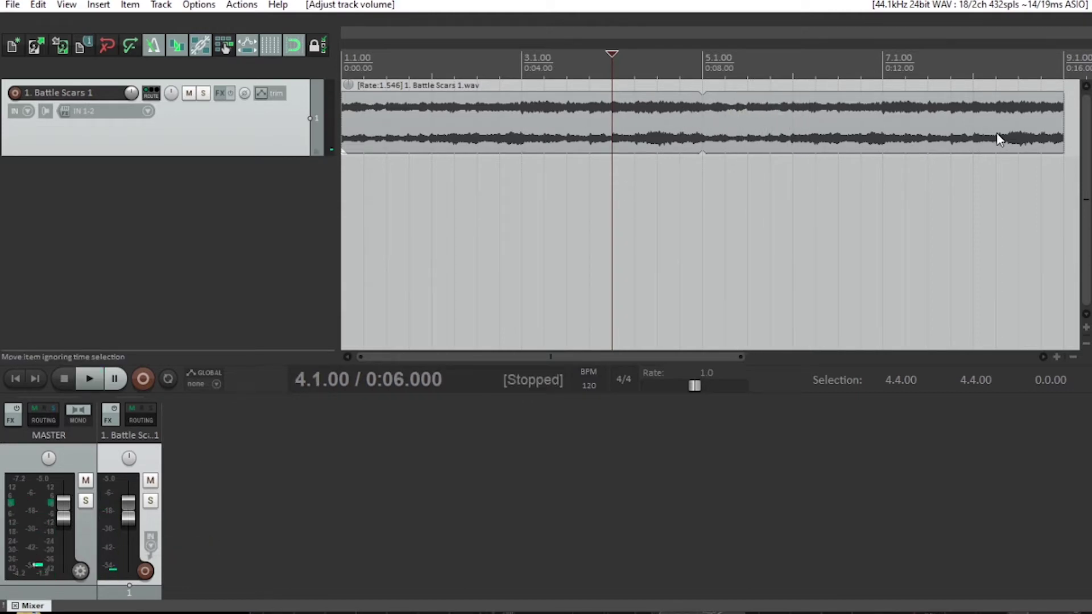
Check the looped clip's end against bar 9.1.00 and return the edit cursor to the project start.
left_click_drag(1063, 128, 881, 125)
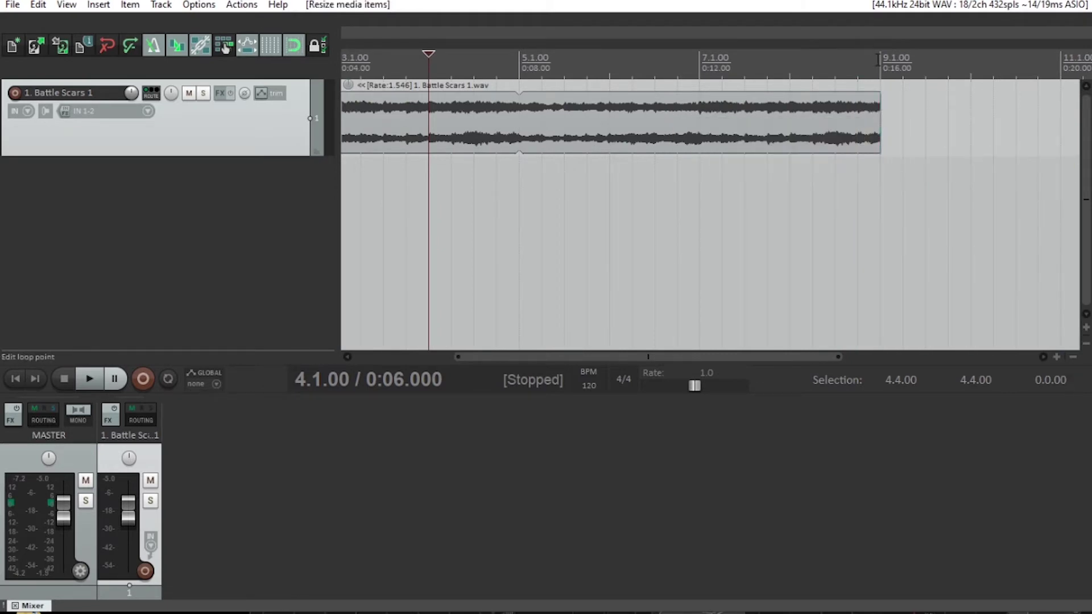
key("Home")
left_click_drag(1065, 60, 1069, 86)
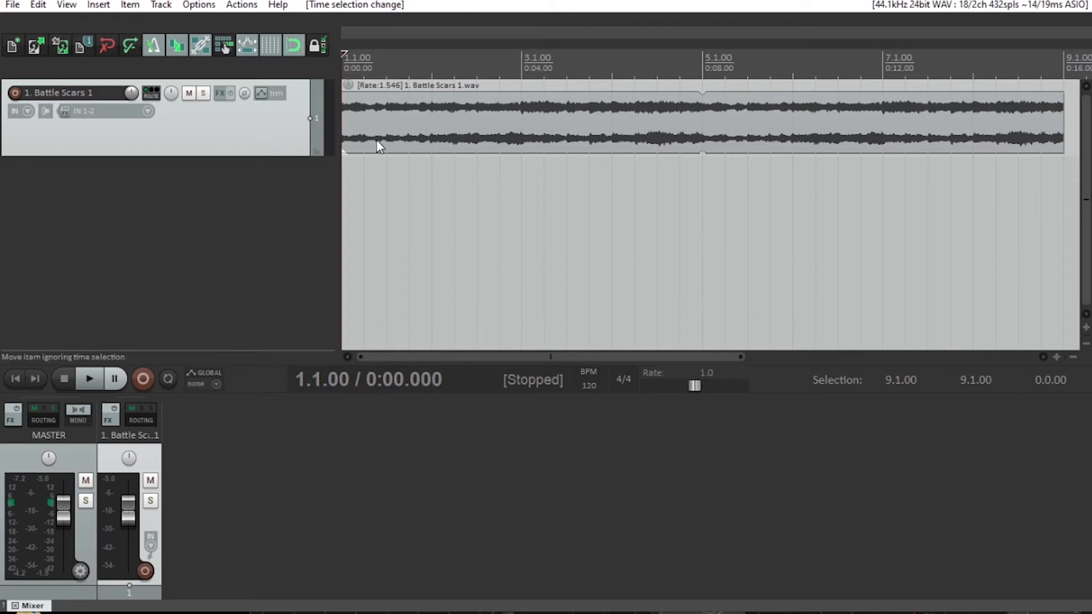
Save the project as "Kill da Devil" in the desktop's Music Media folder, creating a subdirectory and copying all media into it.
left_click(13, 6)
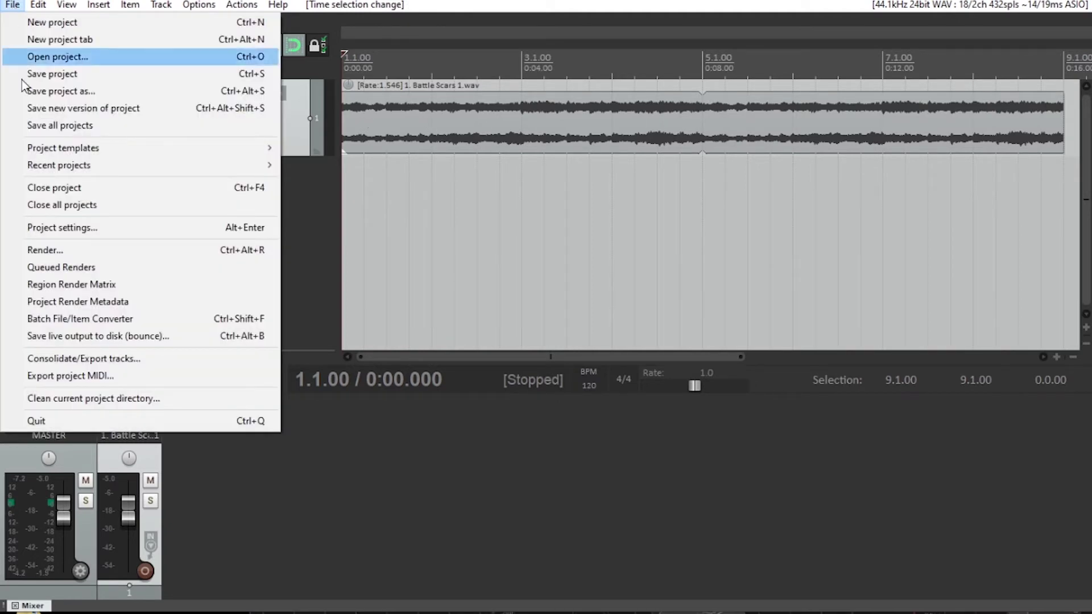
left_click(43, 93)
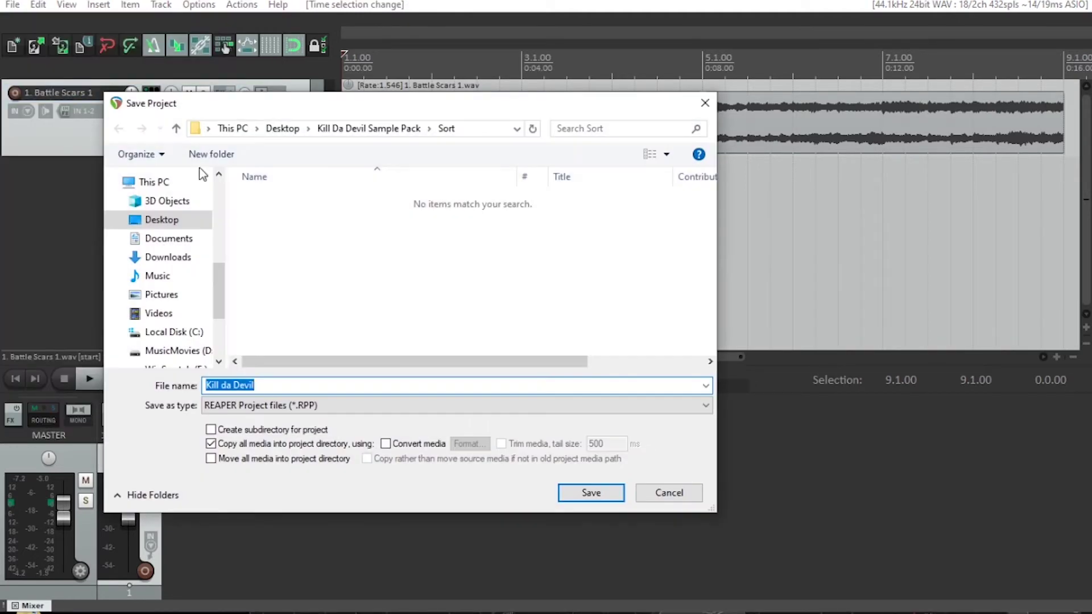
left_click(278, 128)
left_click(276, 216)
double_click(276, 217)
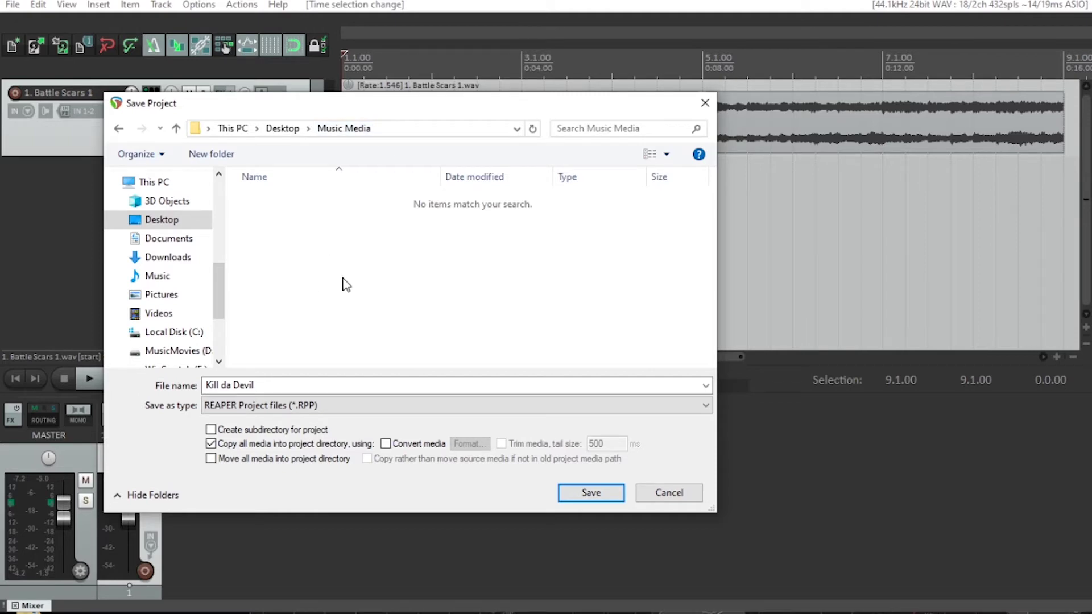
left_click(211, 430)
left_click(592, 493)
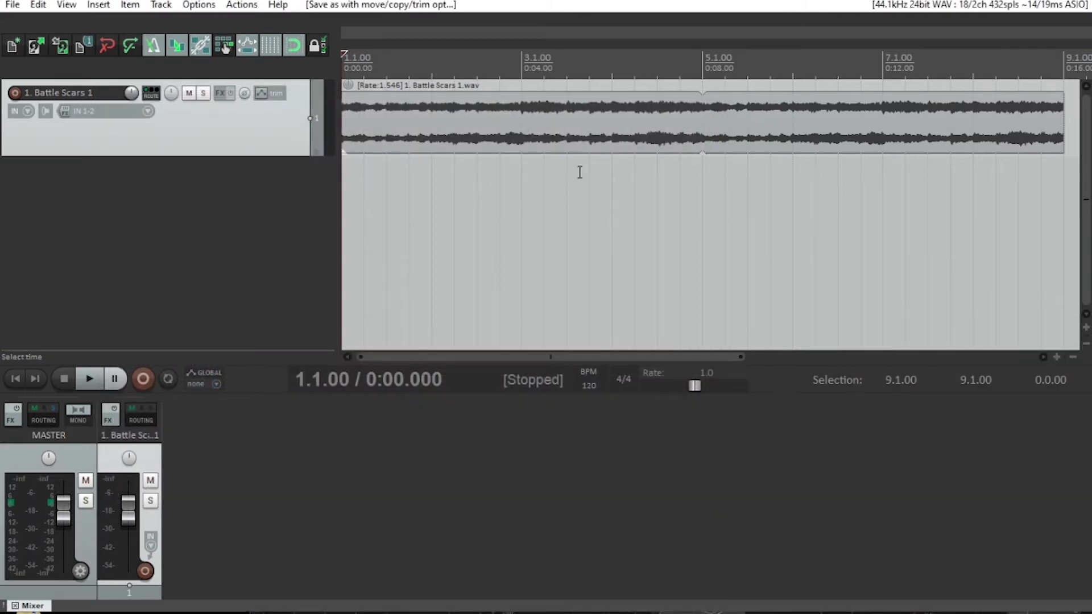
Add a second track, import "2. Bayonetta - OST - Battle for the Umbra Throne 1" onto it and return the edit cursor to the project start.
key("End")
key("Home")
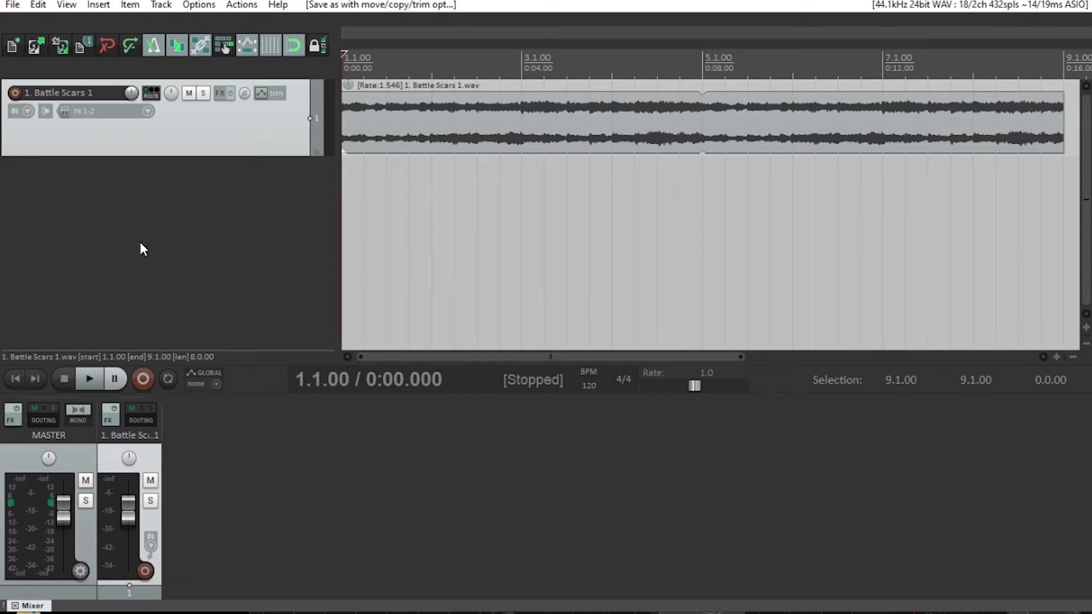
double_click(133, 197)
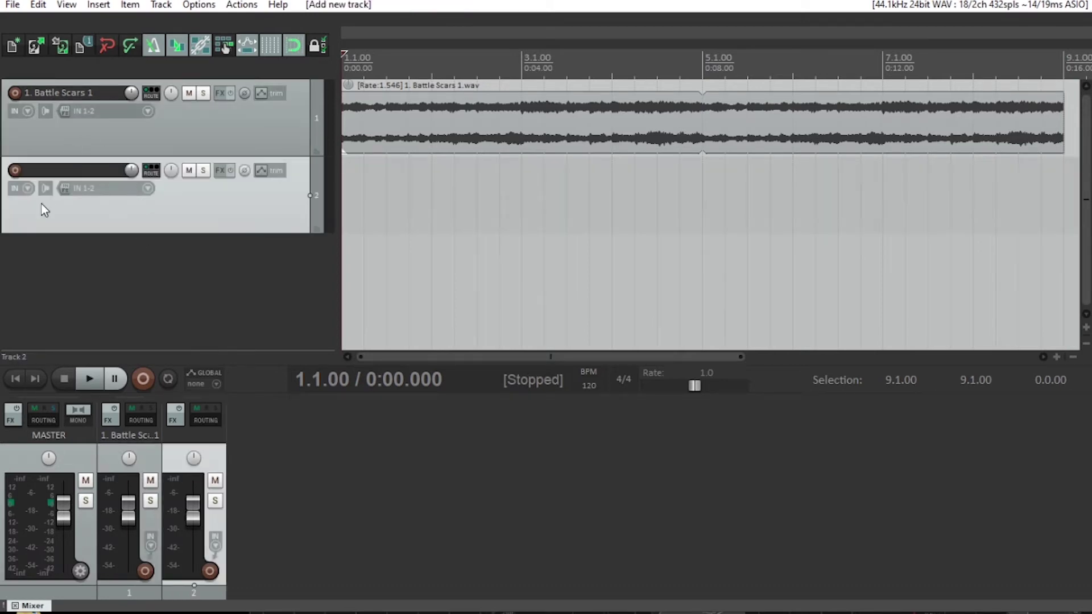
left_click(102, 5)
left_click(116, 20)
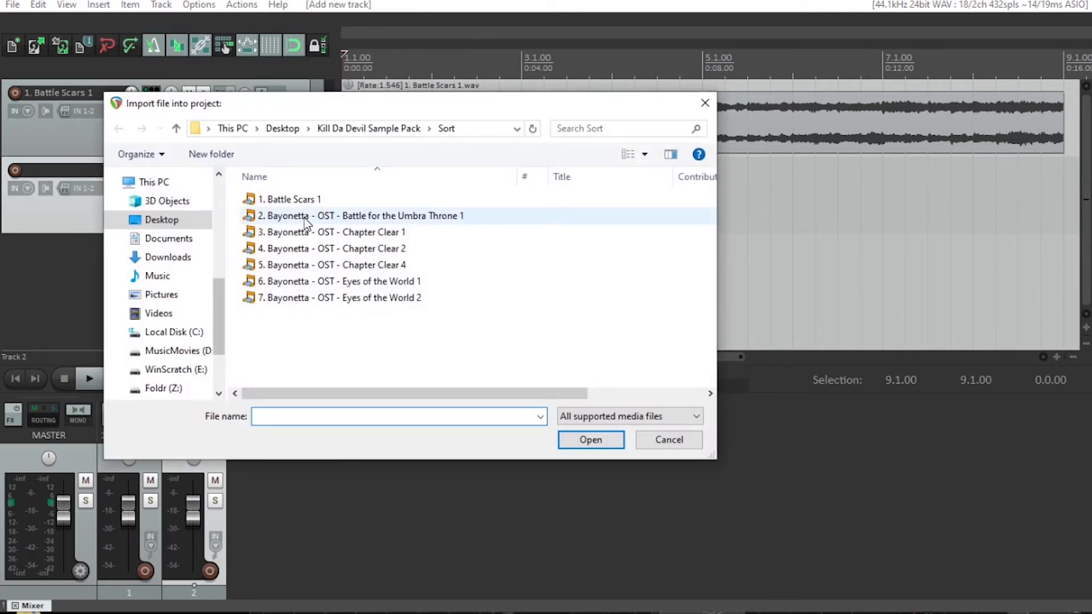
double_click(399, 219)
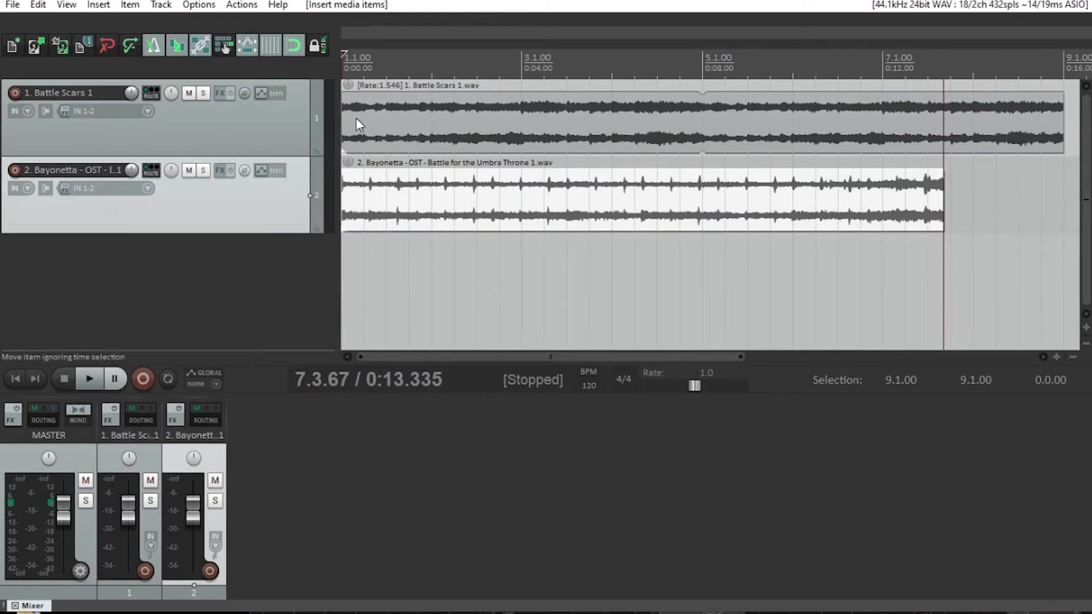
key("Home")
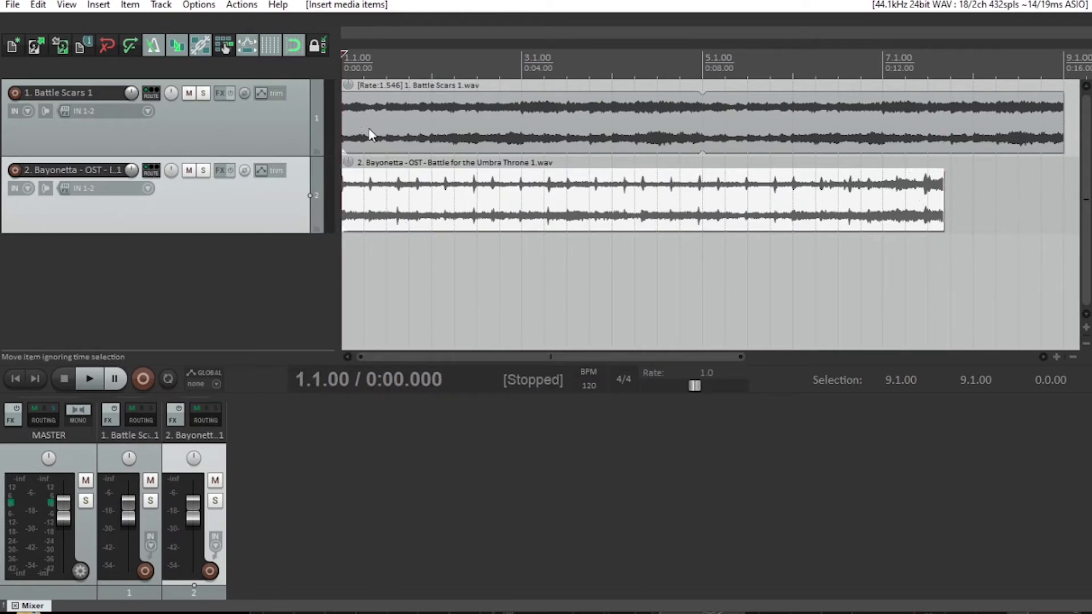
Mute the Battle Scars 1 track.
left_click(189, 95)
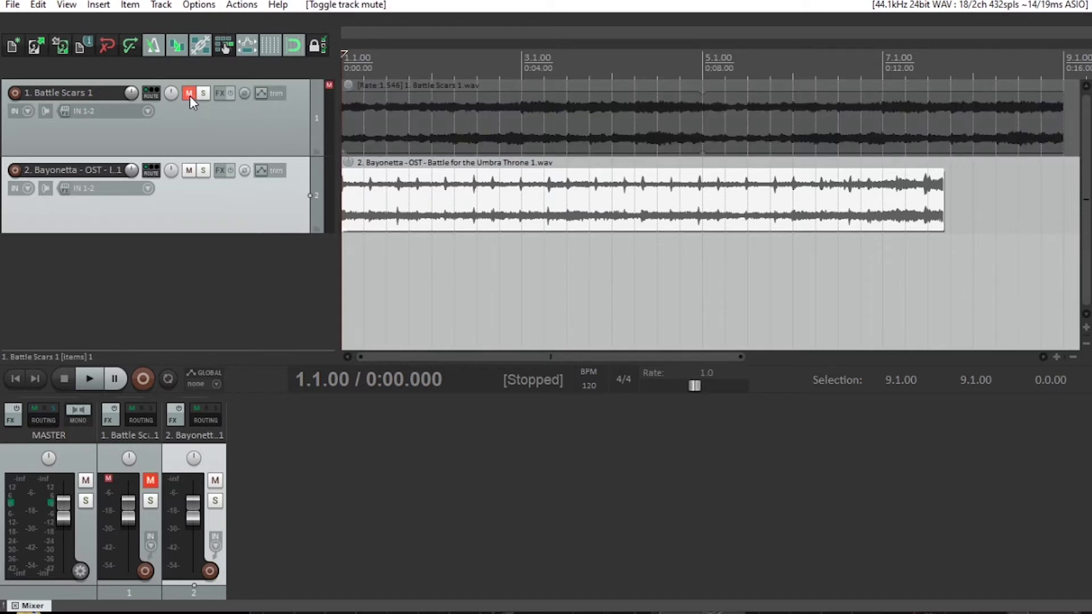
left_click(148, 482)
left_click(150, 484)
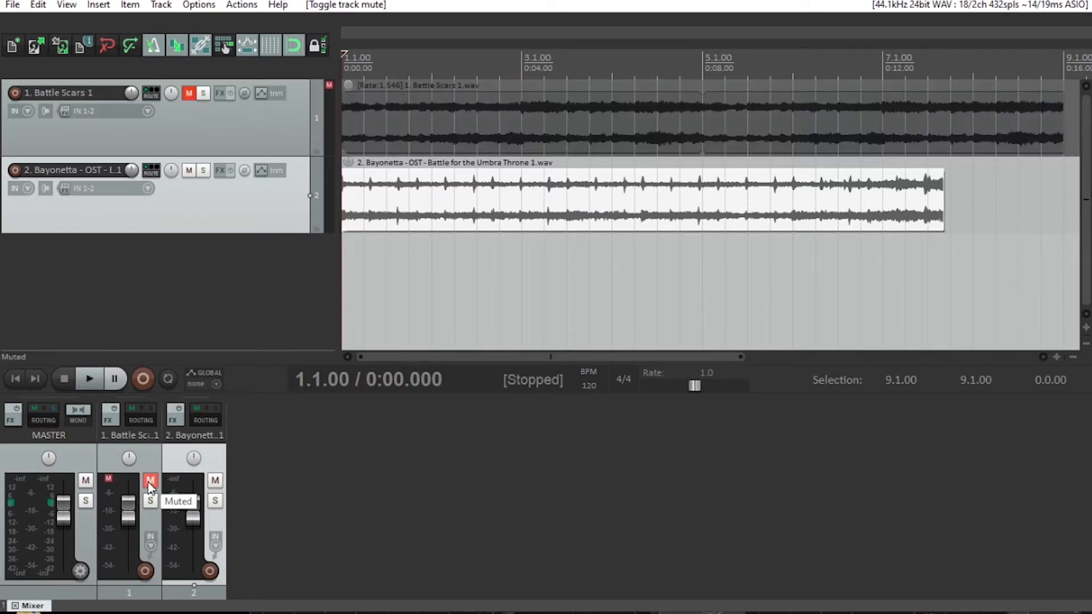
Hide the mixer and bring it back into view.
key("ctrl+m")
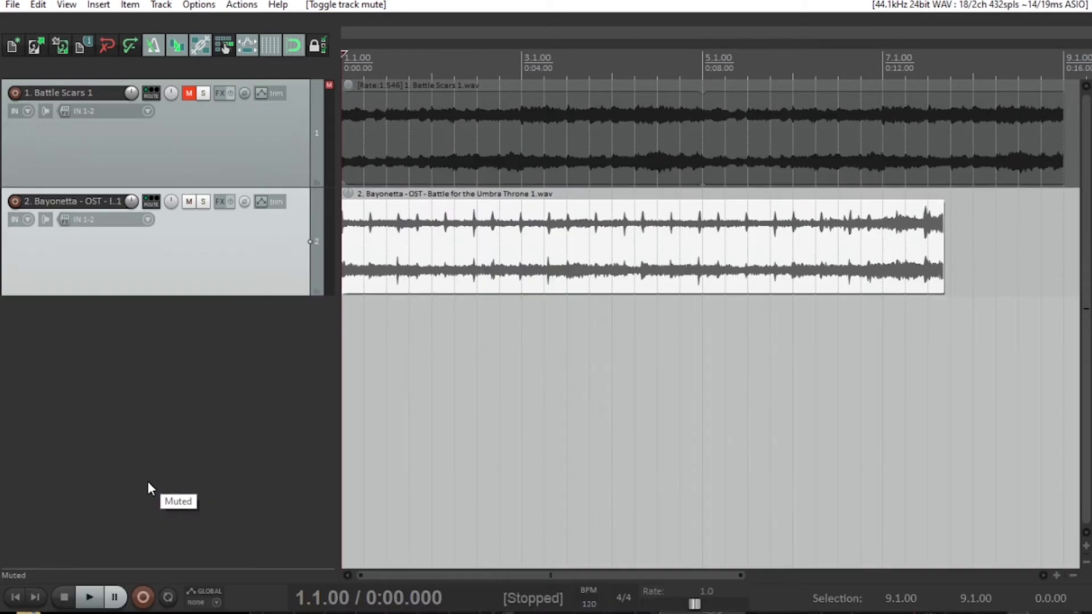
key("ctrl+m")
key("ctrl+m")
key("ctrl+m")
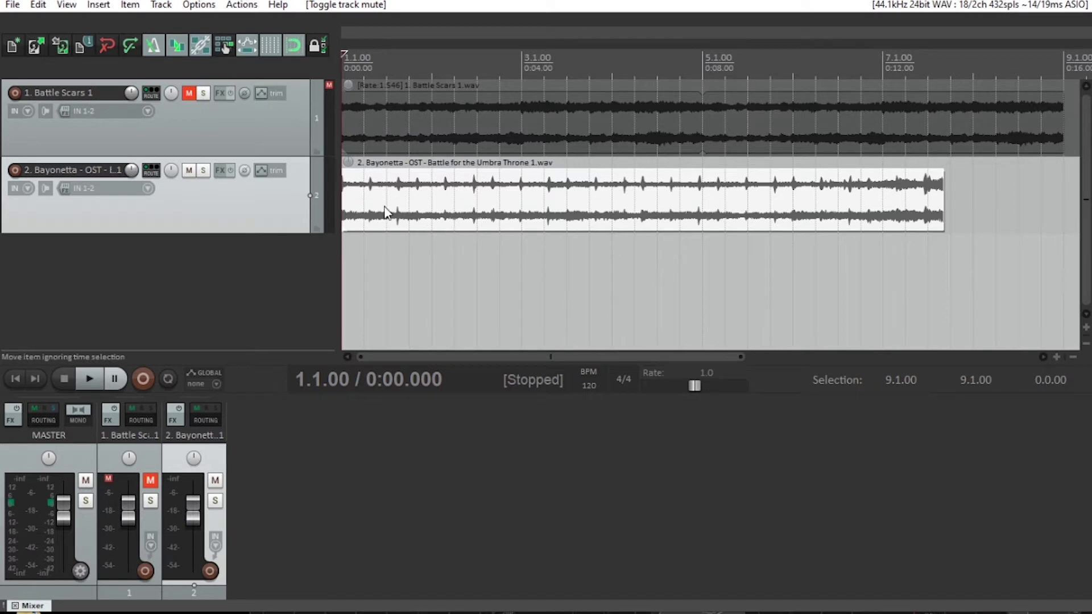
Play the opening of the Bayonetta clip on track 2 and turn the metronome off.
key("space")
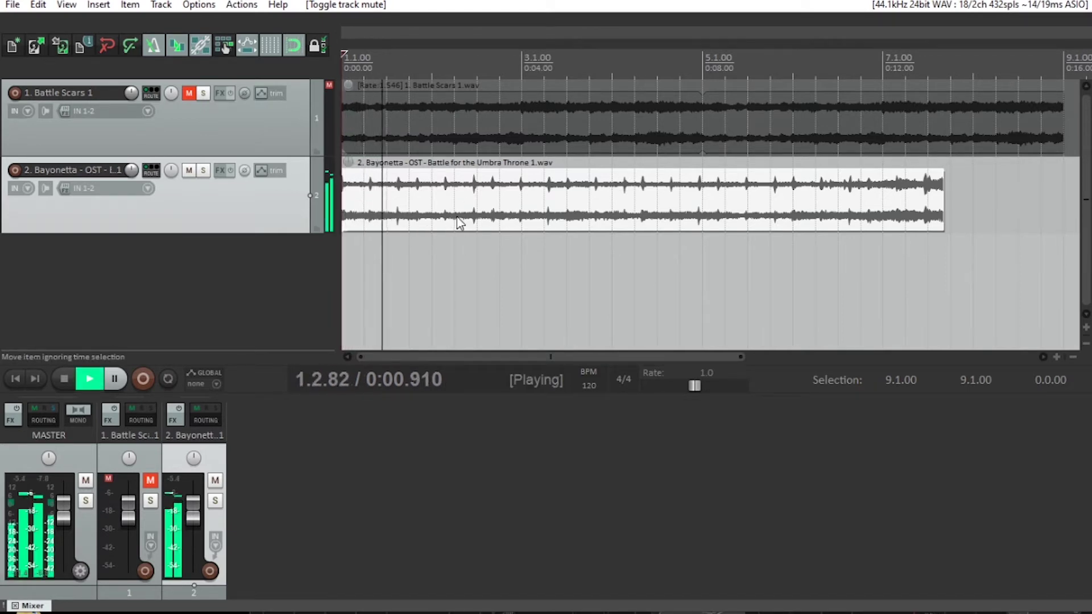
key("space")
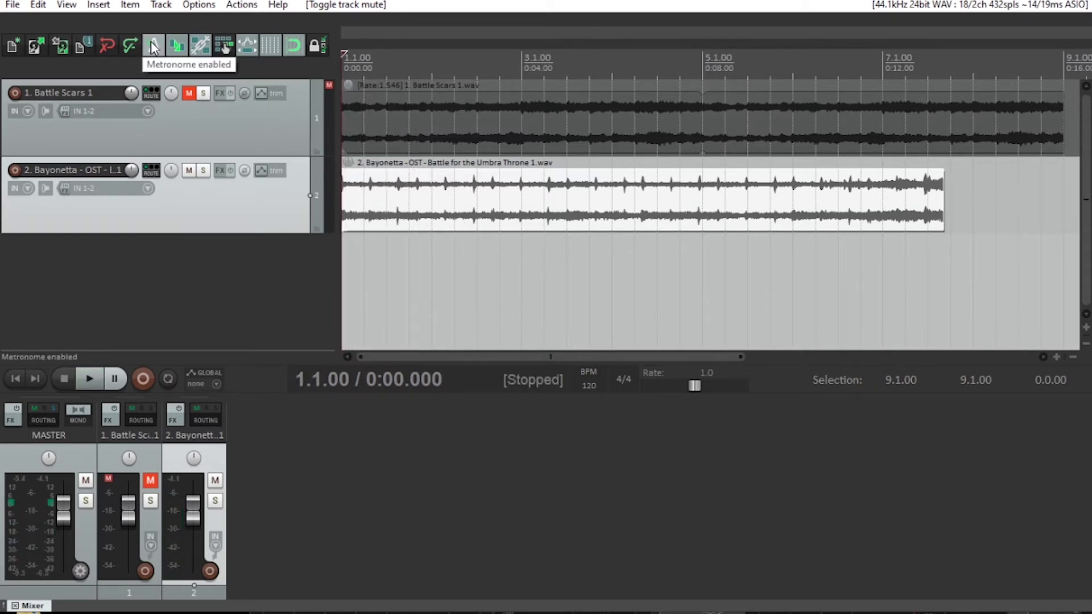
left_click(152, 45)
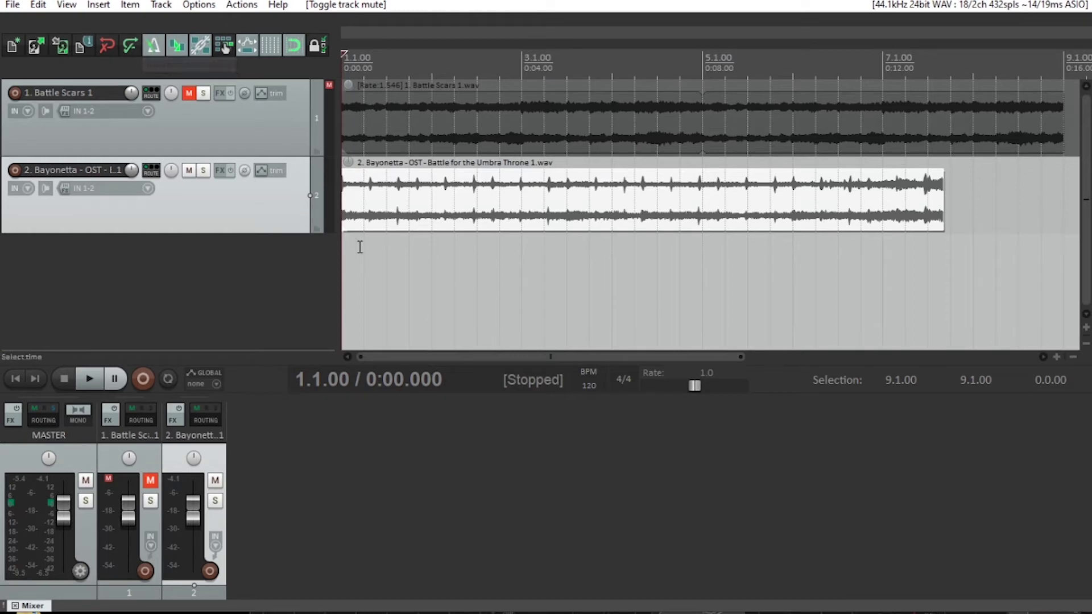
left_click(152, 50)
Play the Bayonetta clip from the project start twice without the metronome to count its bars.
key("space")
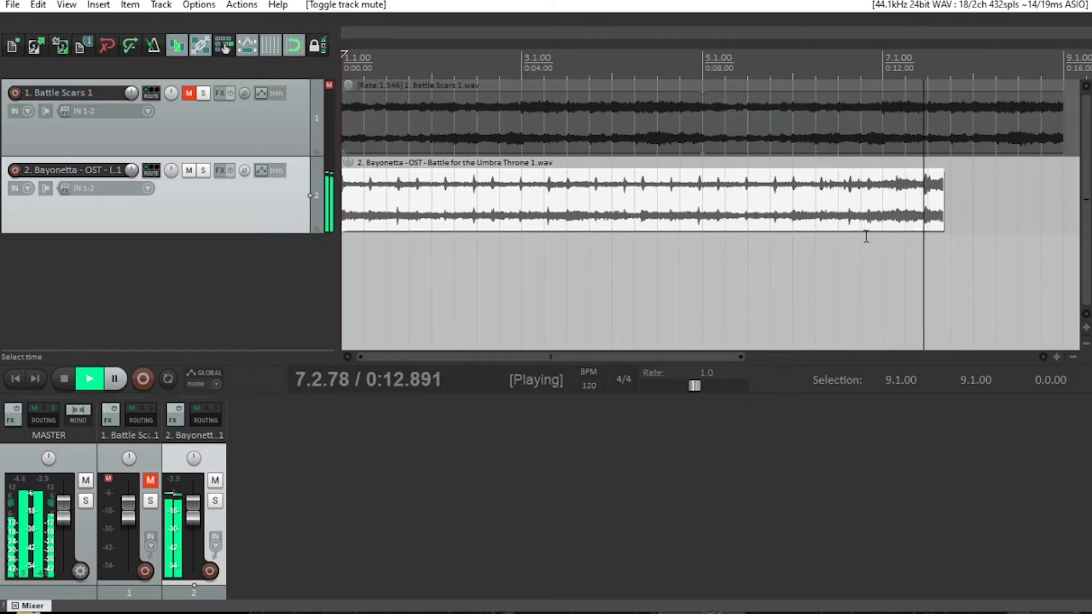
key("space")
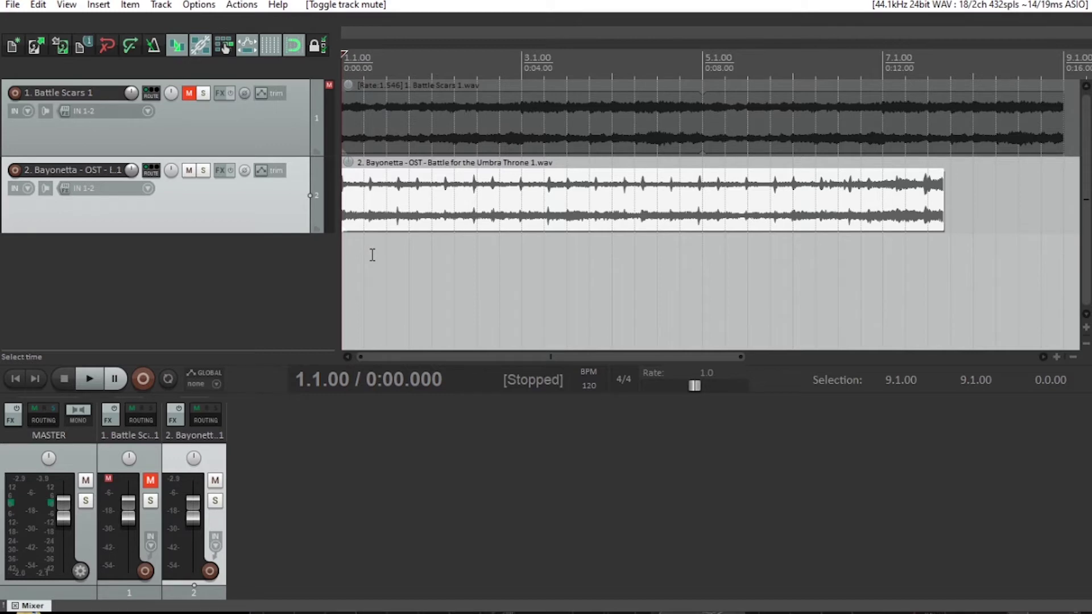
key("space")
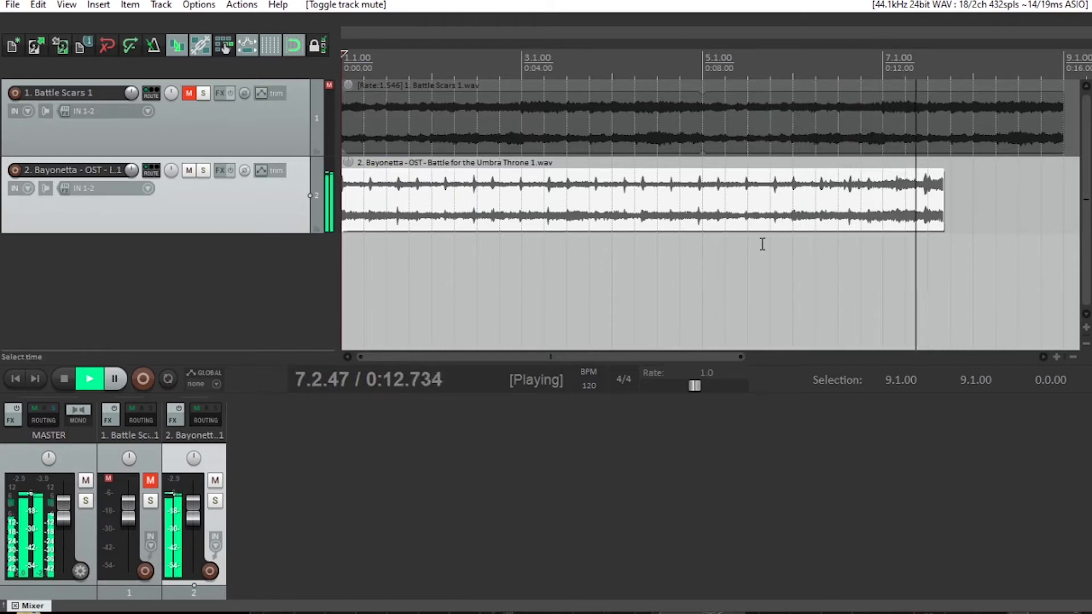
key("space")
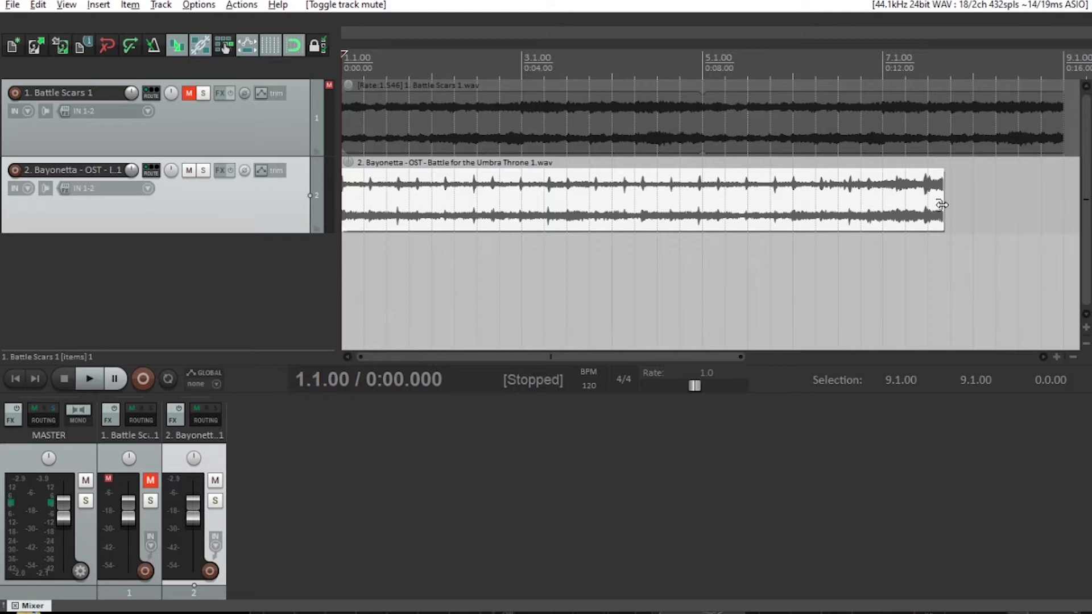
Time-stretch the end of the Bayonetta clip to 9.1.00 and play the result from the project start.
left_click_drag(945, 200, 1056, 200)
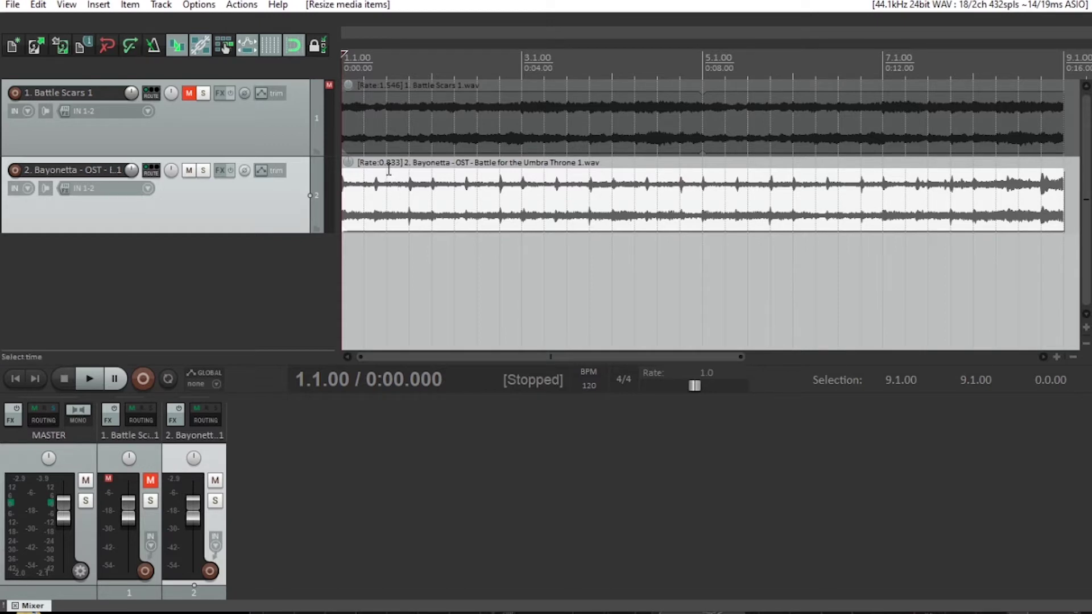
key("space")
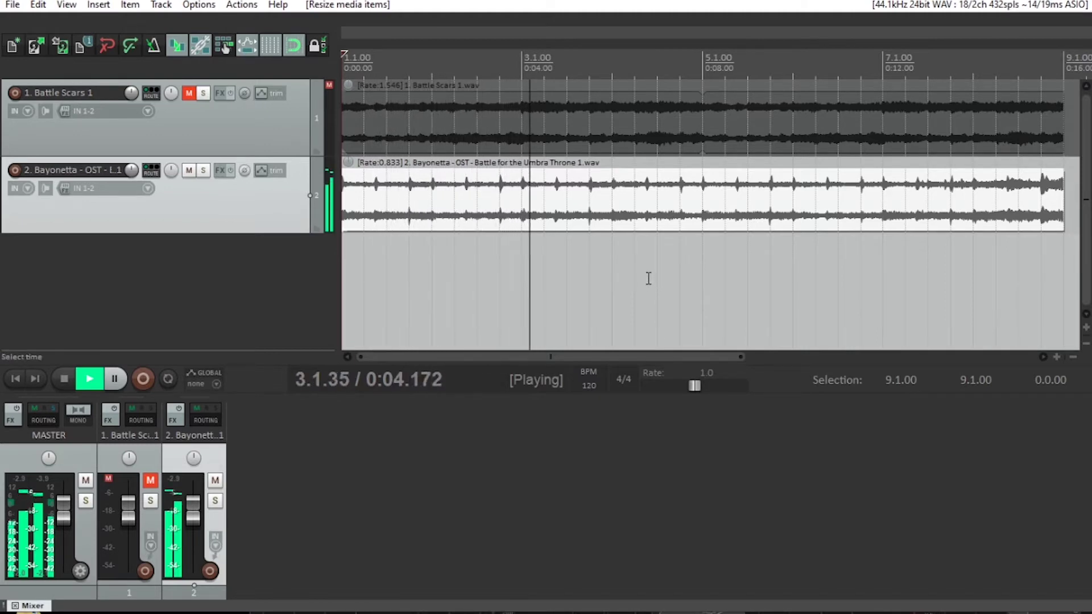
key("space")
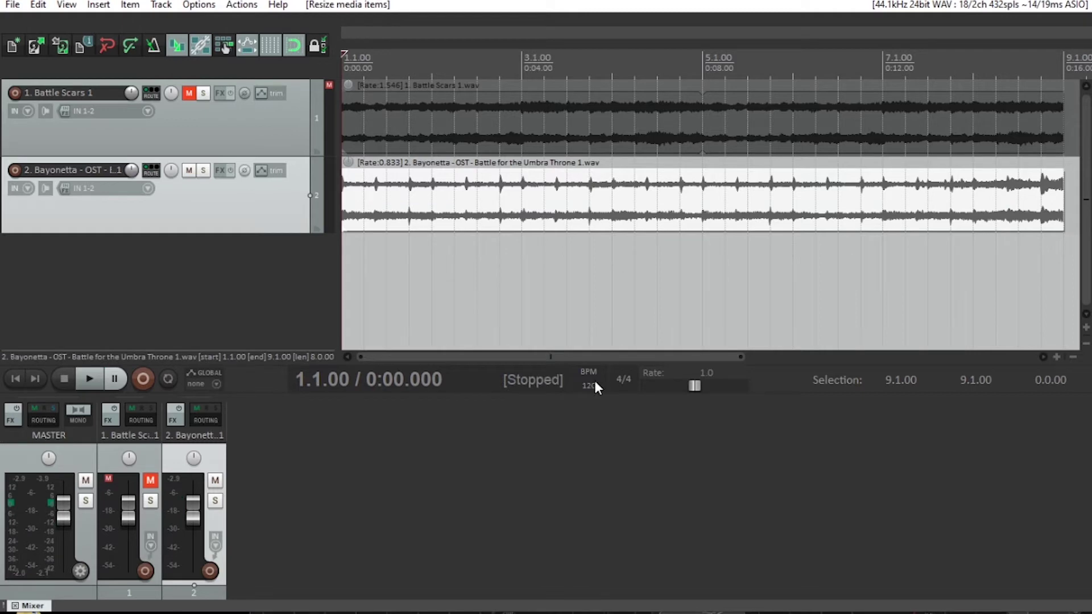
Try a faster project tempo by raising it to 144 BPM.
scroll(592, 387, "up", 2)
scroll(592, 387, "up", 12)
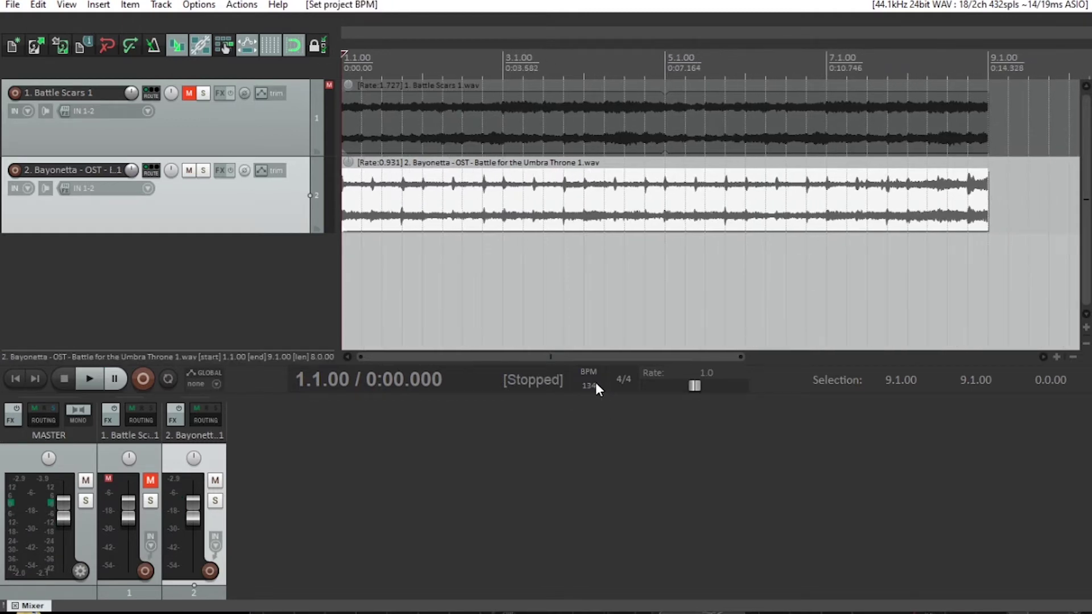
scroll(592, 386, "up", 6)
scroll(592, 387, "up", 4)
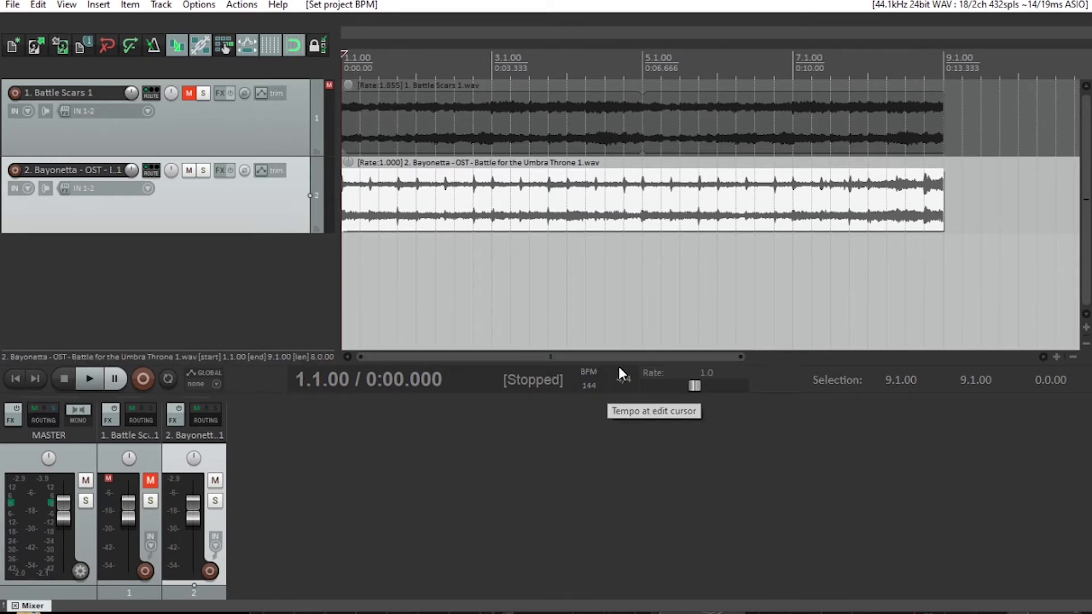
Try a slower project tempo by lowering it to 78 BPM, and zoom the timeline out to fit the longer clips.
scroll(590, 385, "down", 4)
scroll(595, 385, "down", 8)
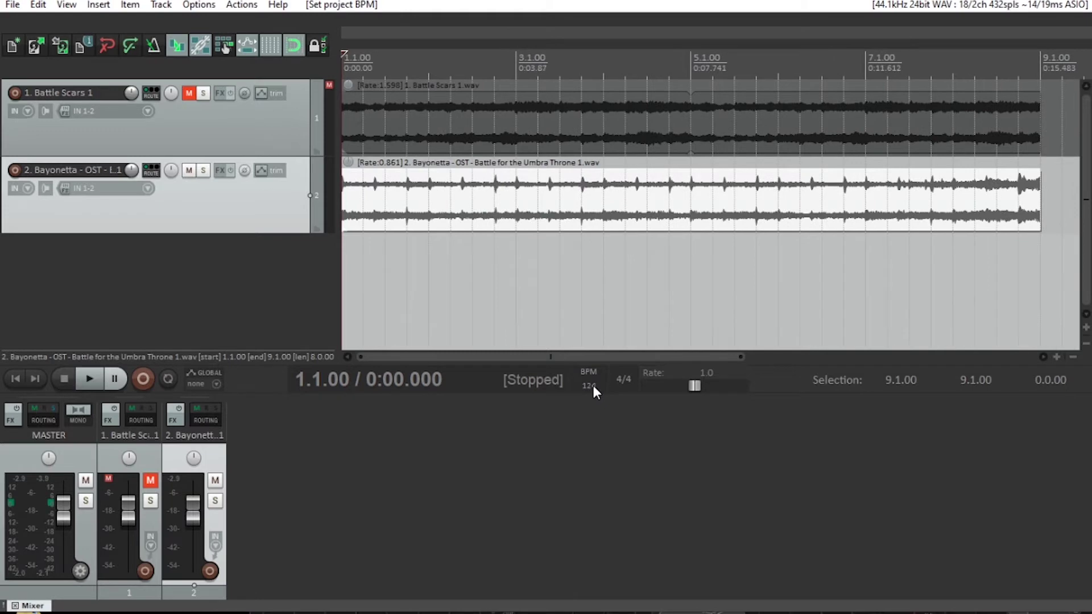
key("Return")
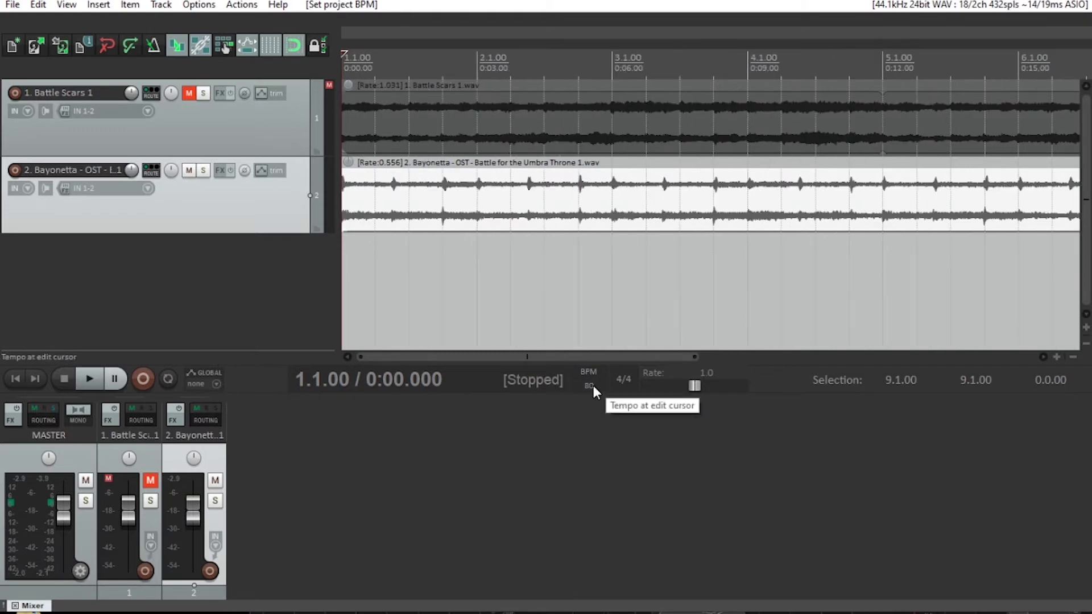
scroll(593, 385, "down", 3)
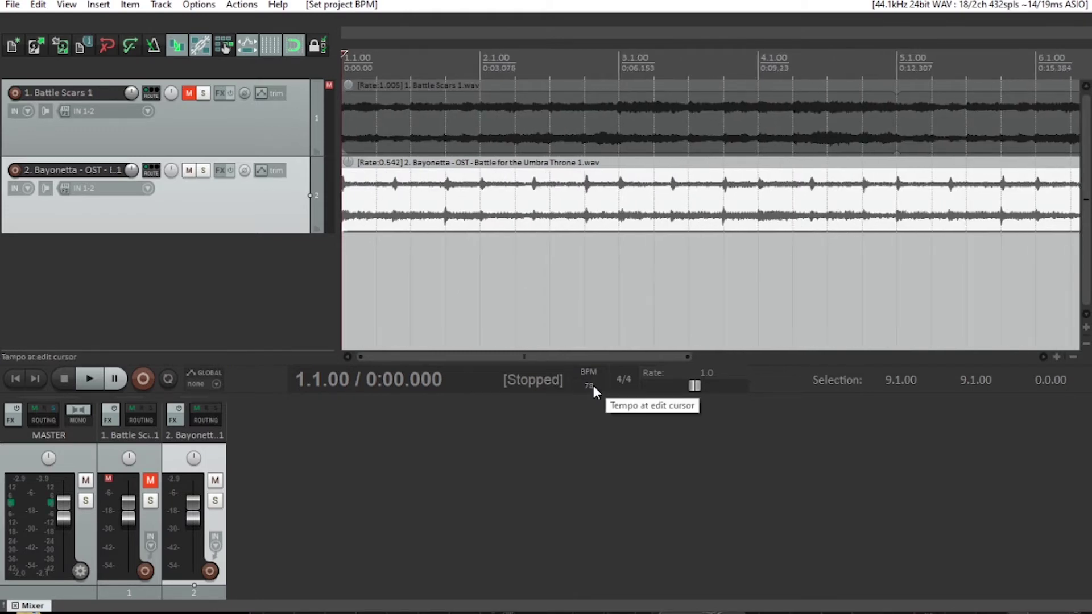
scroll(593, 385, "up", 1)
scroll(590, 393, "down", 1)
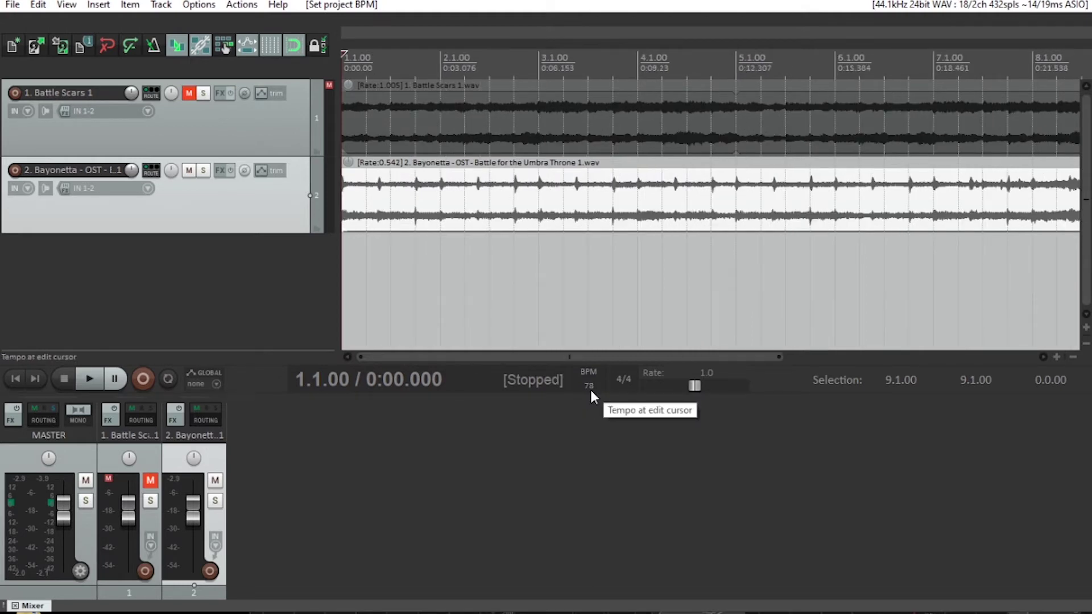
Set the project tempo to 120 BPM.
type("120")
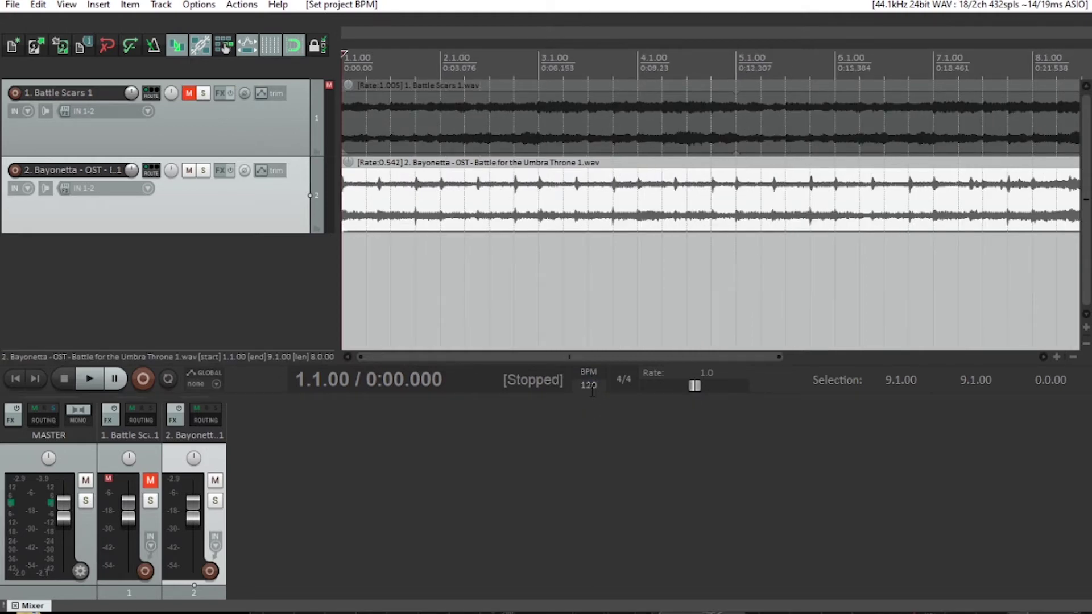
key("Return")
left_click(591, 385)
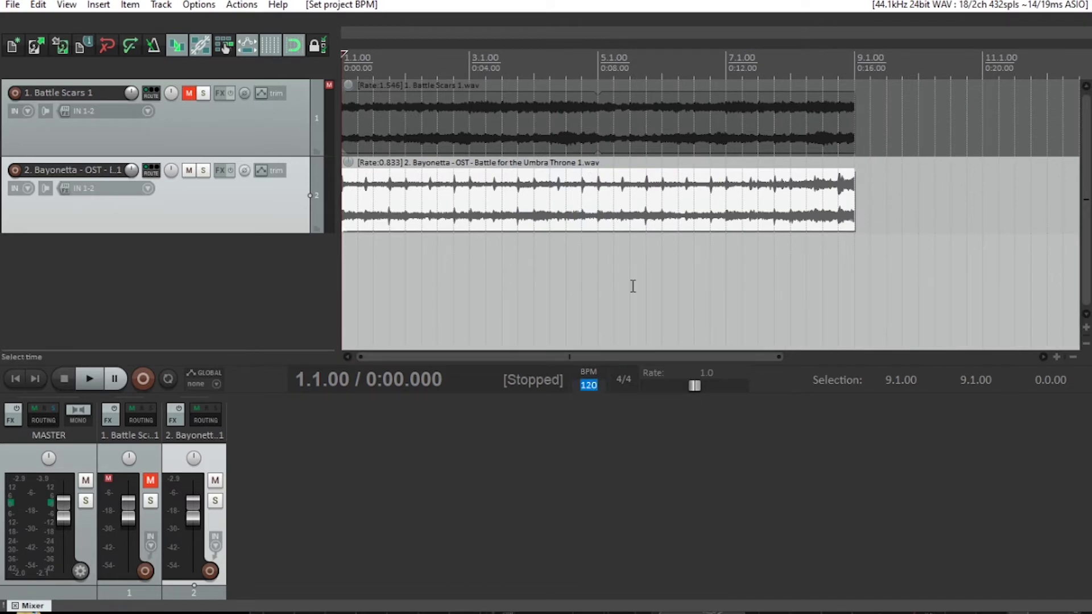
Try the project tempo at 93 BPM, check the clips' ends against bar 9.1.00 and play briefly from the start.
scroll(591, 387, "down", 18)
scroll(592, 387, "down", 9)
left_click(1001, 67)
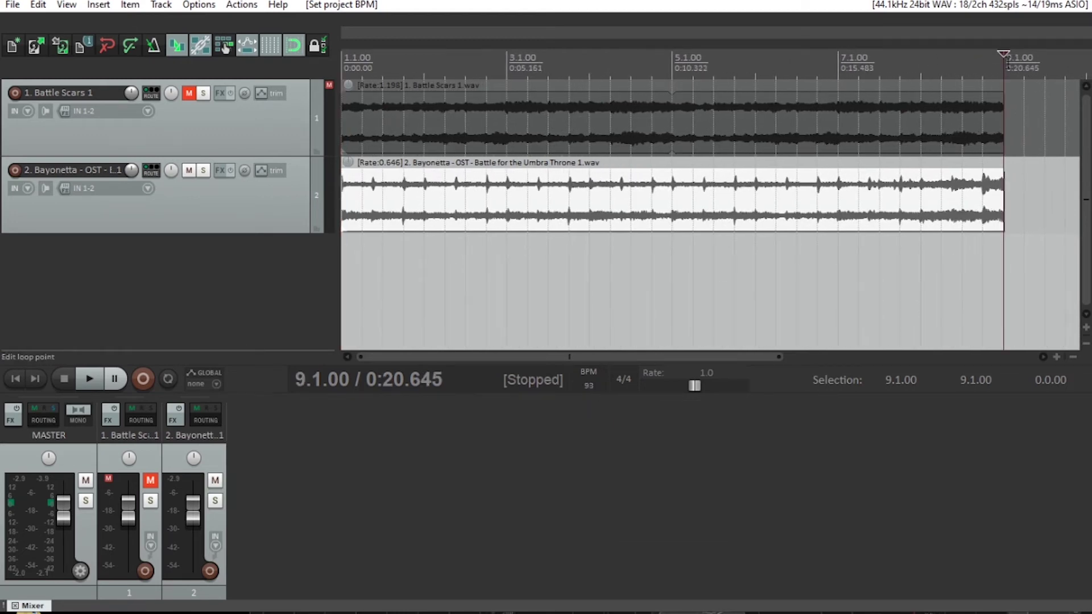
key("Home")
key("space")
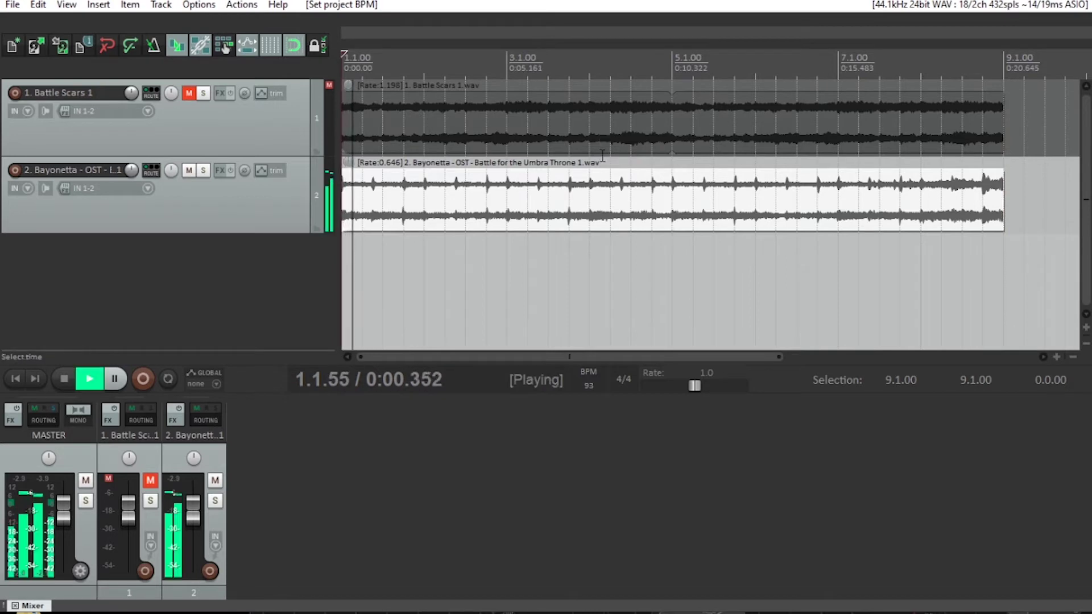
key("space")
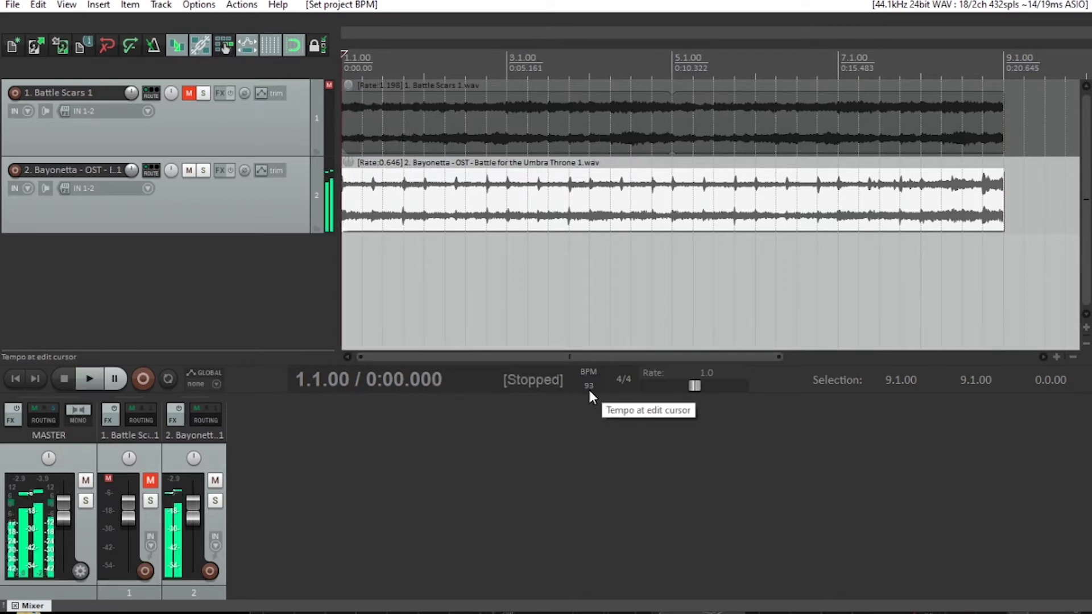
Raise the project tempo to 120 BPM and play briefly from the project start.
scroll(588, 387, "up", 18)
scroll(588, 387, "up", 9)
key("space")
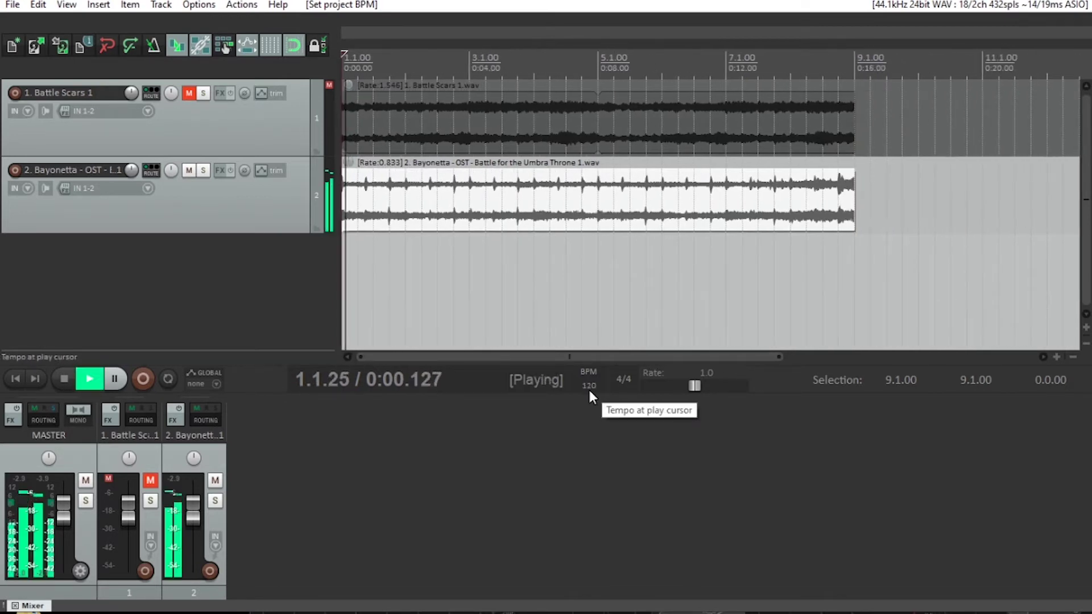
key("space")
Try the project tempo at 147 BPM, and set it back to 120 BPM.
scroll(588, 387, "up", 20)
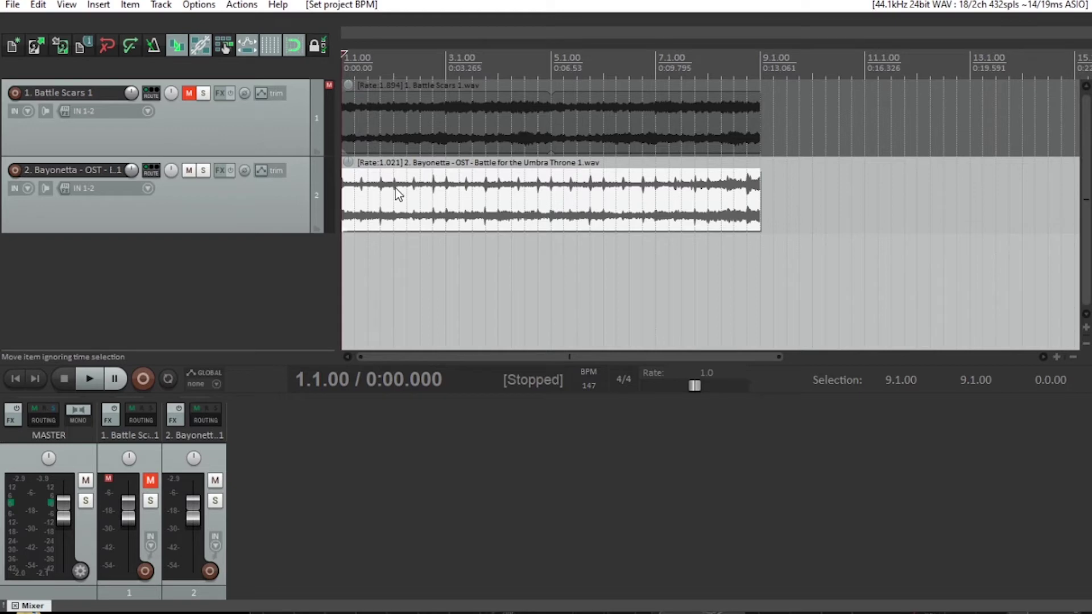
left_click(380, 222)
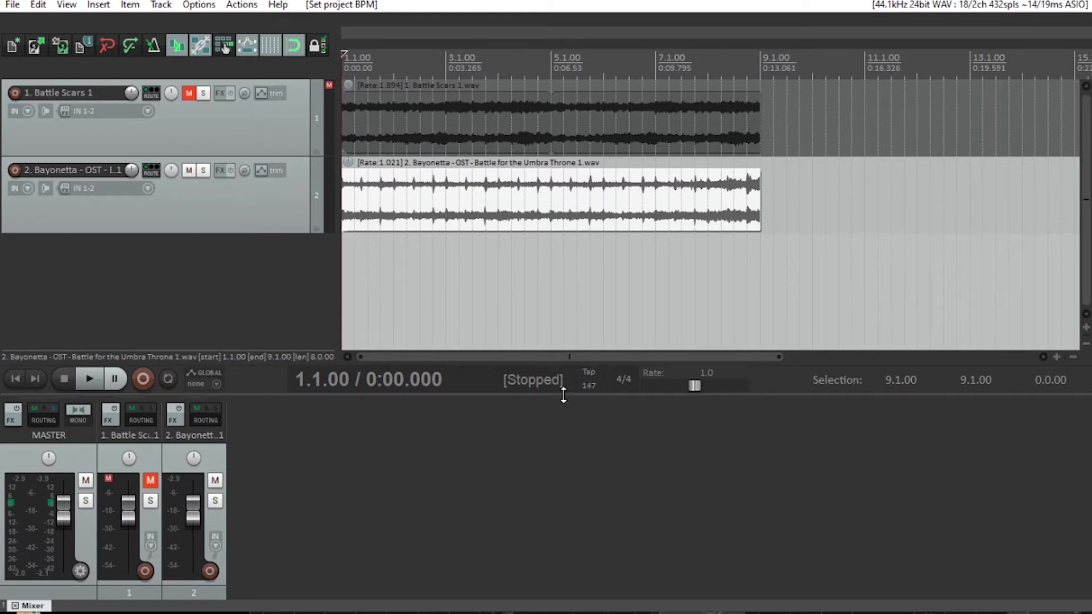
left_click(593, 387)
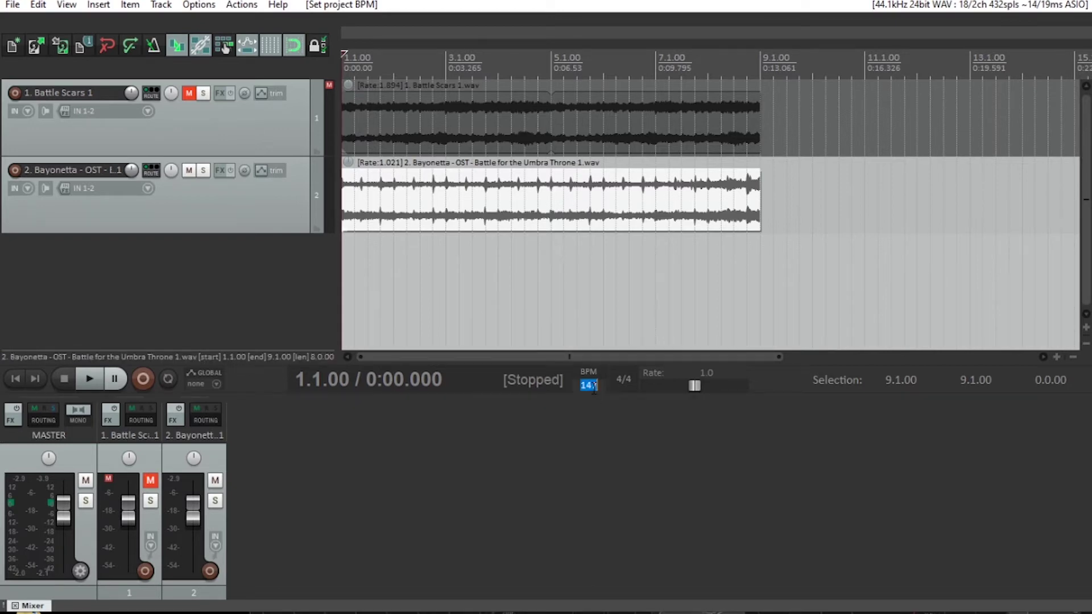
type("120")
key("Return")
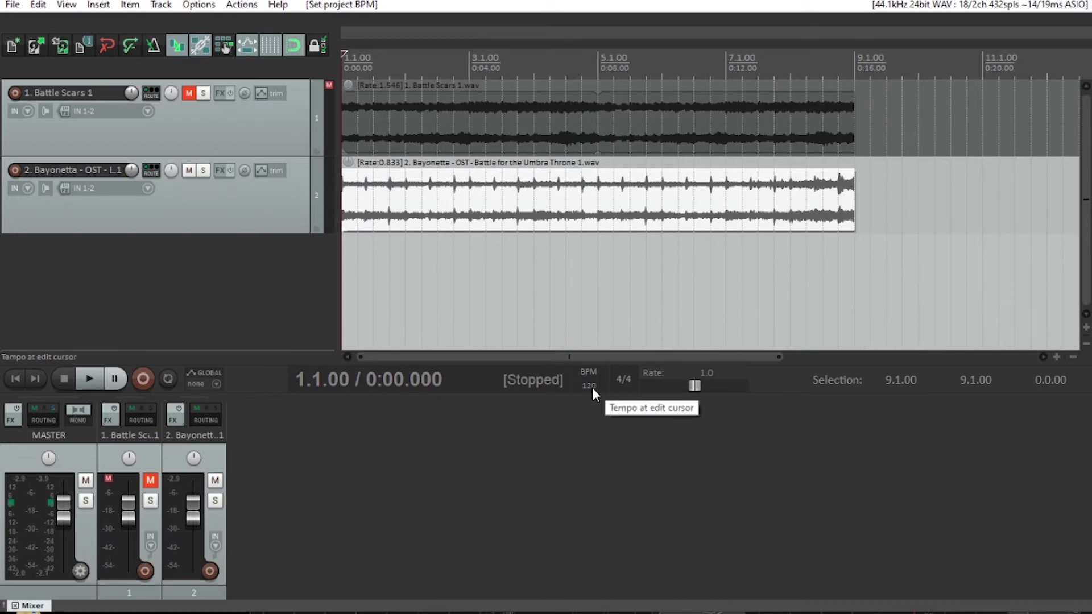
Mute track 2 and import the sample 3. Bayonetta - OST - Chapter Clear 1 onto a new third track.
left_click(193, 170)
double_click(159, 285)
left_click(106, 6)
left_click(122, 22)
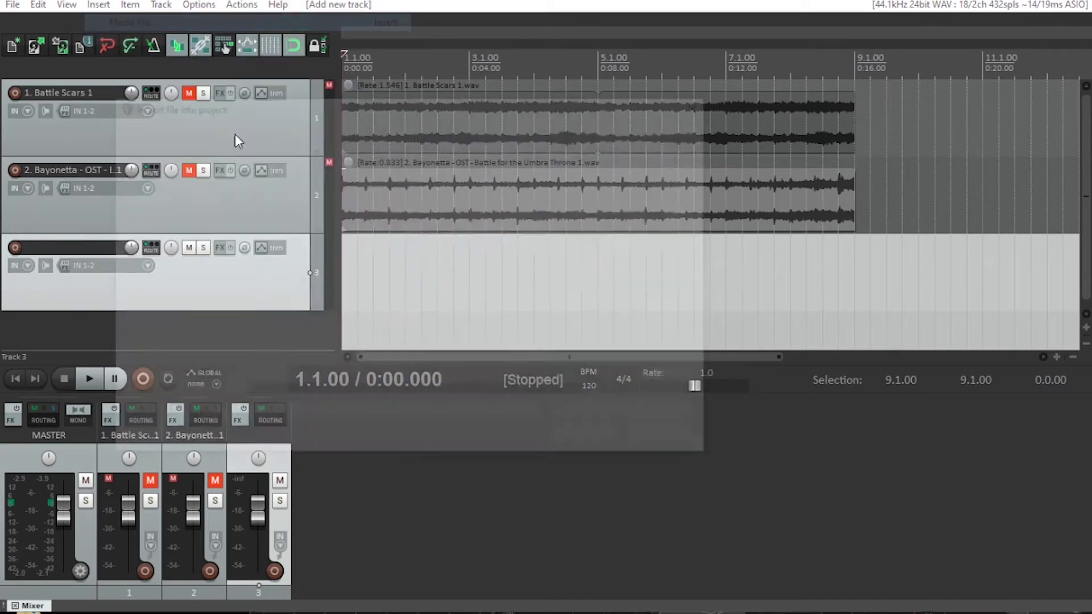
double_click(303, 235)
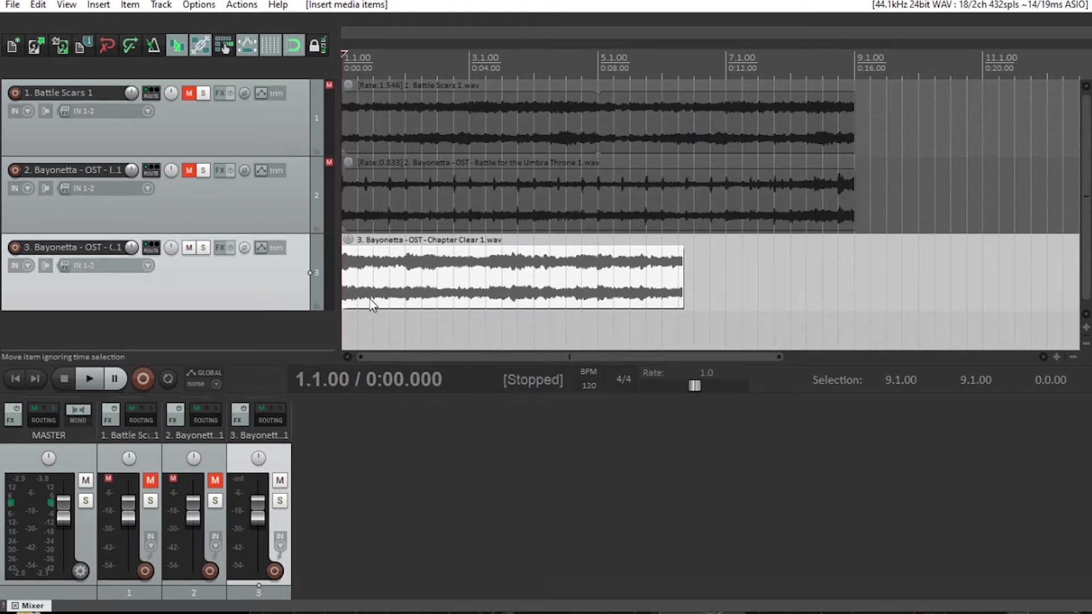
Play the unstretched Chapter Clear 1 clip from the project start twice to hear its length and feel.
key("space")
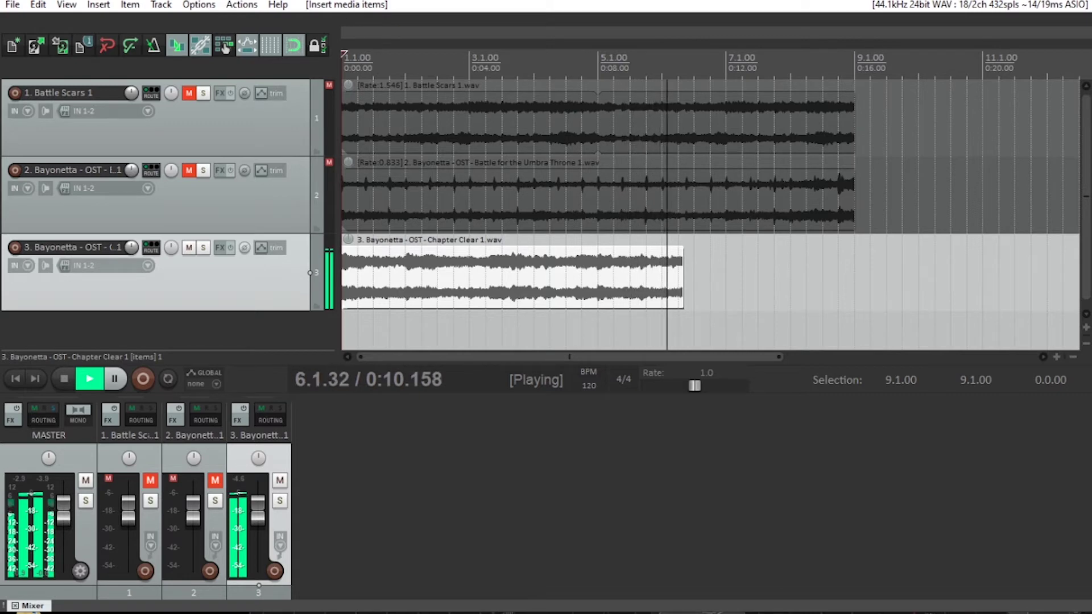
key("space")
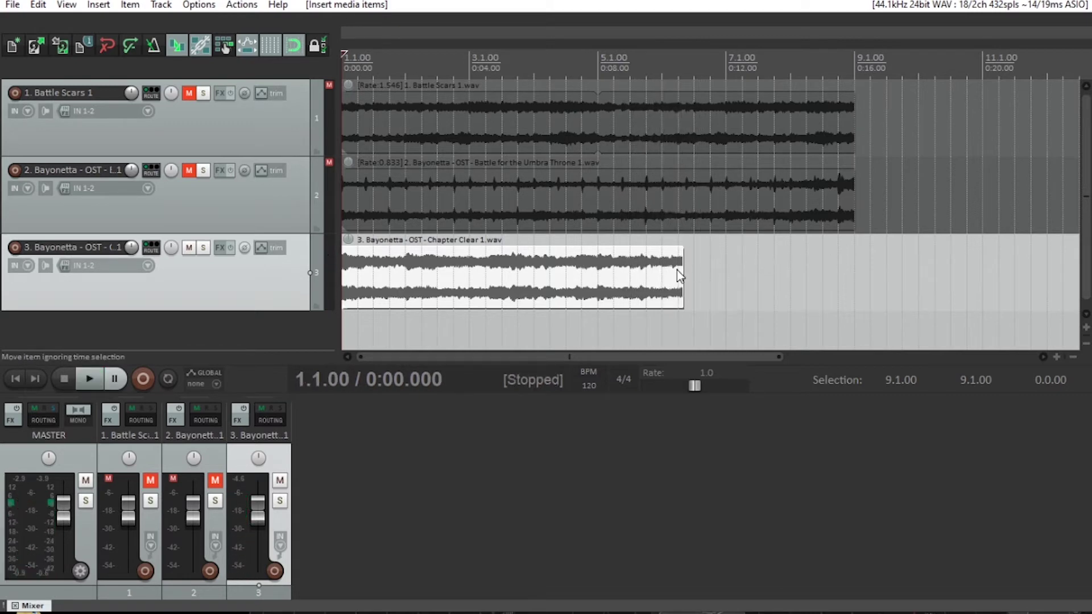
key("space")
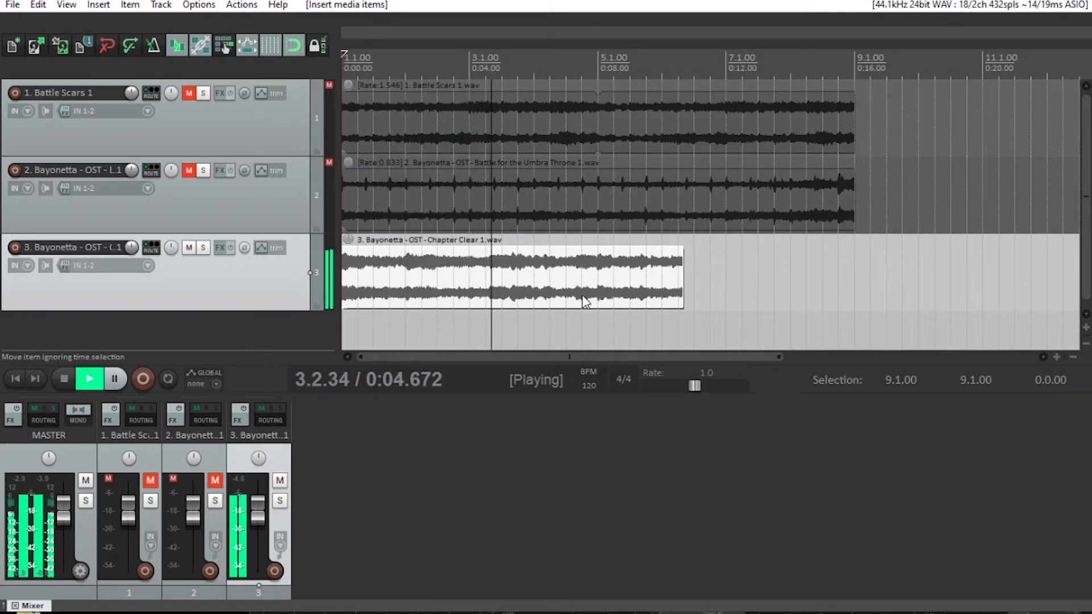
key("space")
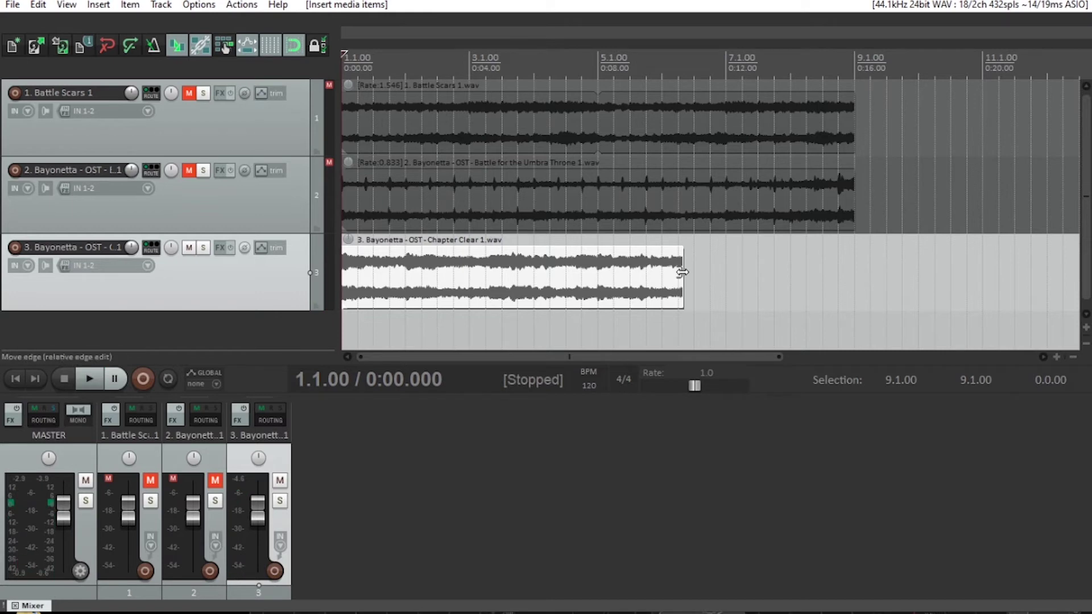
Stretch the Chapter Clear 1 clip so its end snaps to bar 5.1.00.
key("alt")
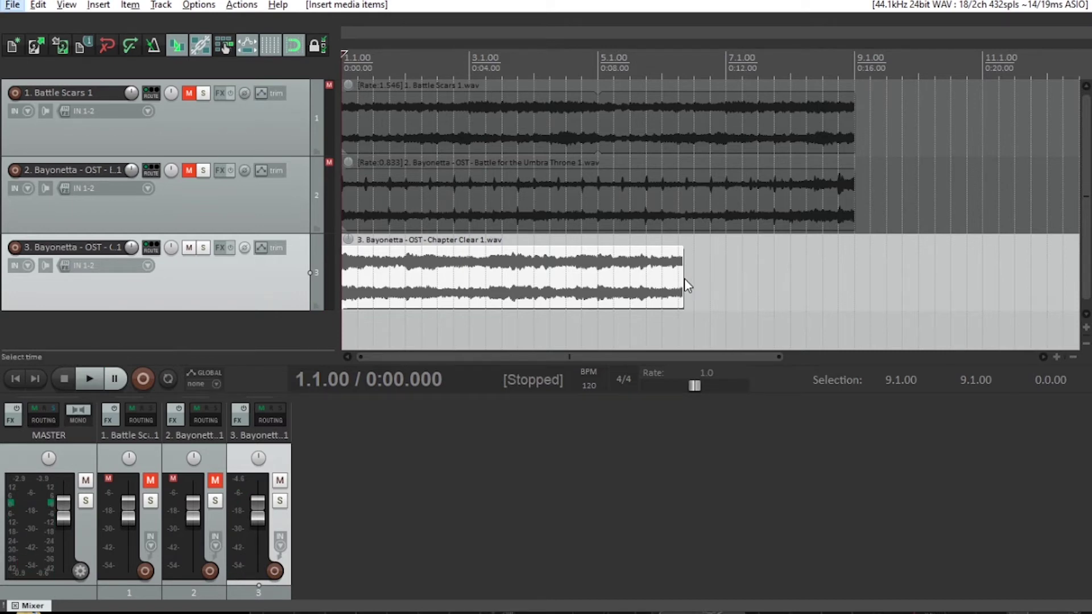
left_click(602, 62)
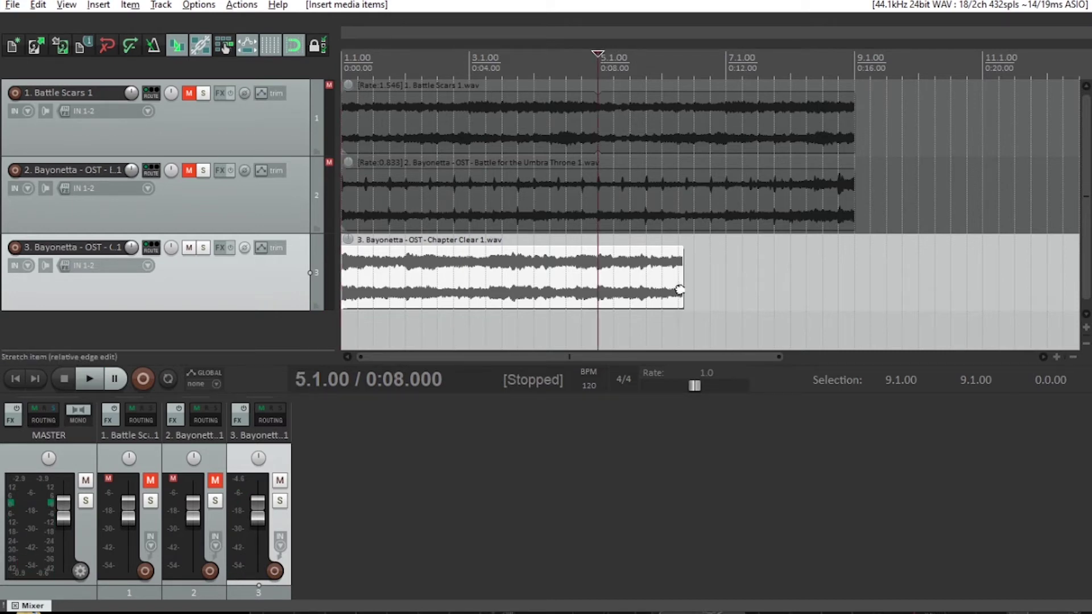
left_click_drag(680, 289, 594, 282)
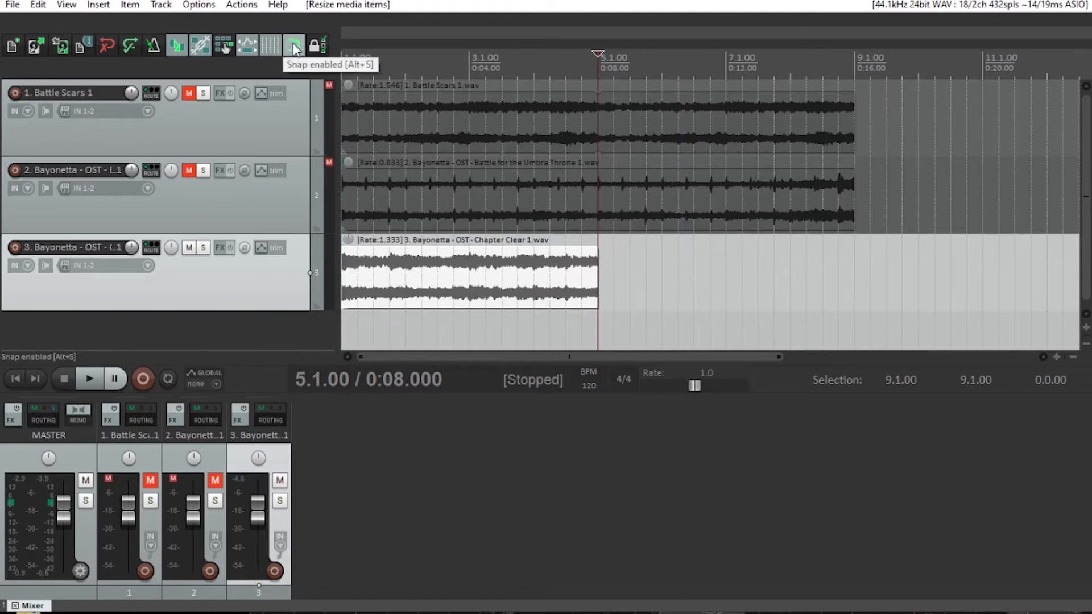
left_click(294, 47)
mouse_move(598, 285)
left_mouse_down()
mouse_move(610, 283)
mouse_move(585, 282)
mouse_move(611, 283)
mouse_move(574, 282)
mouse_move(598, 282)
left_mouse_up()
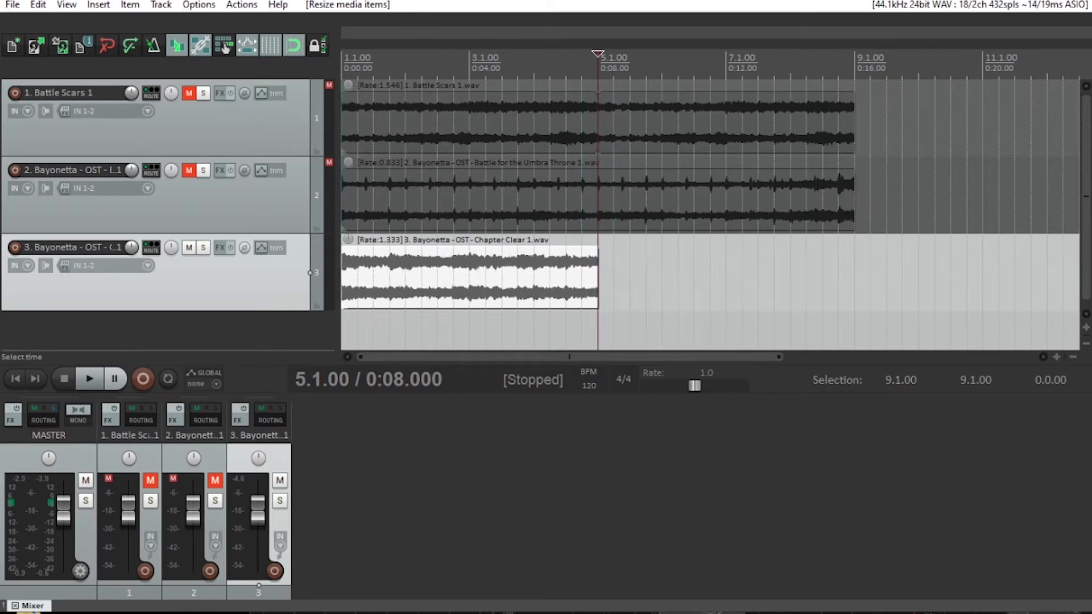
key("alt+Tab")
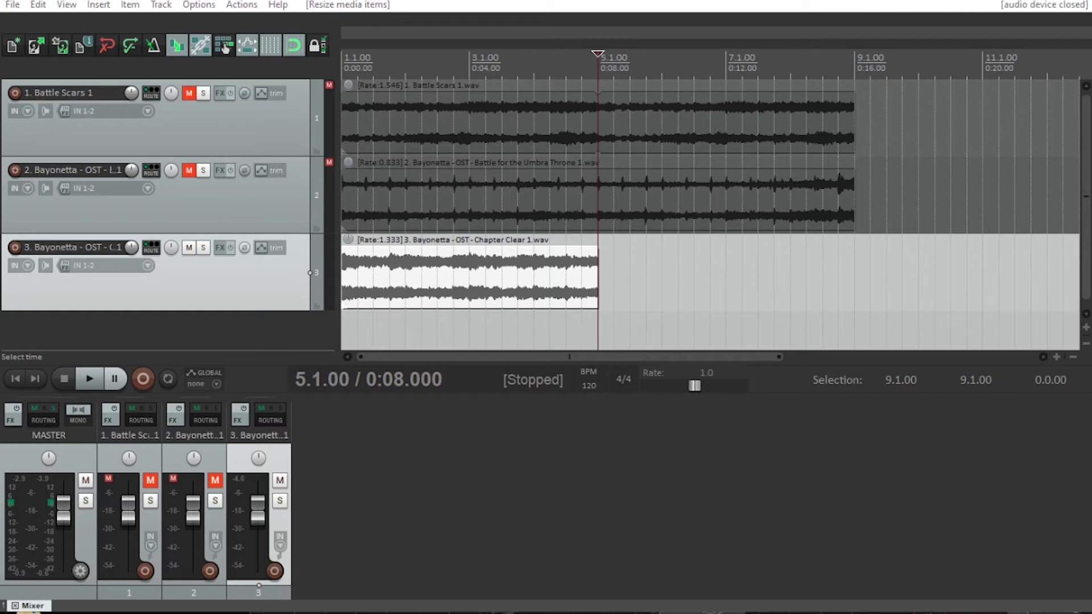
key("alt+Tab")
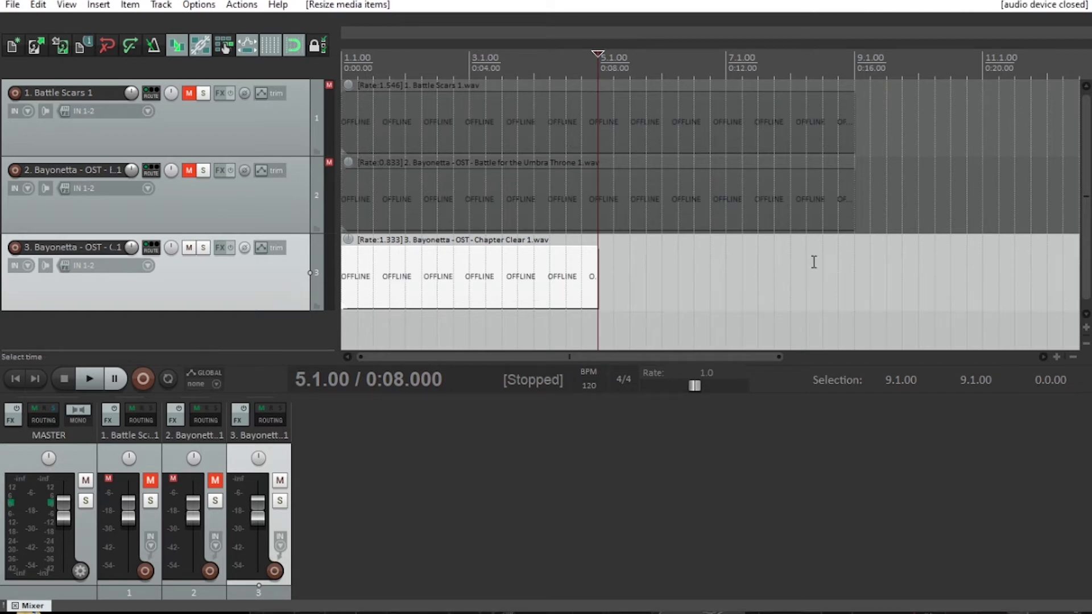
left_click(806, 267)
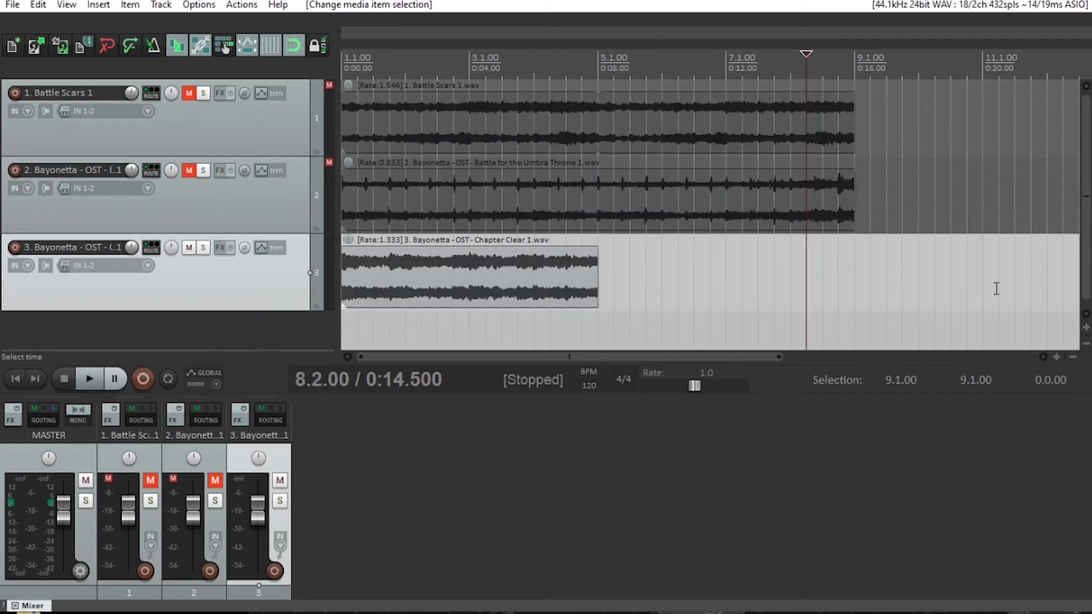
Try stretching the Chapter Clear 1 clip out to bar 9.1.00 and play it from the project start.
left_click_drag(598, 275, 853, 277)
key("Home")
key("space")
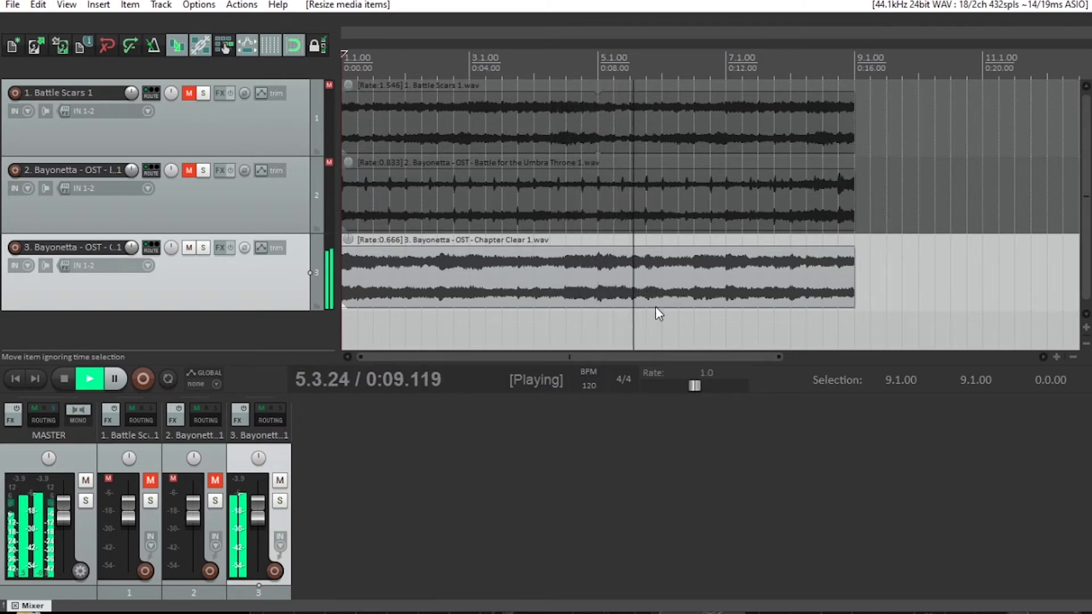
key("space")
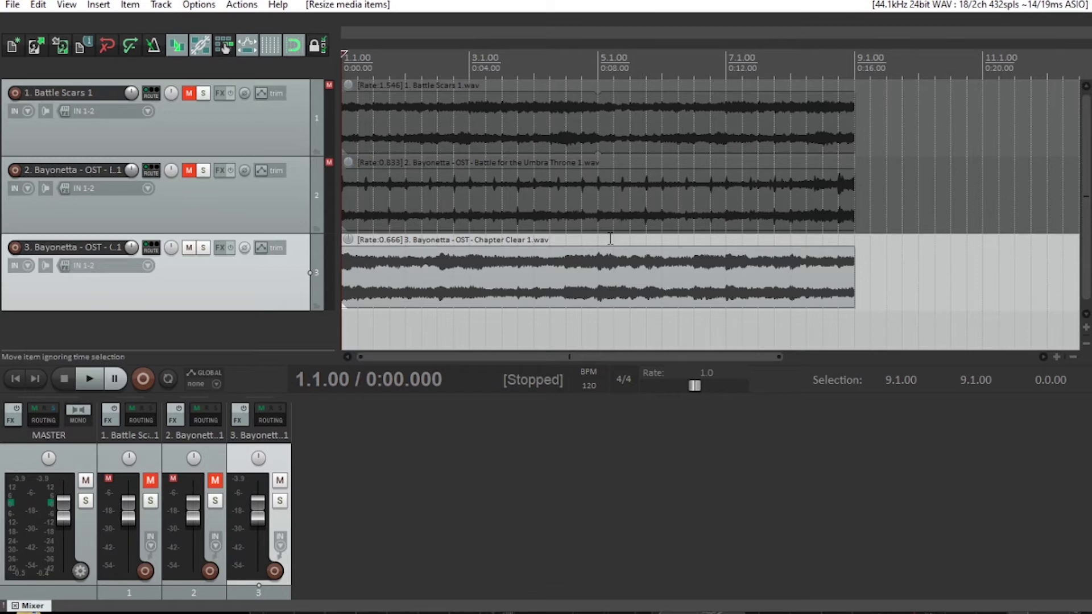
Loop the four-bar Chapter Clear 1 clip out to bar 9.1.00 and play across the loop point from 4.3.00.
mouse_move(853, 282)
left_mouse_down()
mouse_move(598, 284)
mouse_move(855, 282)
left_mouse_up()
left_click(566, 60)
key("space")
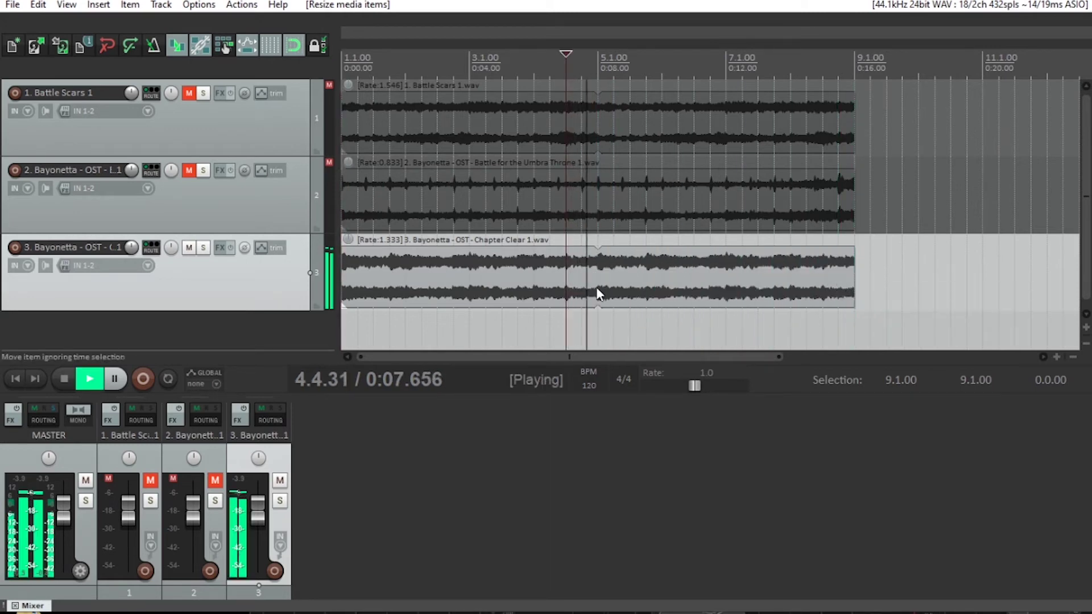
key("space")
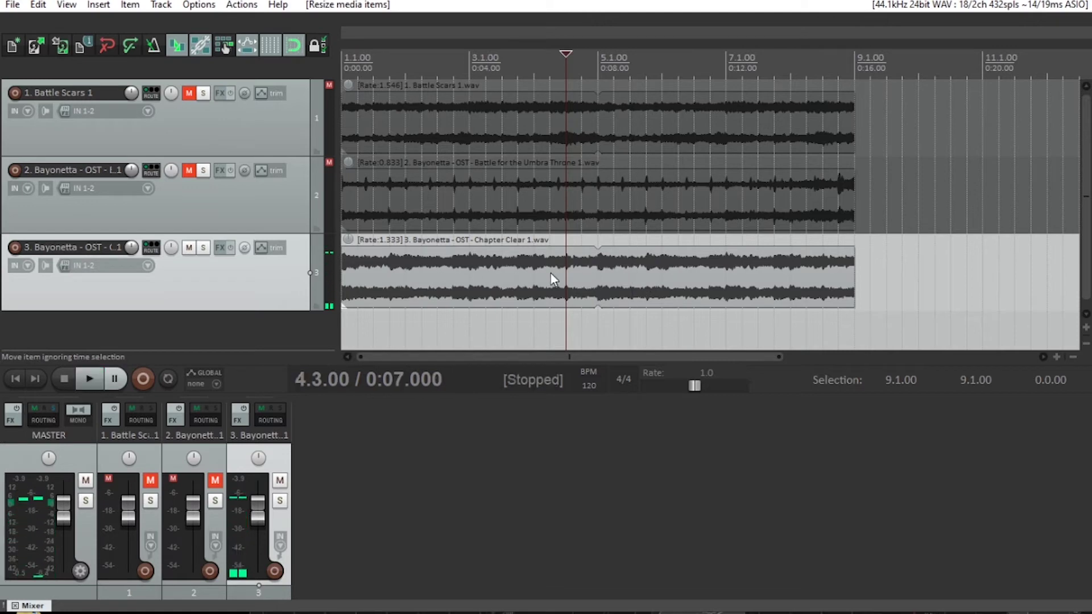
Mute track 3 and import the sample 4. Bayonetta - OST - Chapter Clear 2 onto a new fourth track.
key("End")
left_click(190, 248)
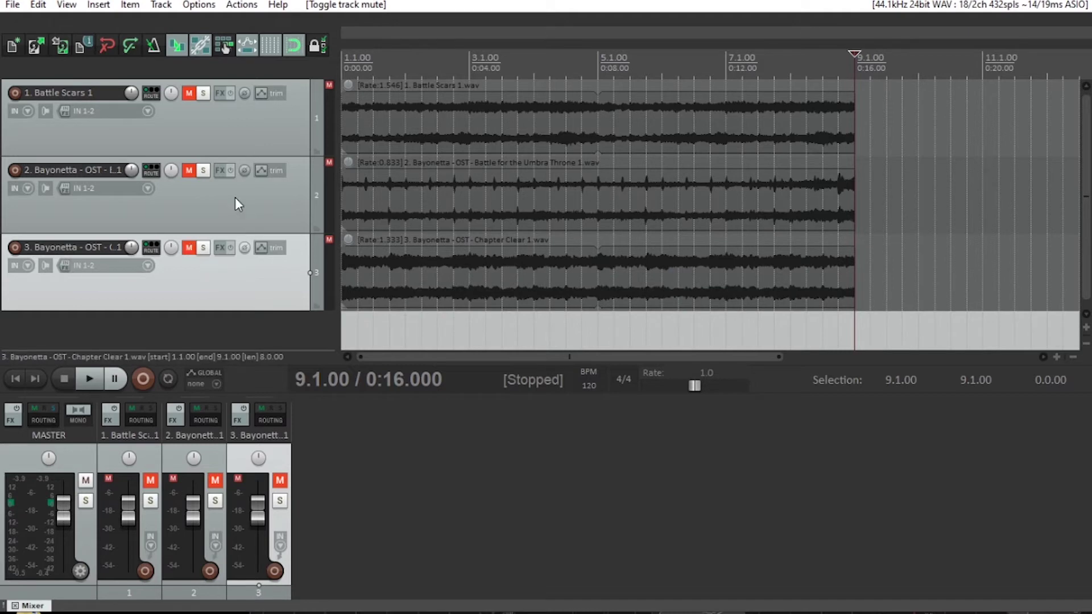
left_click(106, 8)
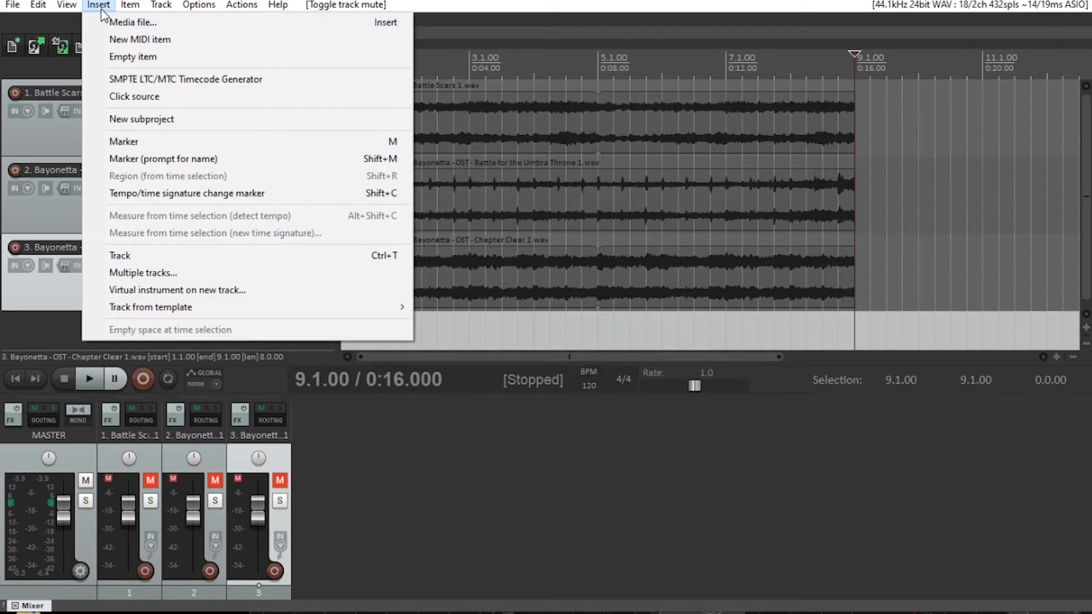
left_click(50, 326)
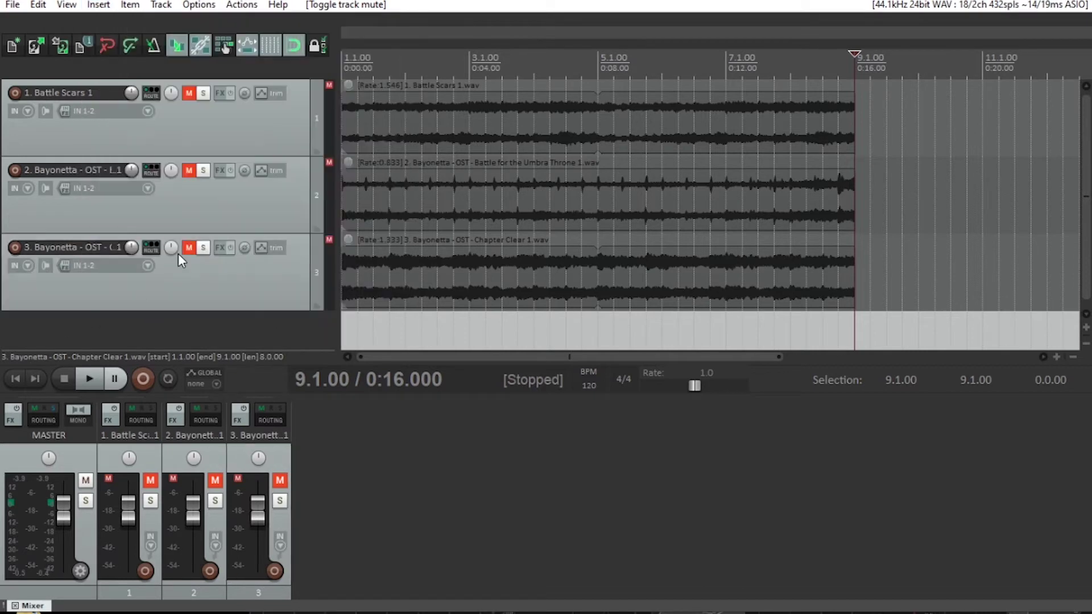
double_click(154, 340)
left_click(98, 4)
left_click(113, 21)
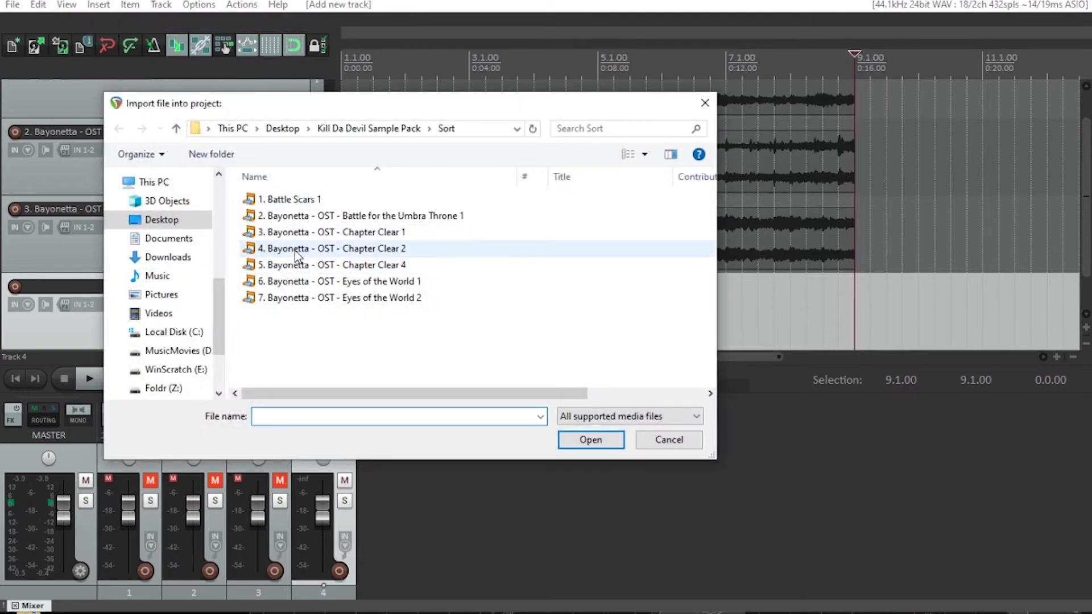
double_click(296, 249)
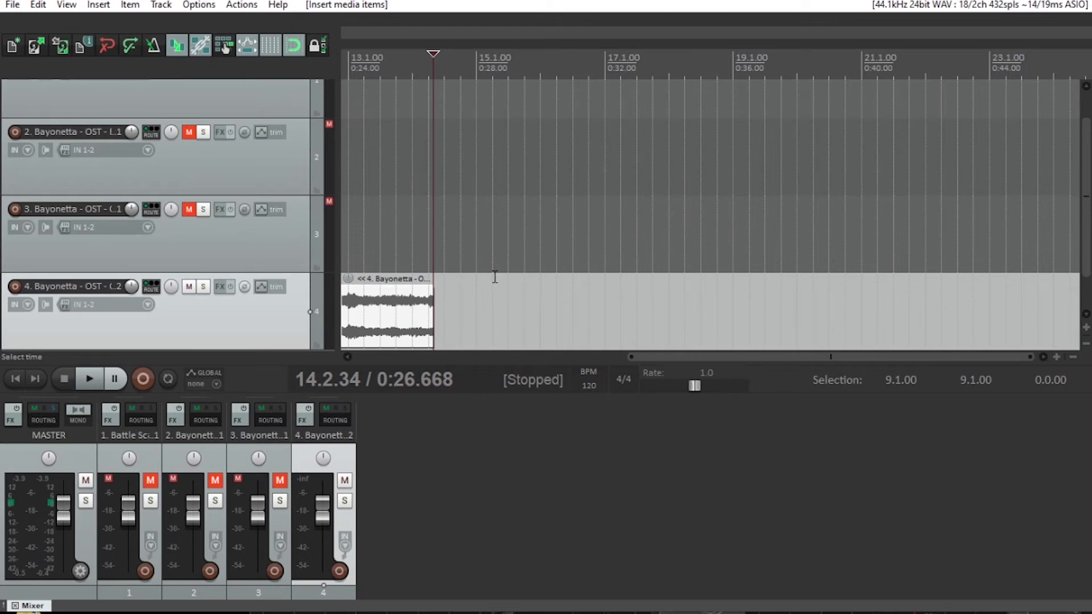
Move the Chapter Clear 2 clip from bar 9.1.00 to the project start and play it through.
key("Home")
left_click(854, 59)
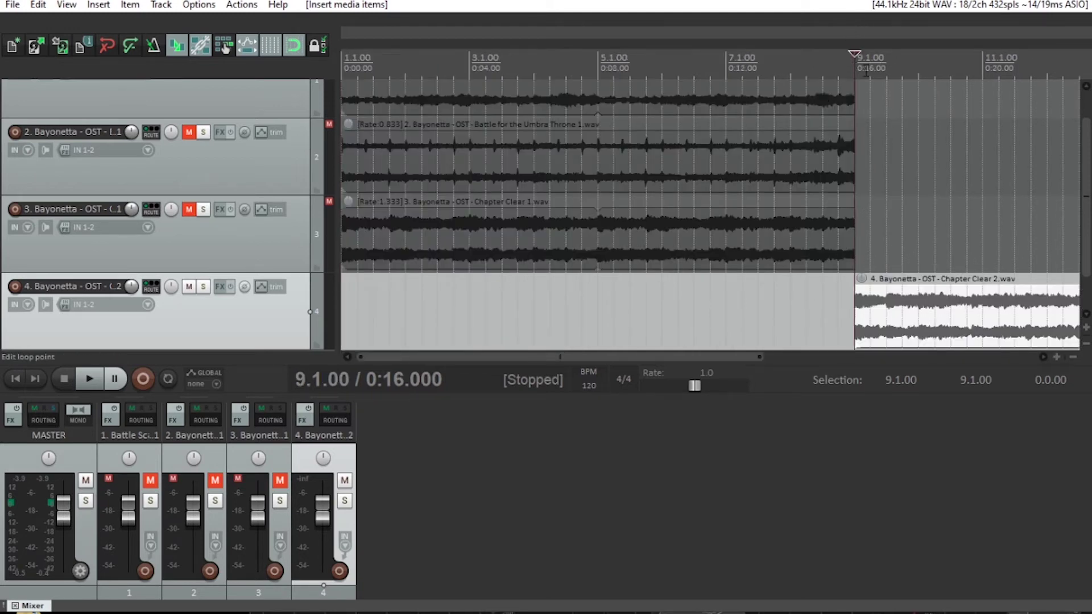
left_click_drag(955, 317, 441, 319)
left_click_drag(366, 311, 218, 330)
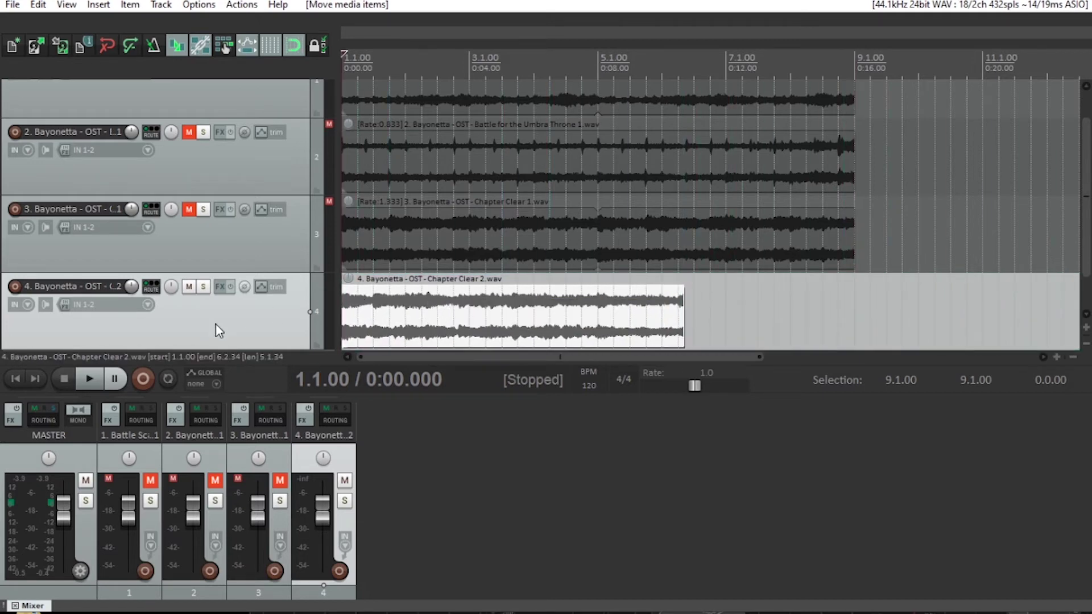
key("space")
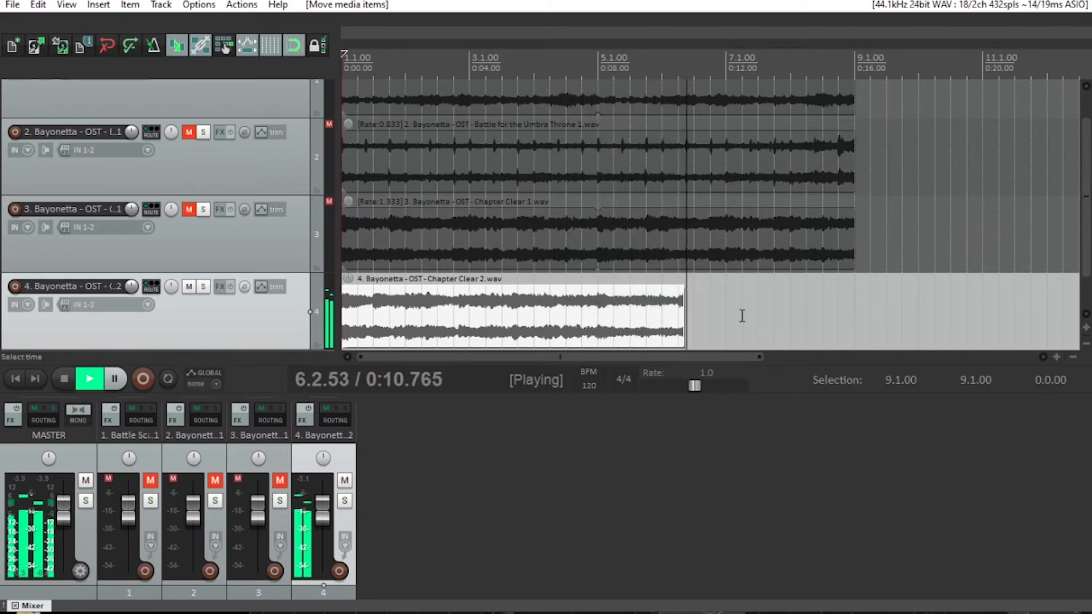
key("space")
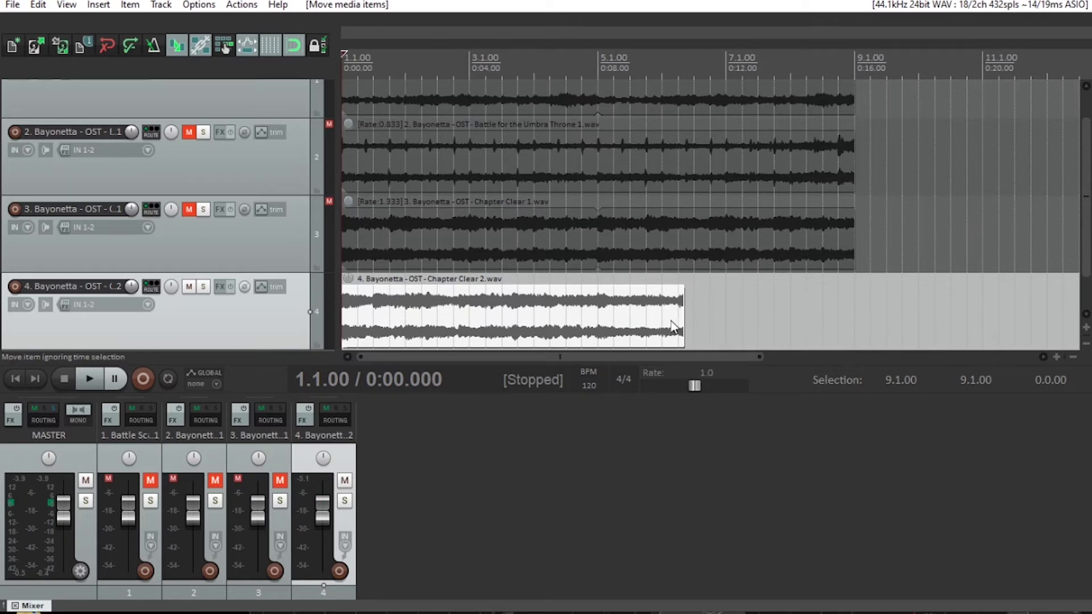
Stretch the Chapter Clear 2 clip on track 4 so it ends at bar 5.1.00, and select it.
left_click_drag(683, 317, 598, 318)
scroll(539, 290, "down", 2)
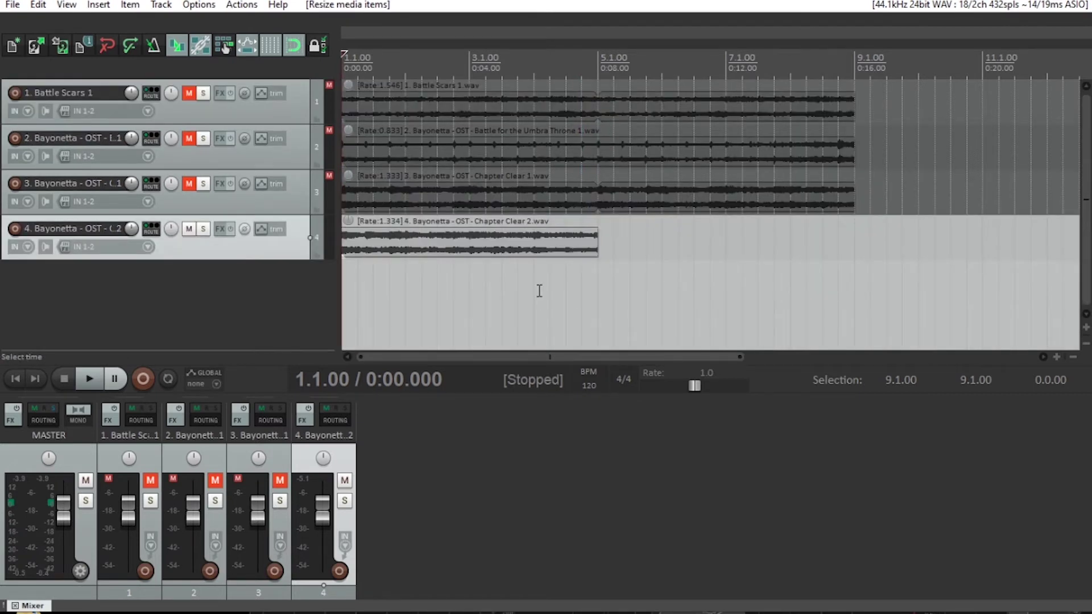
left_click(404, 236)
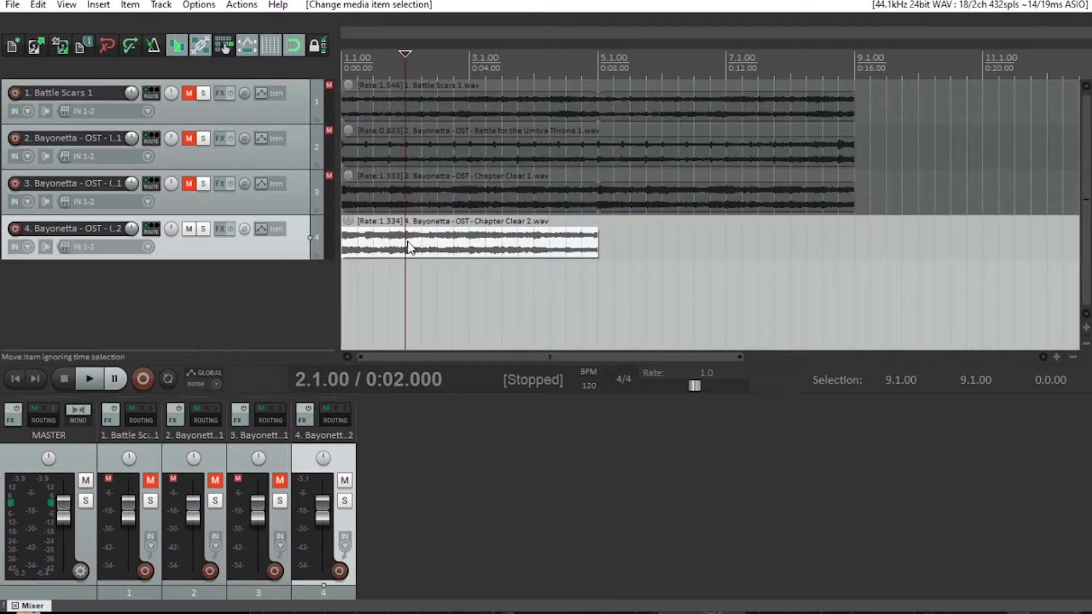
Set a time selection from 1.1.00 to 3.1.00, play it on repeat, and turn repeat off to hear the rest of the clip.
left_click(469, 62)
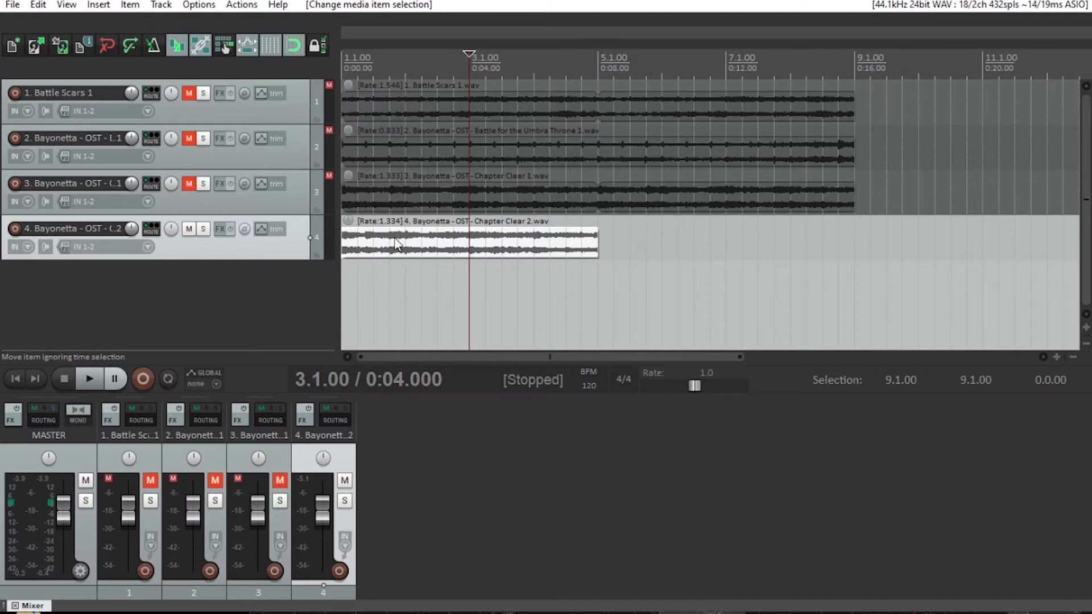
left_click_drag(472, 66, 344, 69)
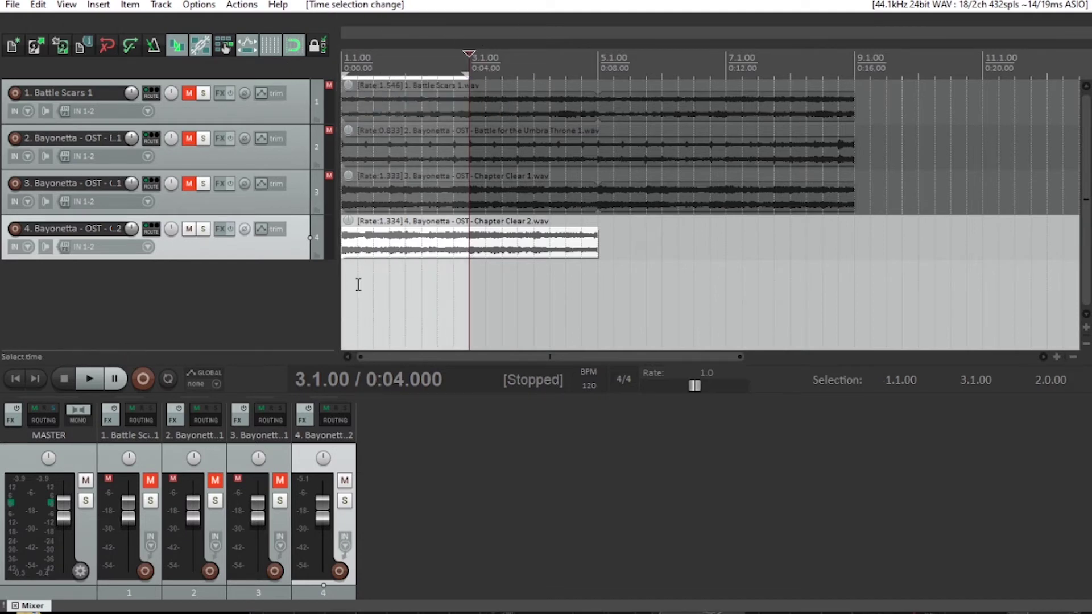
key("space")
key("space")
key("space")
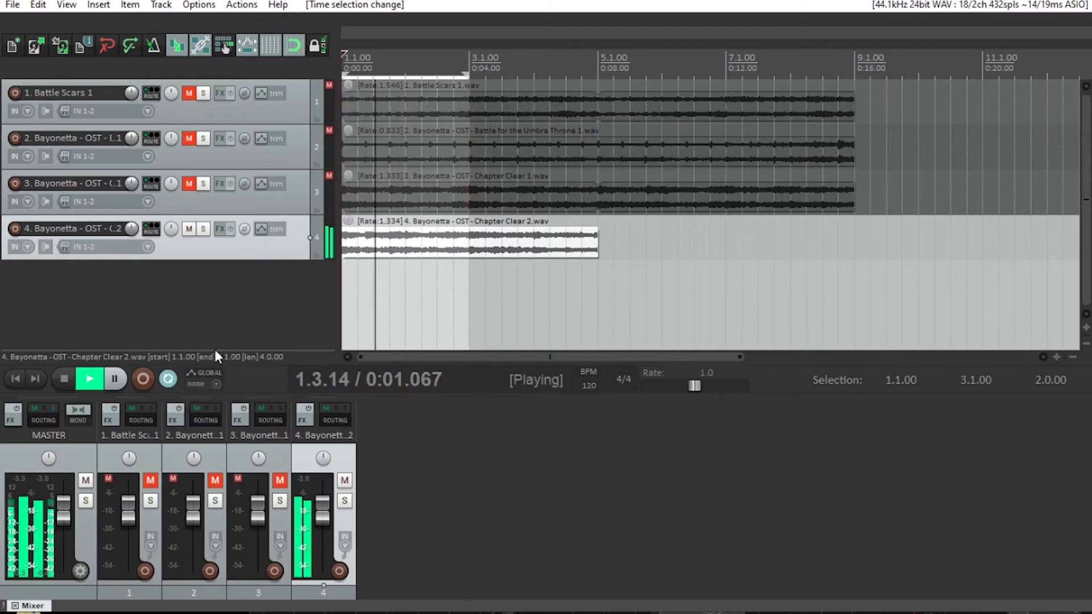
left_click(168, 380)
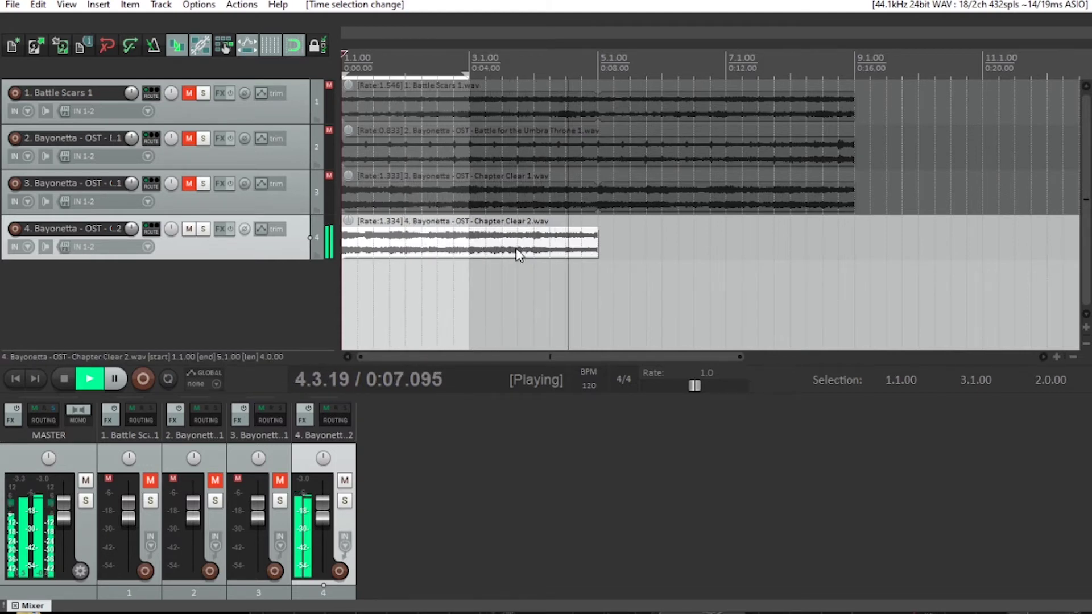
key("space")
Split the Chapter Clear 2 clip at bar 3.1.00 and move its second half to start at bar 7.1.00.
left_click(487, 244)
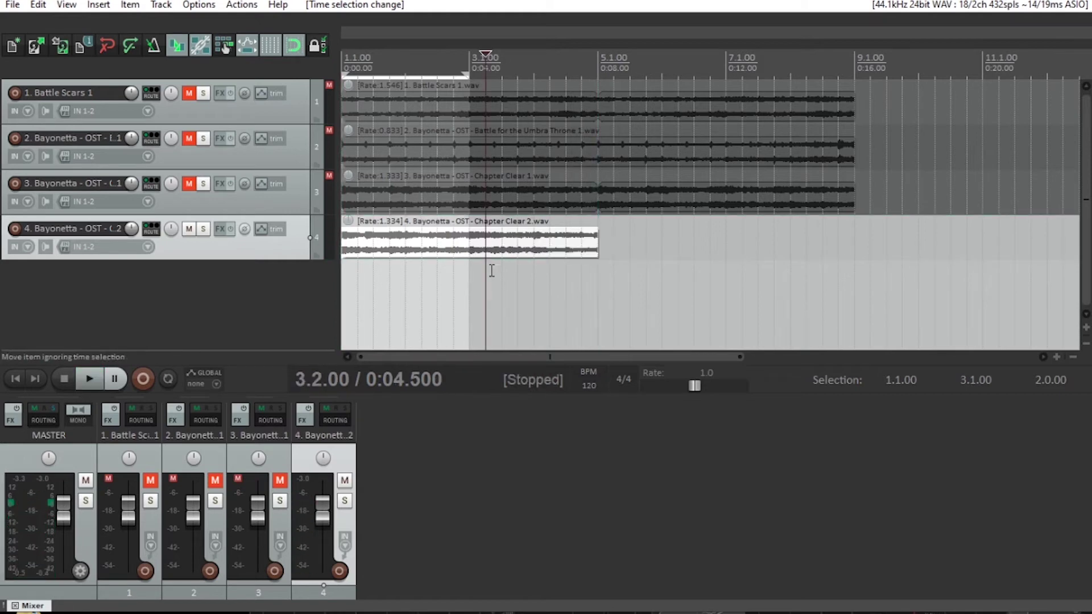
left_click(454, 244)
left_click(469, 246)
key("s")
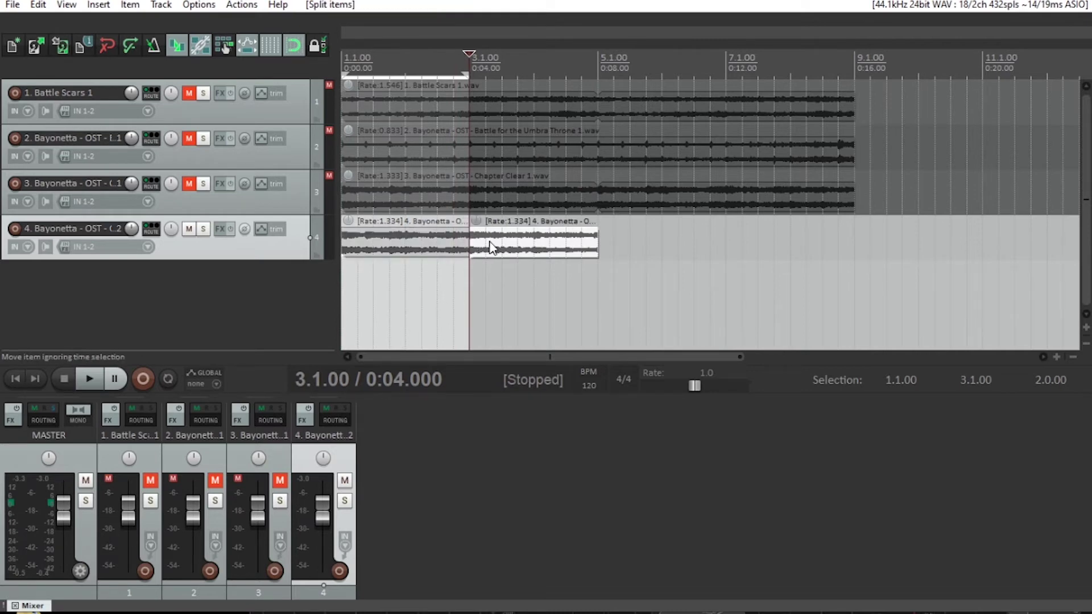
left_click_drag(490, 247, 773, 249)
left_click(755, 256)
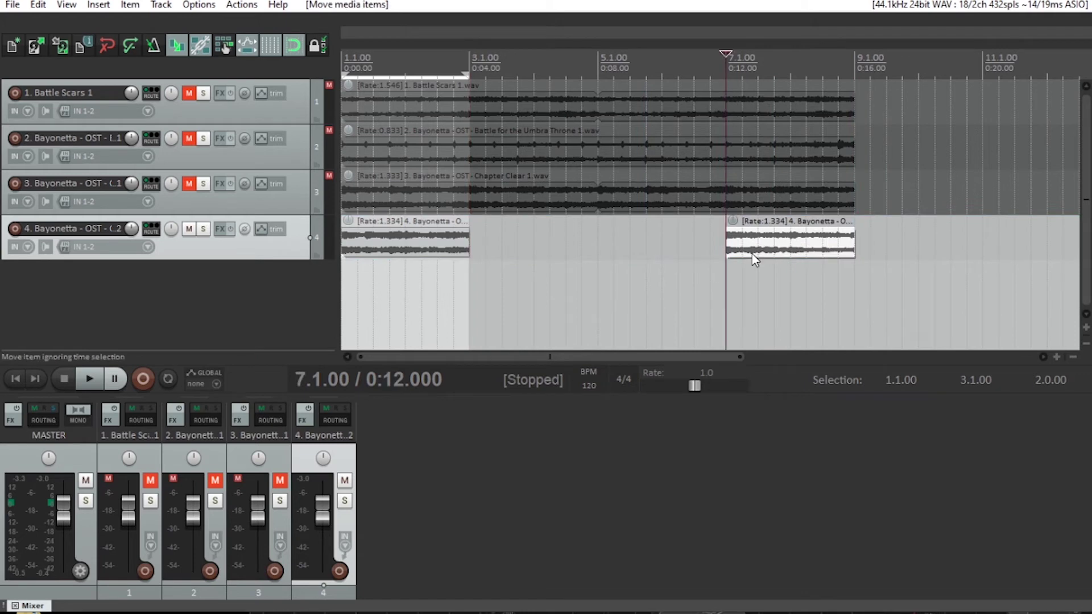
left_click(415, 246)
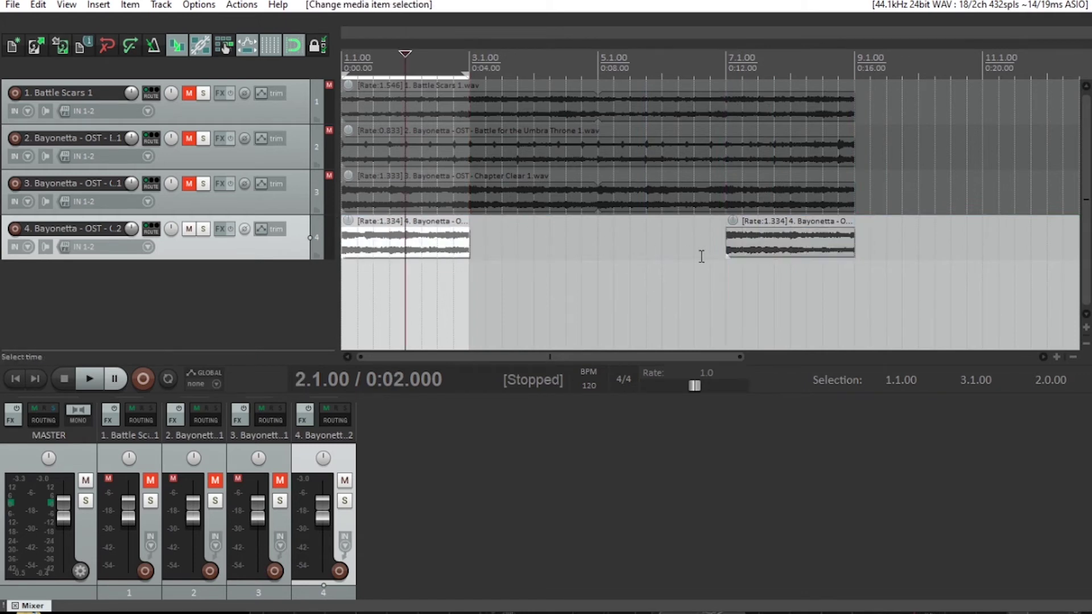
left_click(421, 254)
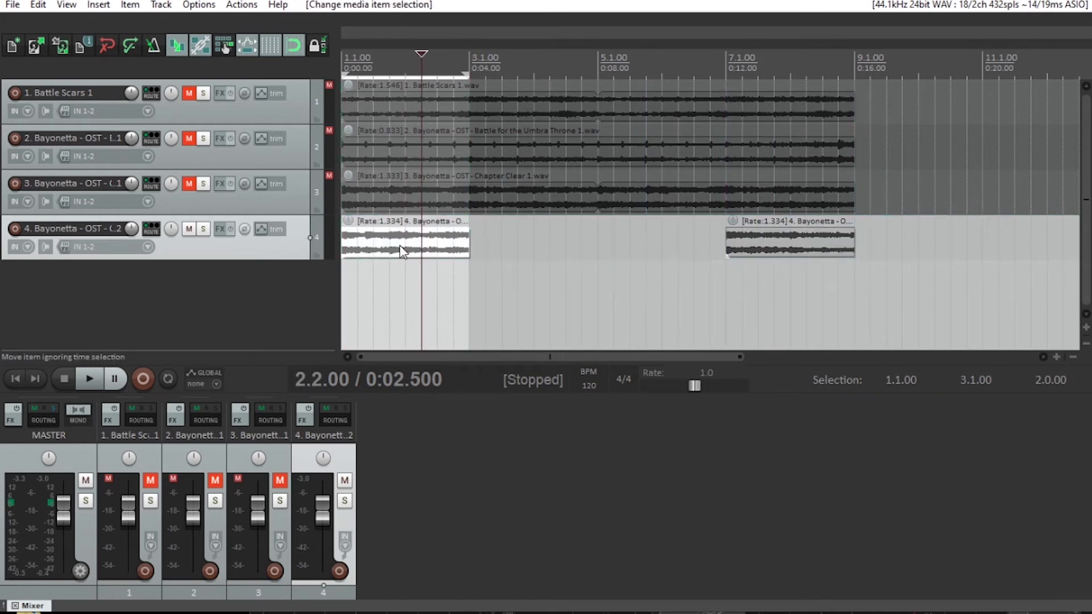
left_click(471, 61)
key("ctrl+v")
key("ctrl+v")
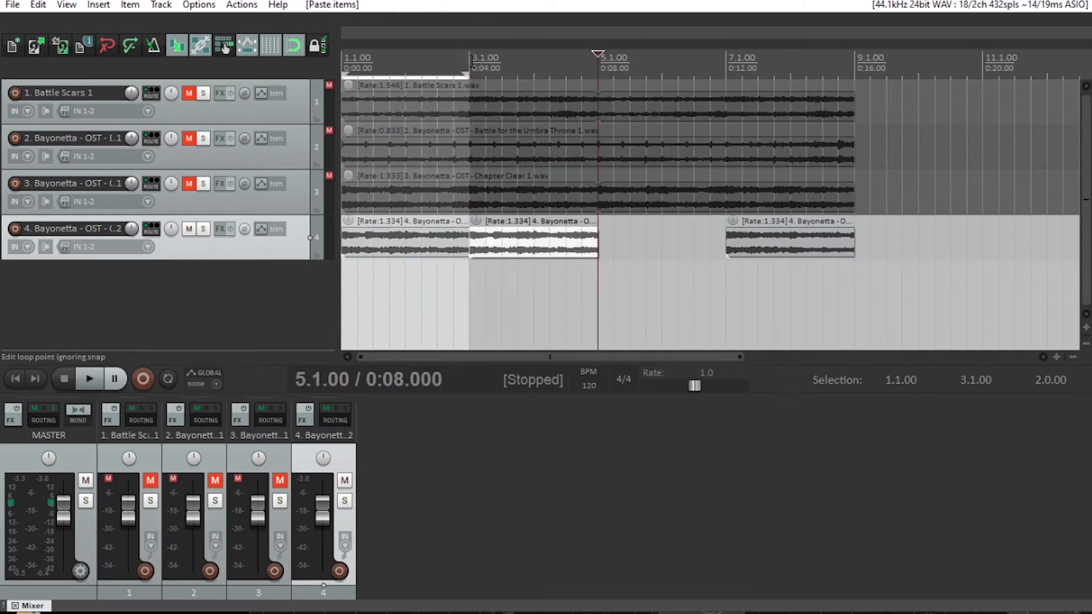
key("ctrl+z")
key("ctrl+z")
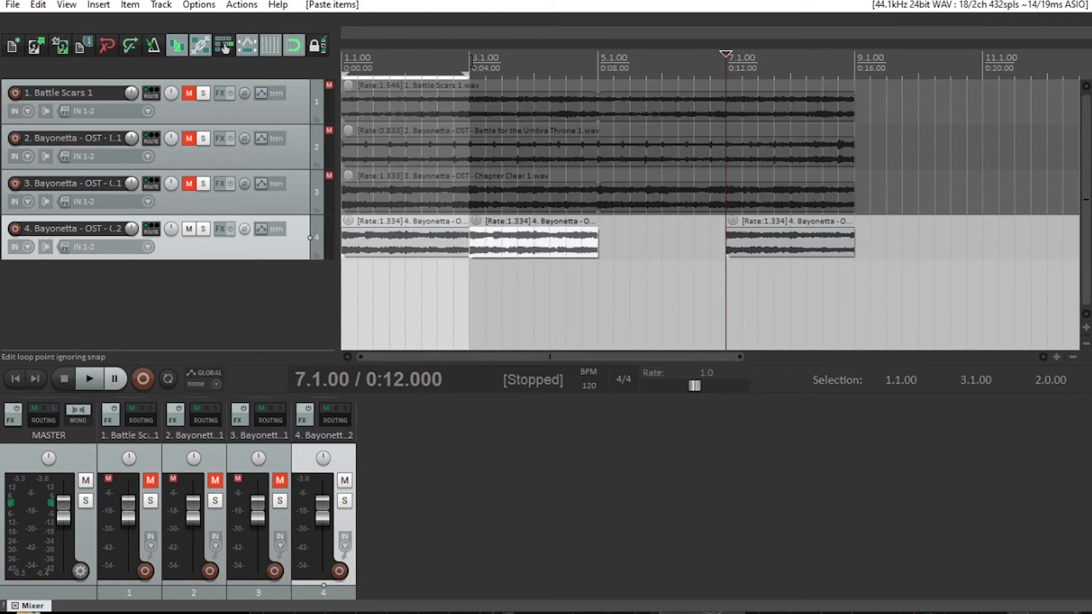
Copy the two-bar Chapter Clear 2 clip at the start of track 4 to bars 3.1.00 and 5.1.00.
left_click_drag(405, 257, 411, 249)
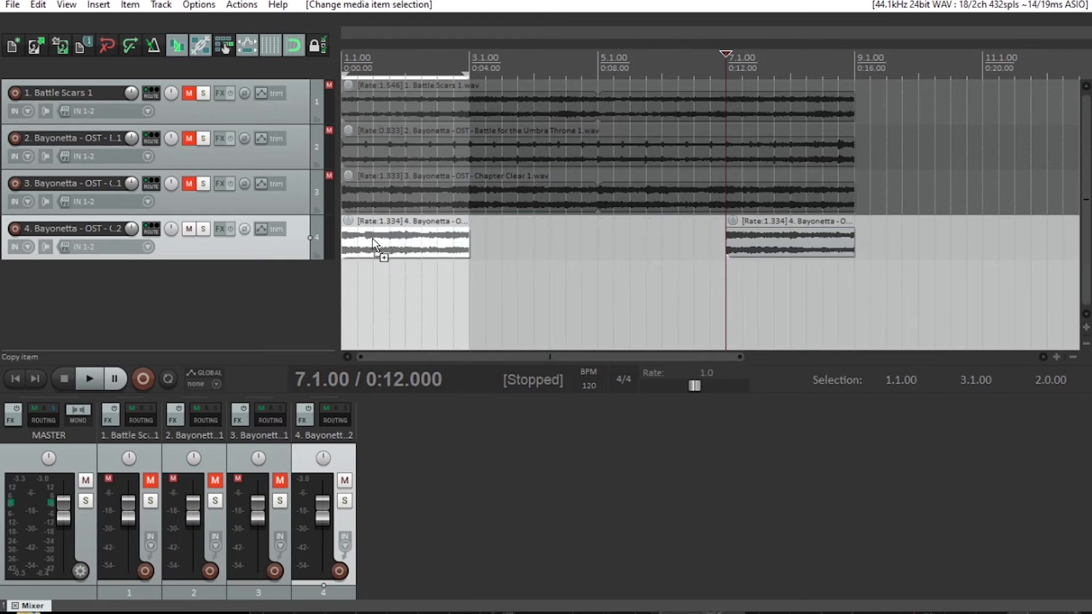
left_click_drag(373, 242, 644, 254)
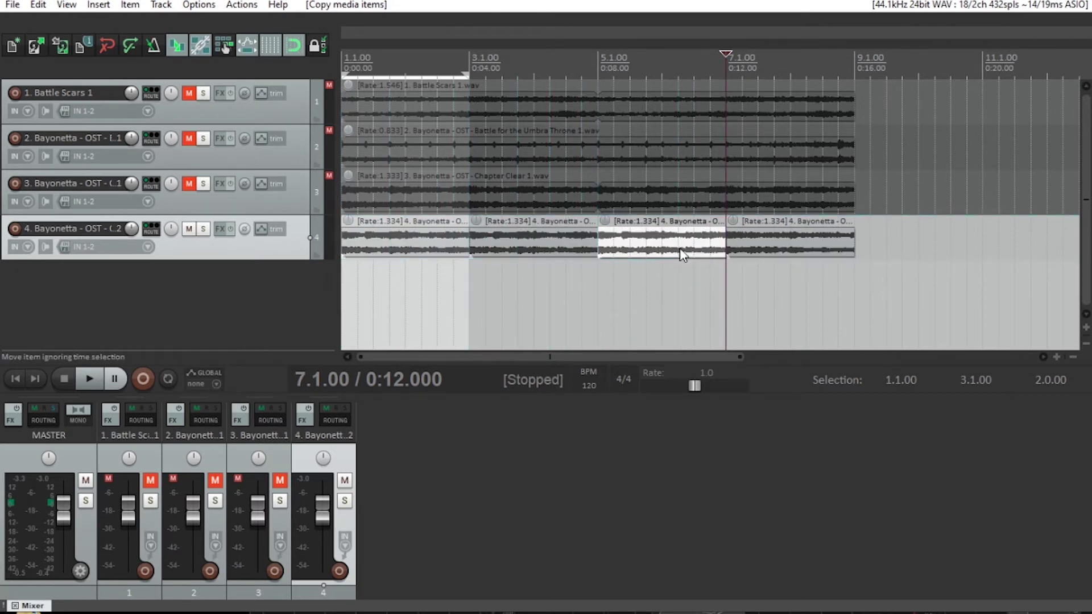
left_click(421, 249)
left_click(519, 246)
left_click(631, 246)
left_click(789, 253)
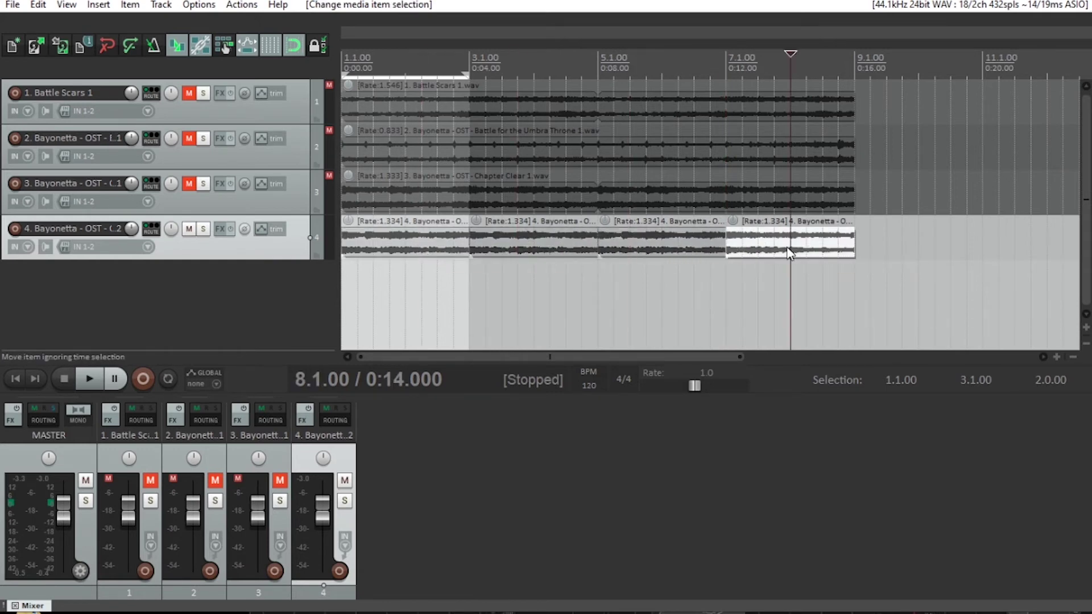
Play track 4's arrangement from the project start and set a time selection from 1.1.00 to 9.1.00.
left_click(359, 63)
left_click(347, 64)
key("space")
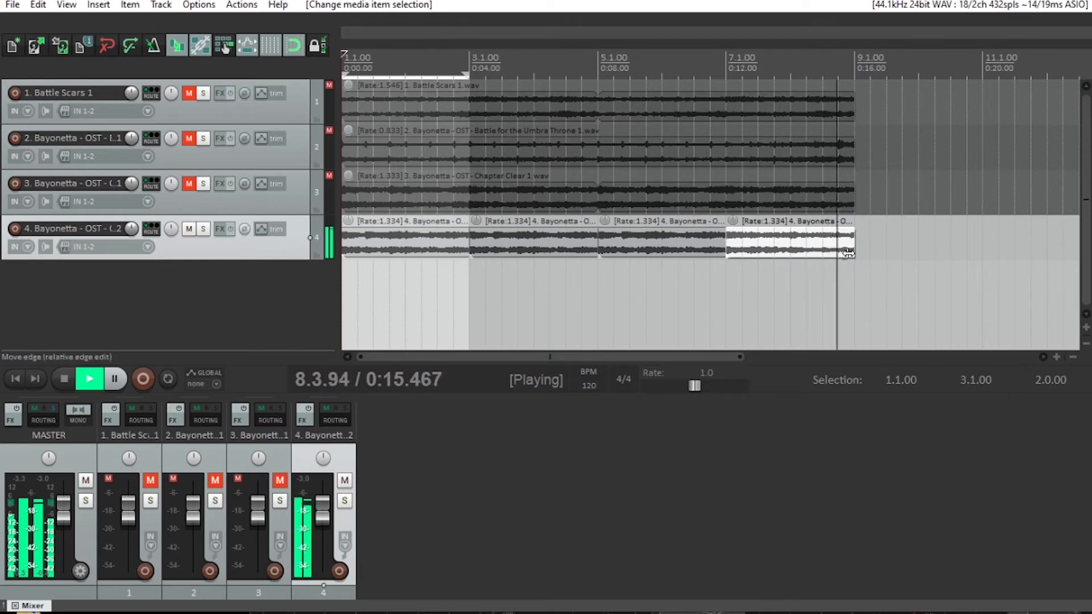
left_click_drag(858, 60, 346, 61)
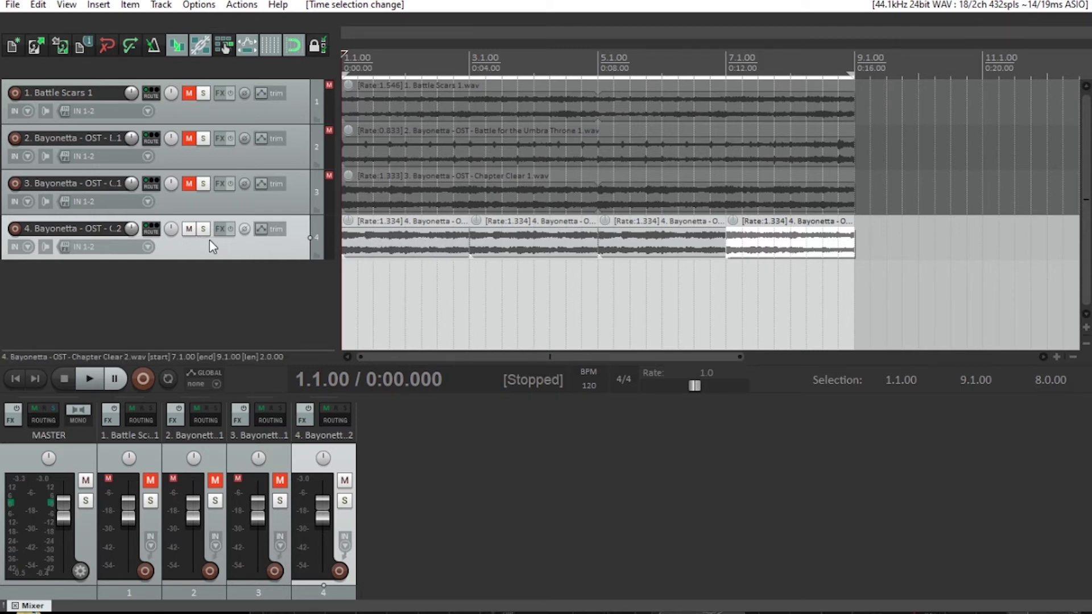
Mute track 4 and add an empty track below it.
left_click(189, 229)
left_click(142, 312)
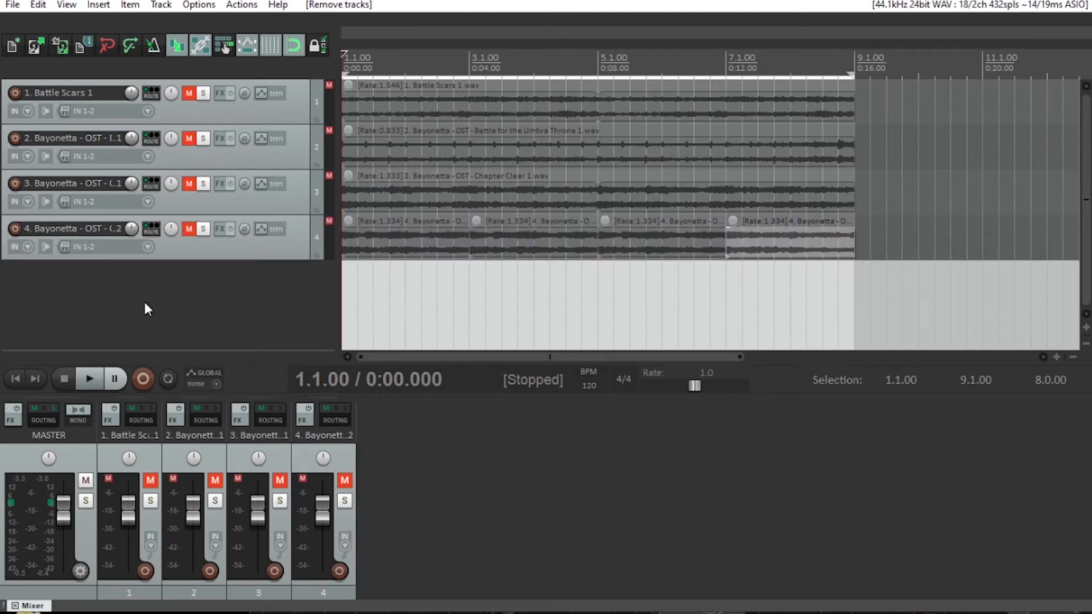
double_click(147, 309)
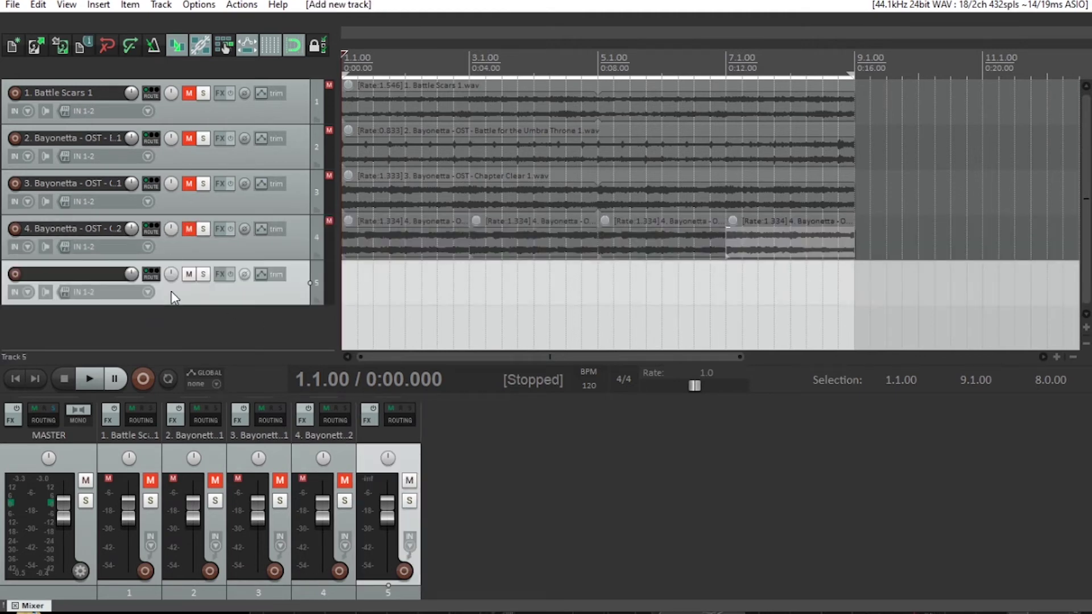
Import the sample 5. Bayonetta - OST - Chapter Clear 4 onto the new track and play it through.
left_click(107, 5)
left_click(110, 18)
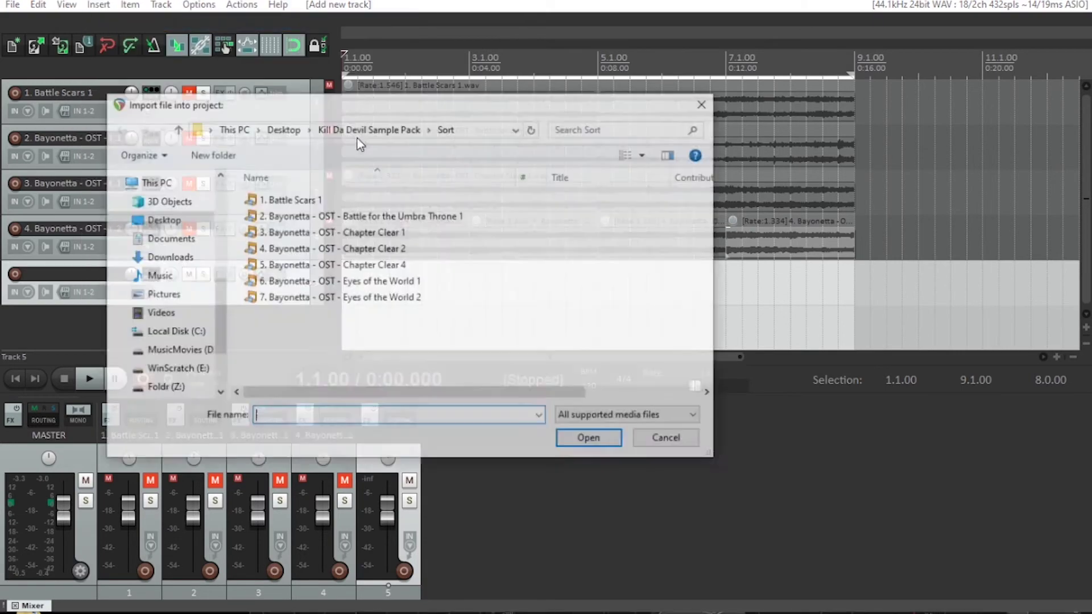
double_click(283, 268)
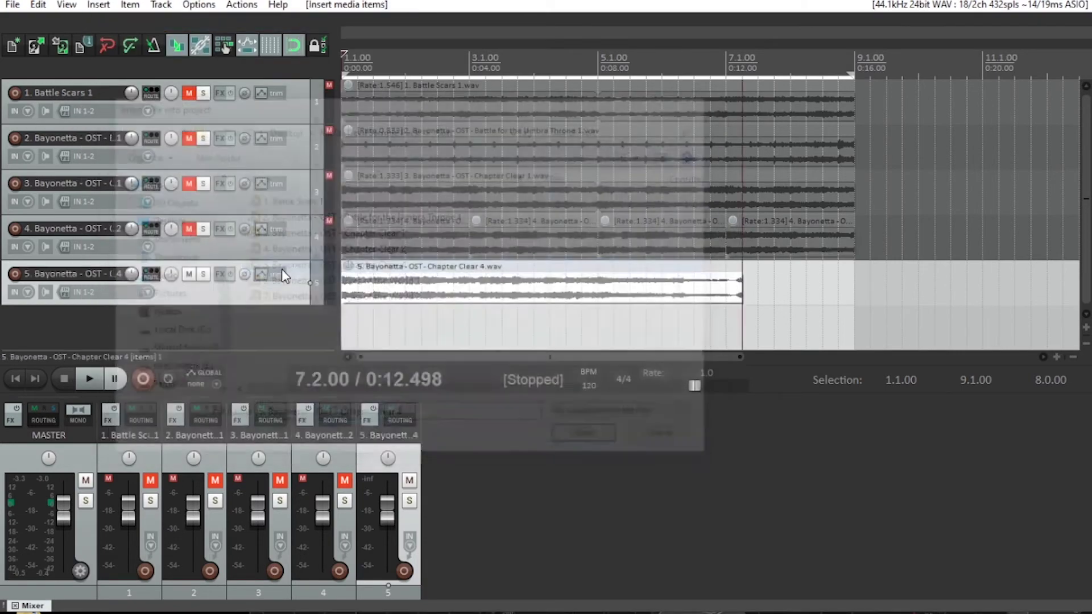
key("space")
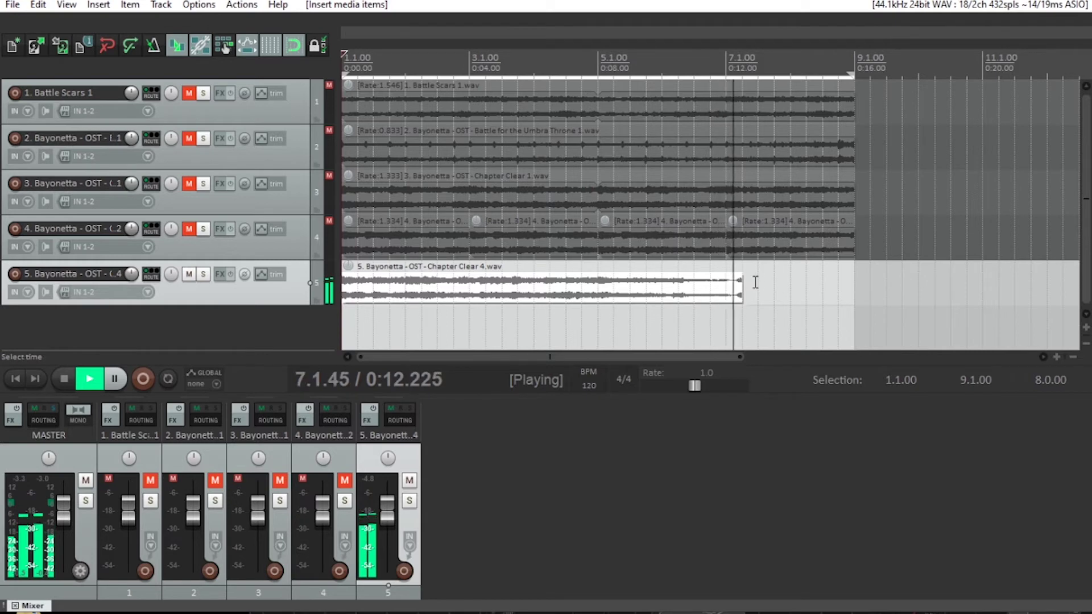
key("space")
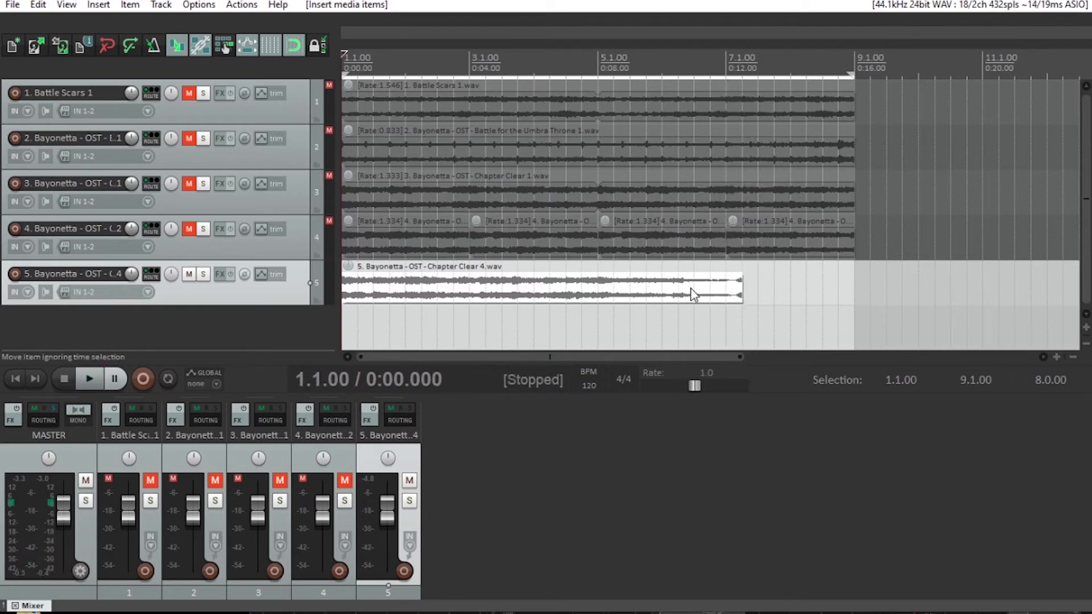
Inspect the Chapter Clear 4 waveform on track 5 while playing it from the project start to just past bar 3.1.00.
left_click(663, 63)
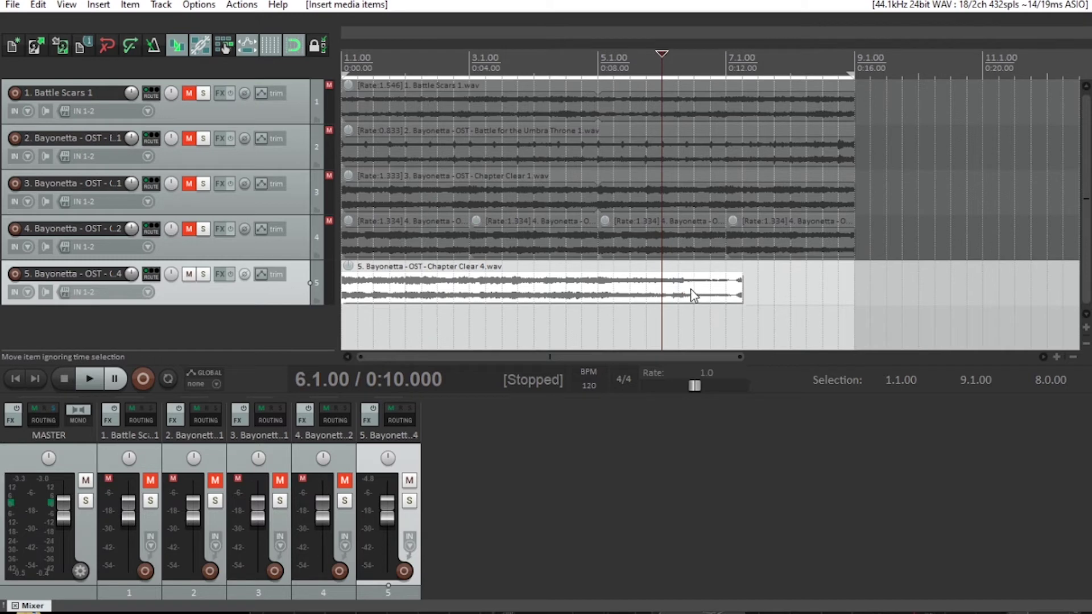
key("Home")
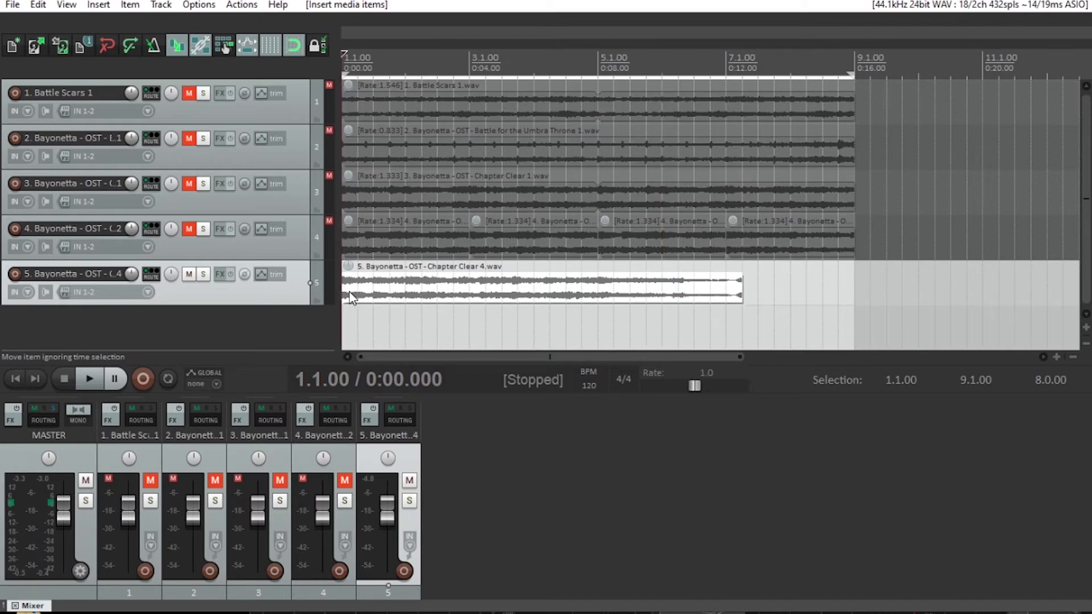
scroll(374, 291, "up", 3)
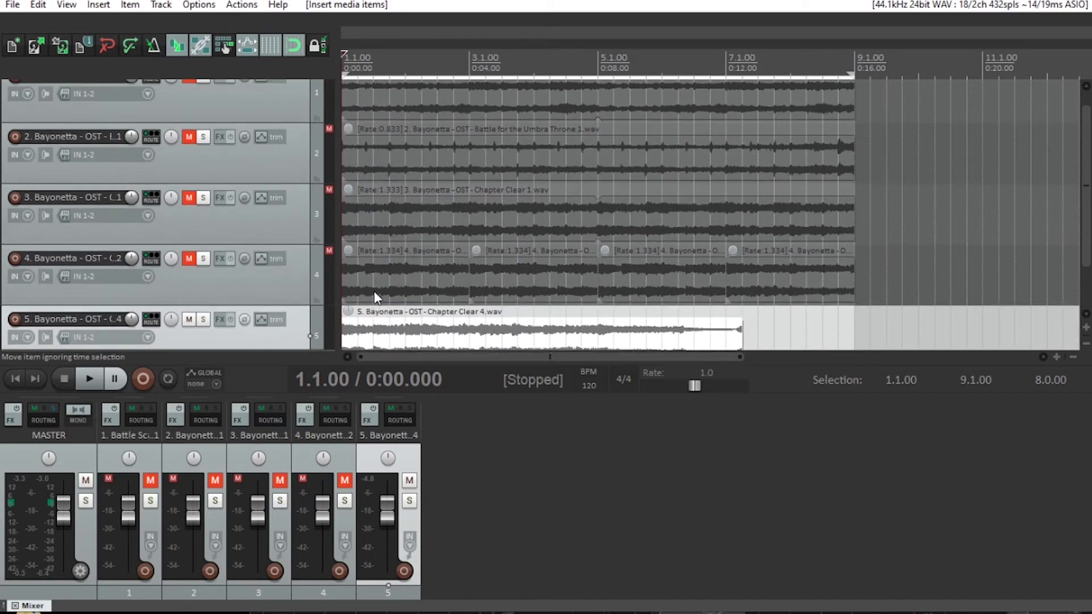
left_click(1087, 328)
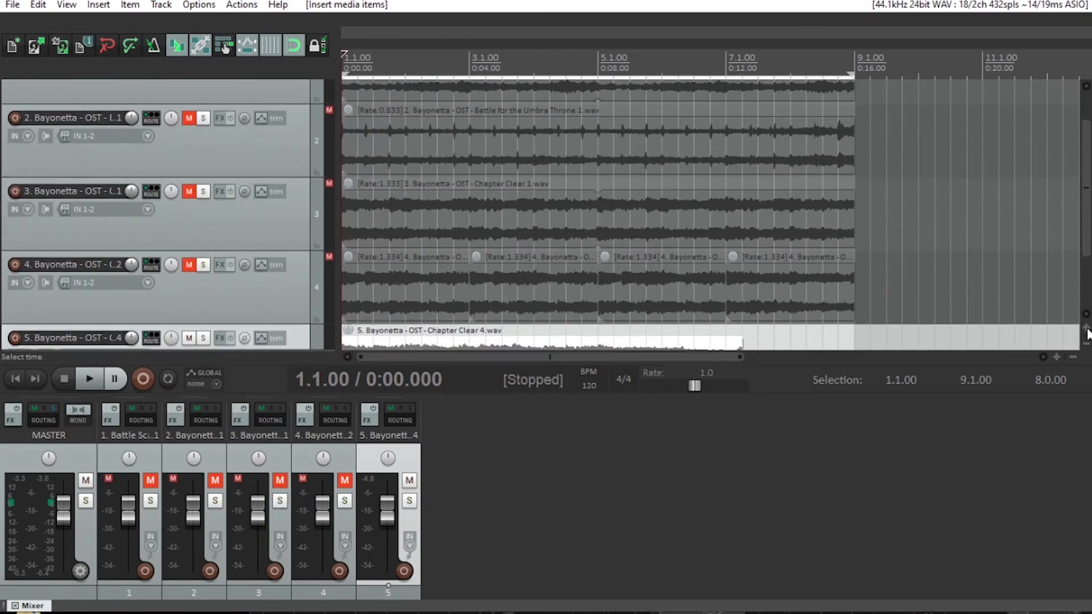
left_click(1086, 329)
left_click_drag(1086, 224, 1086, 282)
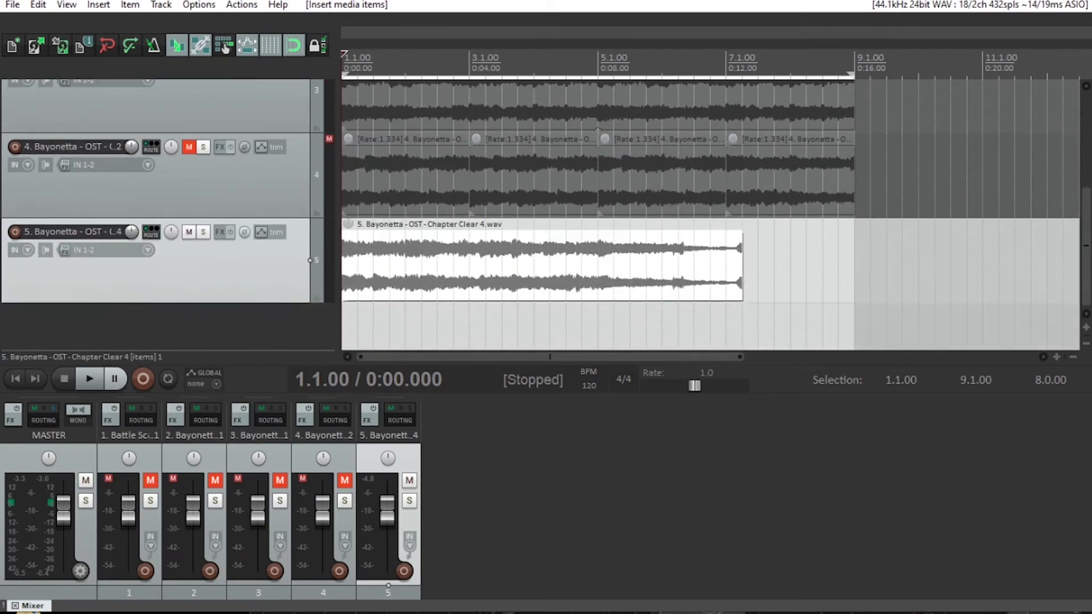
left_click(1087, 327)
left_click(1087, 328)
left_click_drag(1086, 263, 1086, 290)
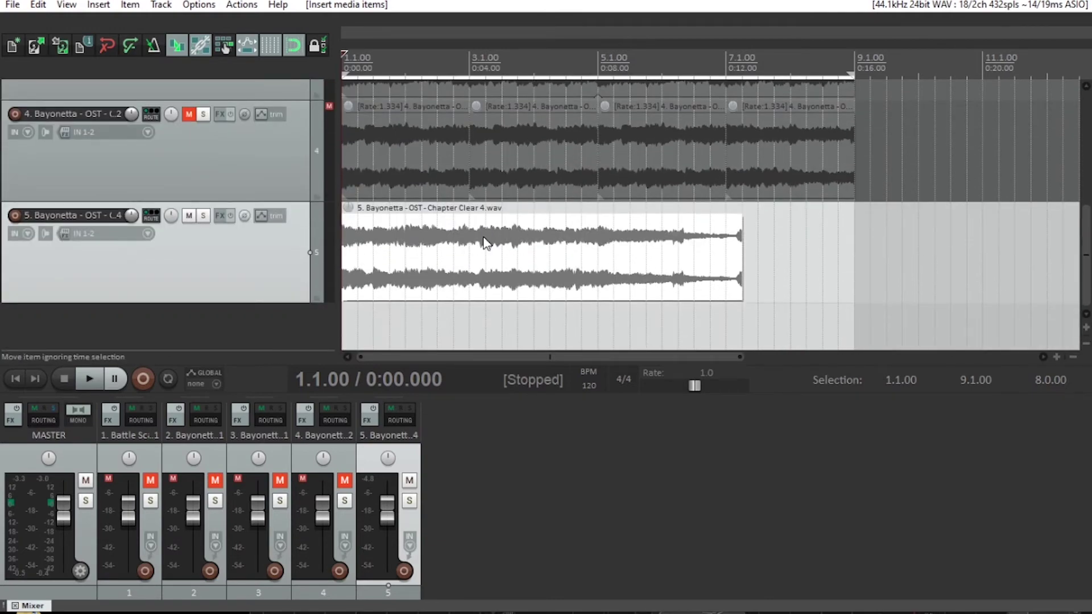
key("space")
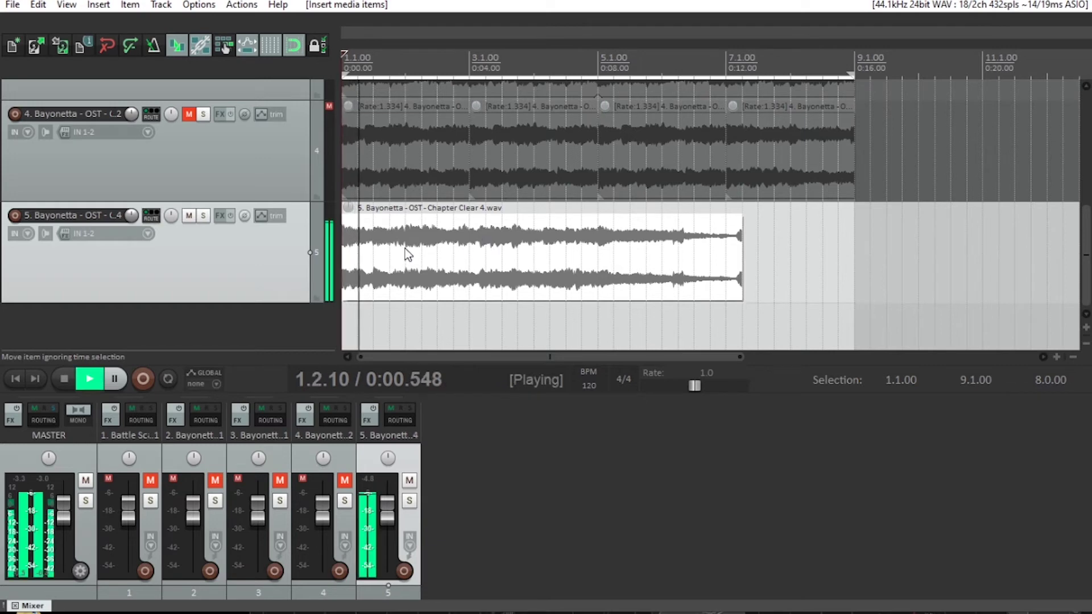
scroll(404, 248, "up", 4)
scroll(405, 248, "up", 1)
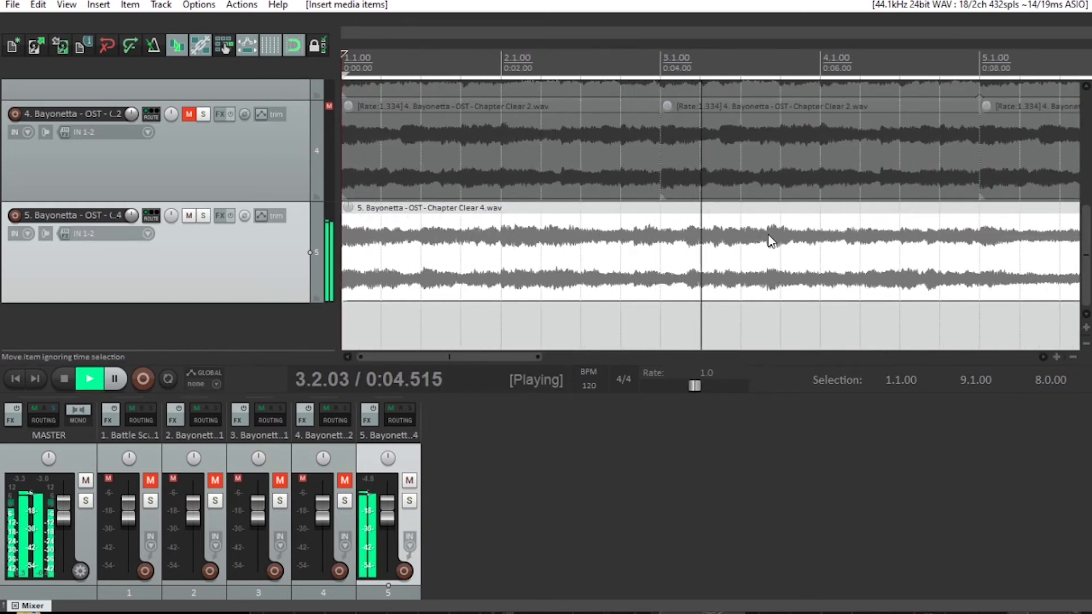
key("space")
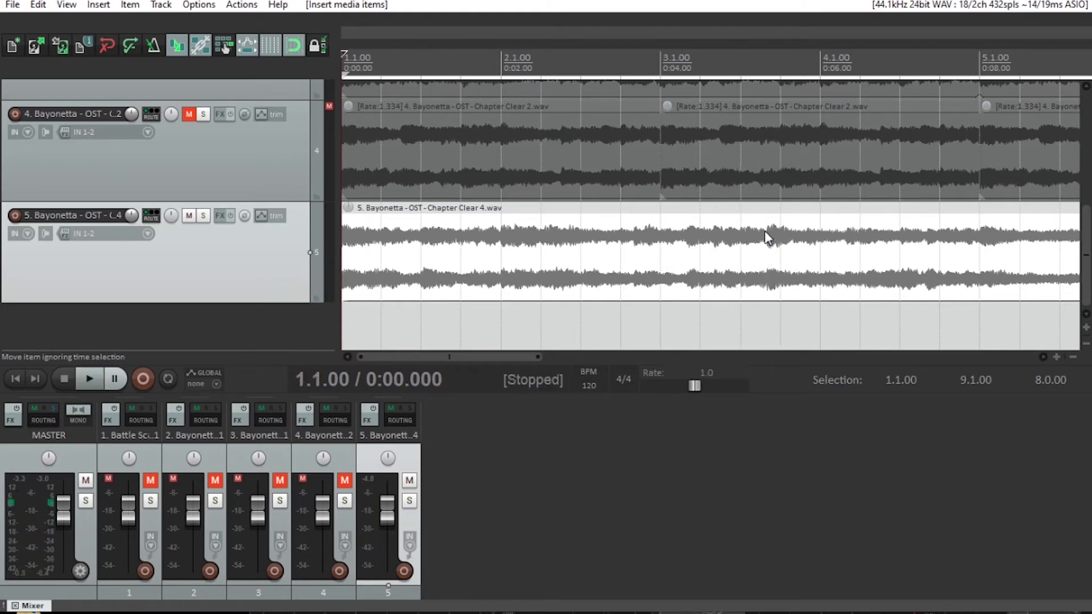
Turn off snapping and place the edit cursor freely between 3.3.00 and 3.4.00 on the Chapter Clear 4 clip.
left_click(769, 236)
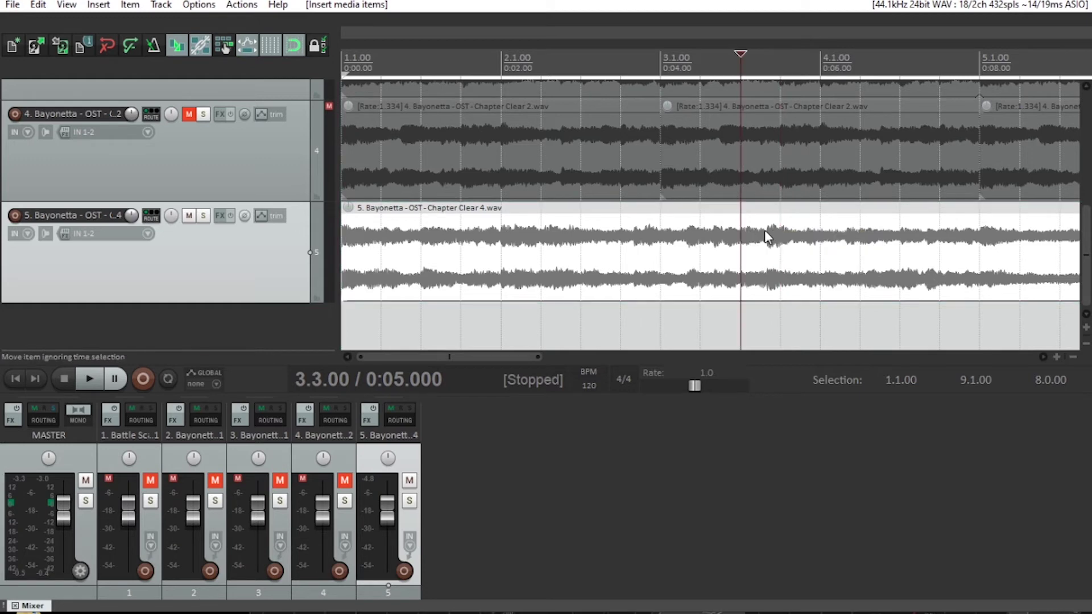
left_click(738, 231)
left_click(771, 235)
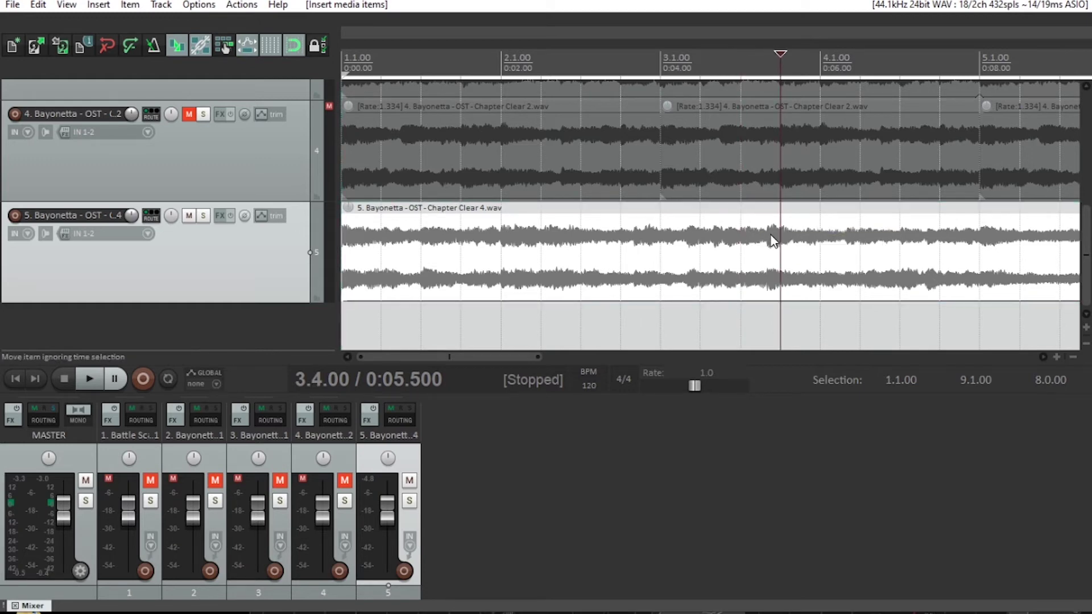
left_click(744, 236)
left_click(781, 238)
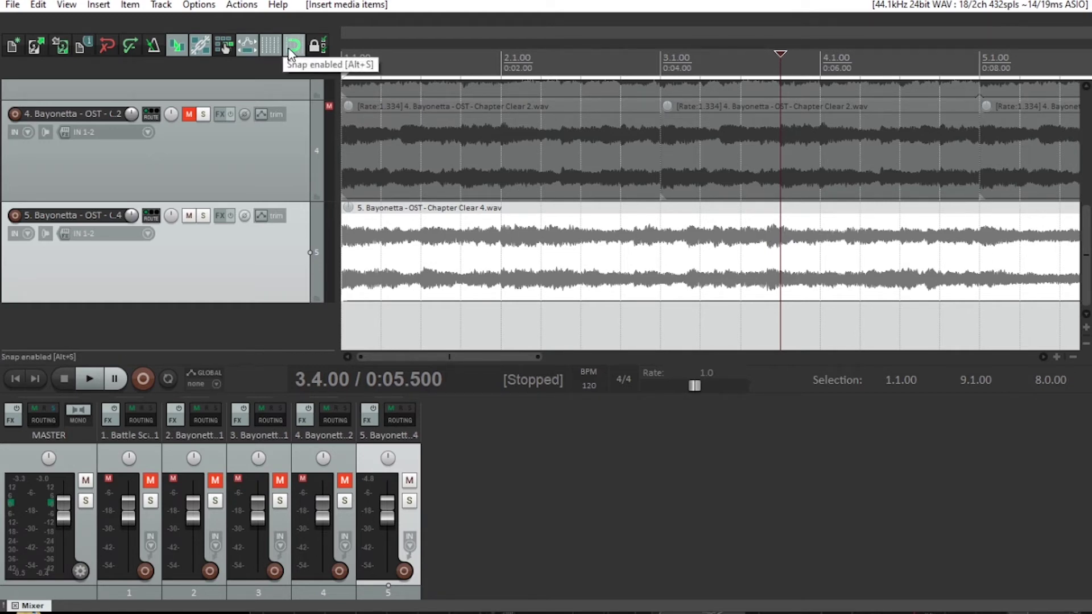
left_click(767, 243)
Play short passages of Chapter Clear 4 from several points between 3.3.00 and 3.4.00 to locate the start of the beat.
key("space")
key("space")
key("space")
key("space")
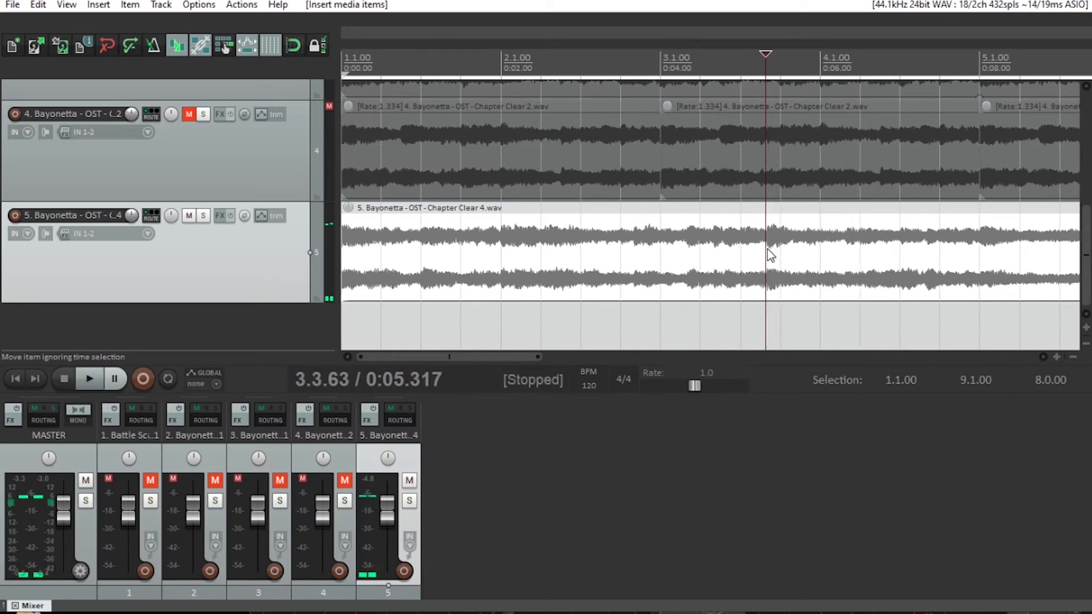
left_click(755, 249)
key("space")
key("space")
key("space")
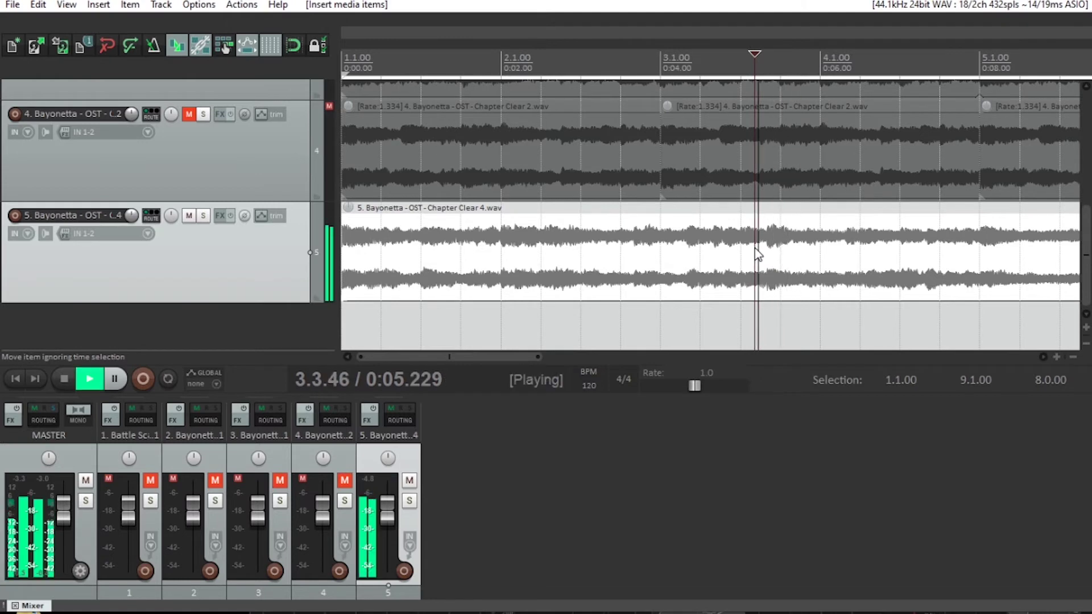
key("space")
left_click(778, 249)
key("space")
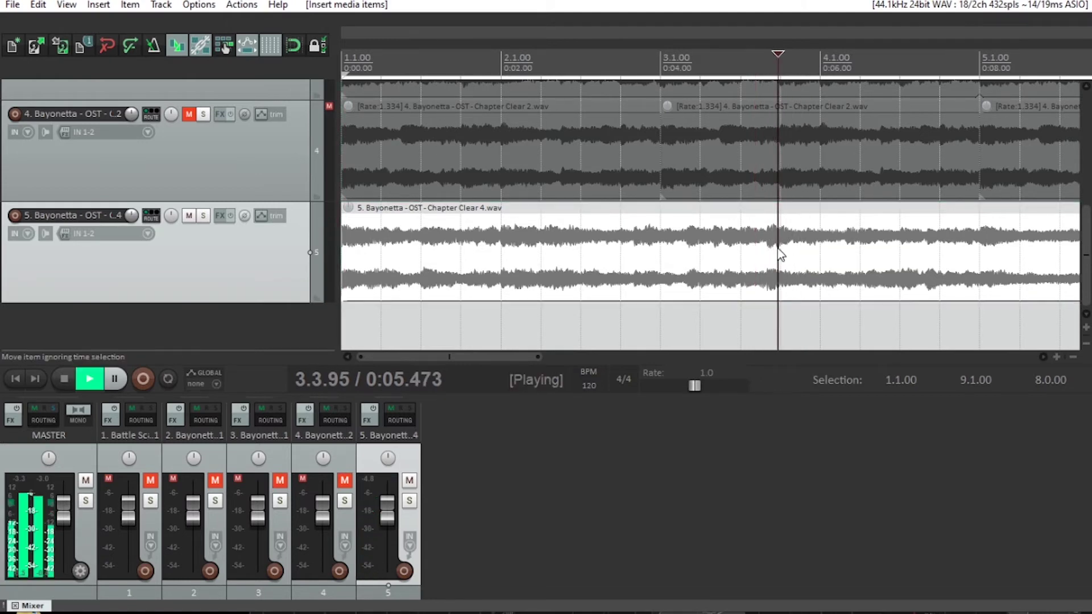
key("space")
left_click(769, 250)
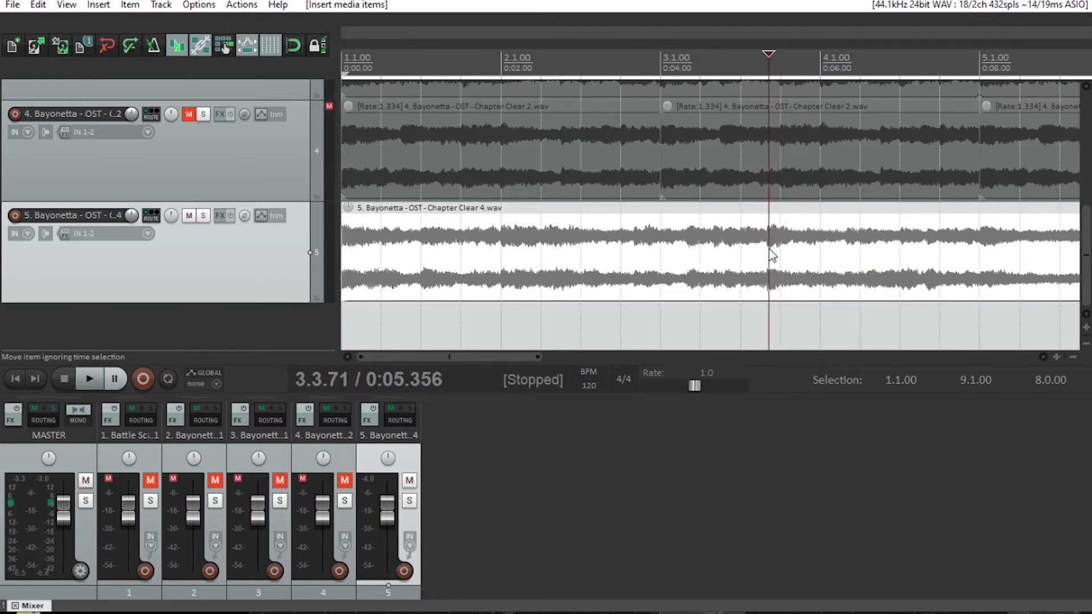
key("space")
key("space")
Split the Chapter Clear 4 clip on track 5 at 3.3.66, just before the louder transient.
scroll(769, 250, "up", 8)
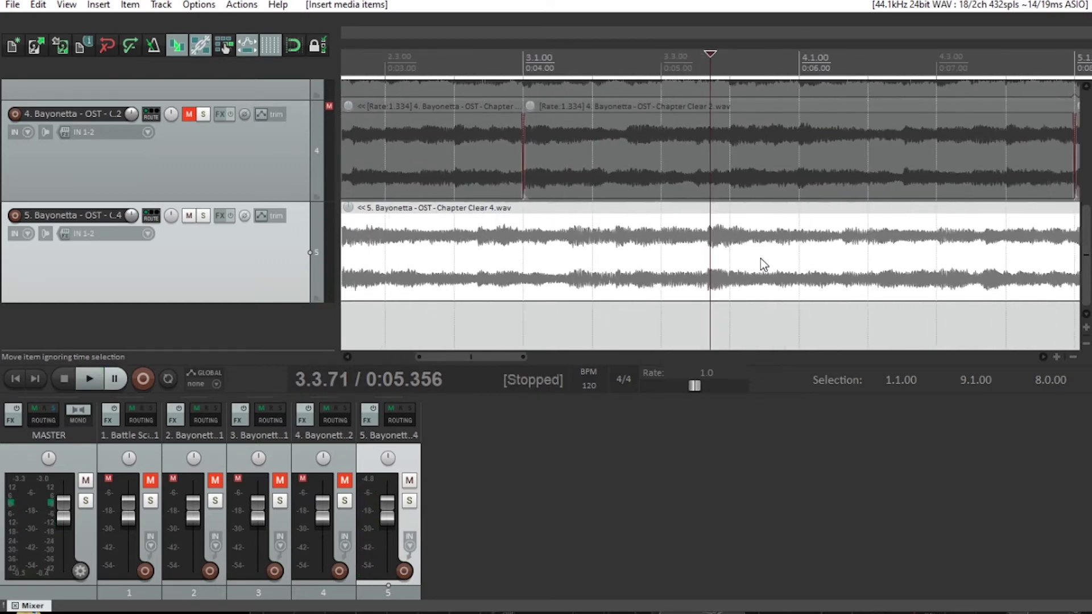
scroll(685, 263, "up", 3)
left_click(688, 246)
scroll(697, 253, "up", 4)
scroll(733, 255, "up", 3)
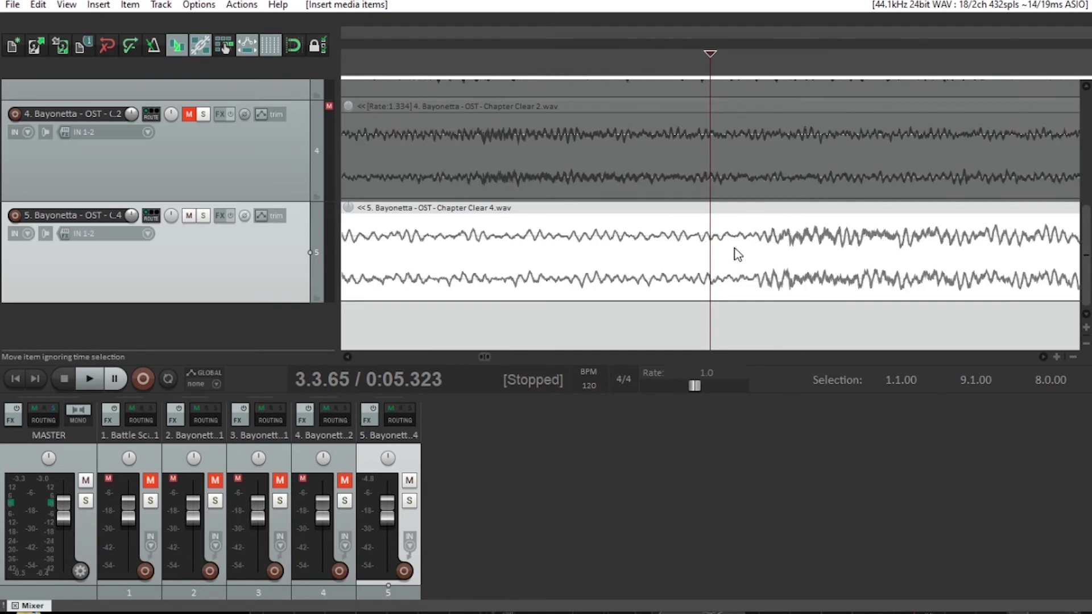
left_click(739, 244)
left_click(740, 241)
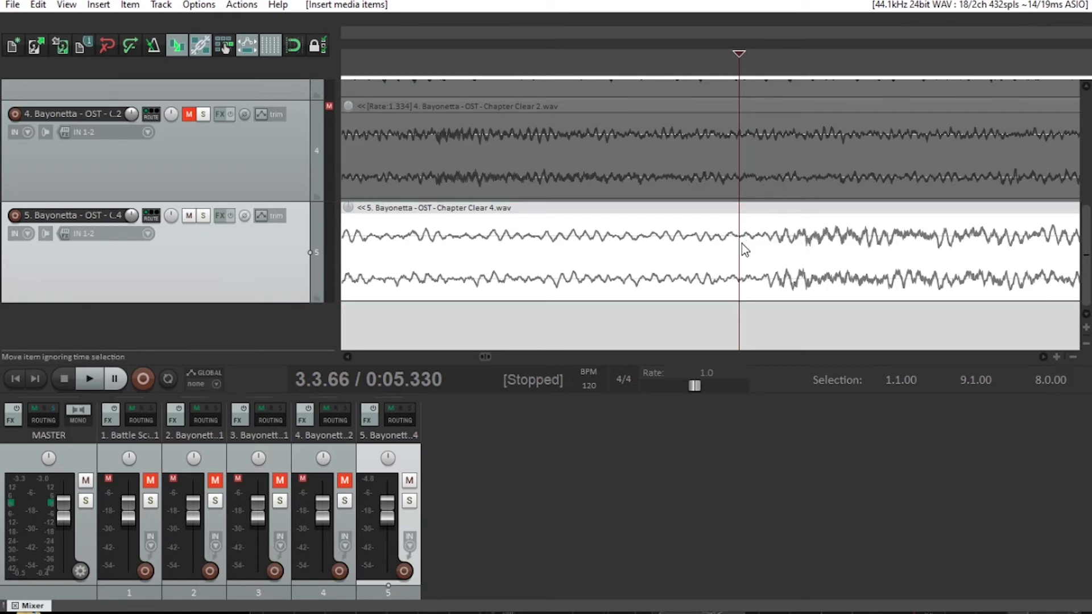
key("s")
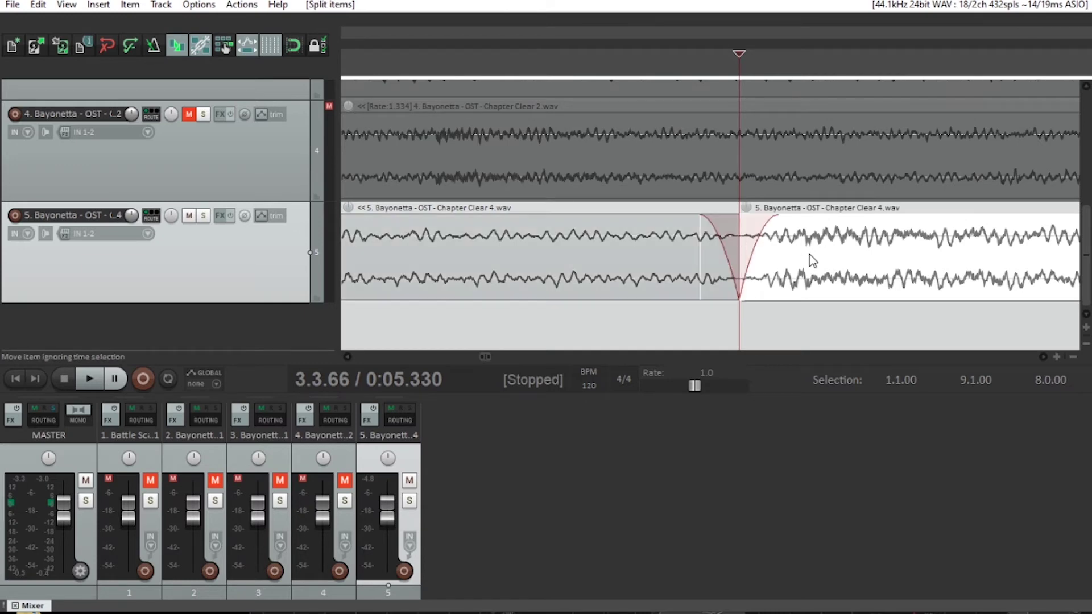
Delete the part of Chapter Clear 4 after the split on track 5 and play the remaining clip from the project start.
left_click(810, 256)
key("Delete")
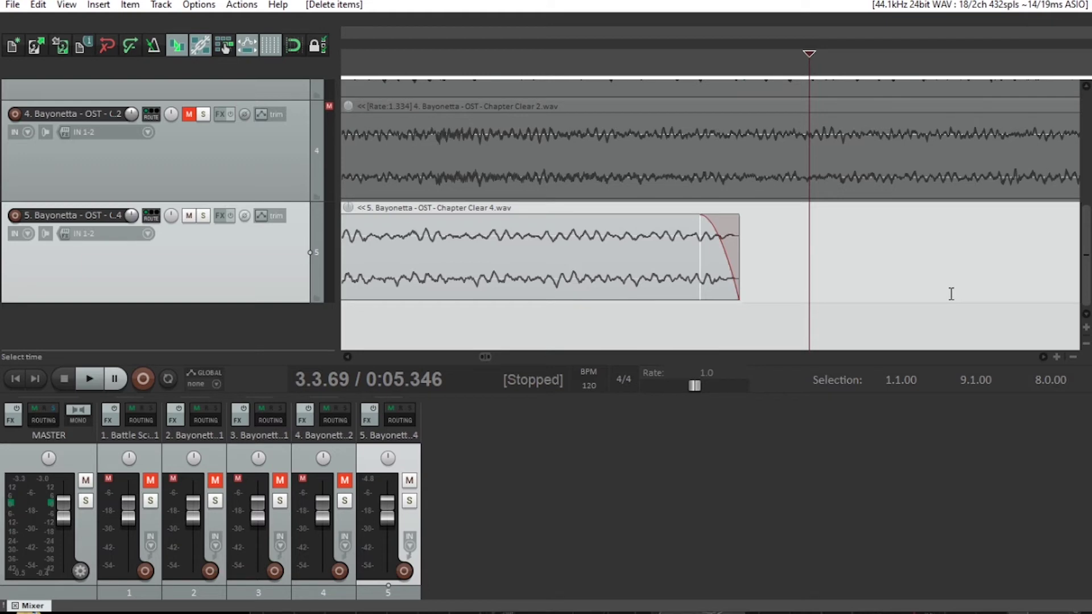
scroll(946, 294, "down", 5)
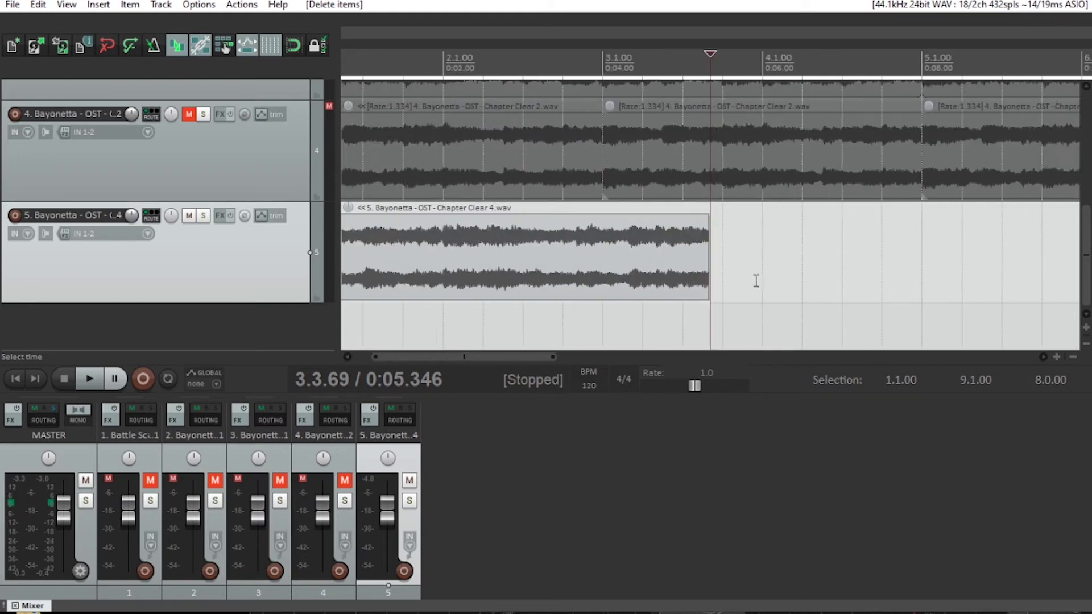
scroll(757, 281, "down", 2)
left_click(589, 260)
key("Home")
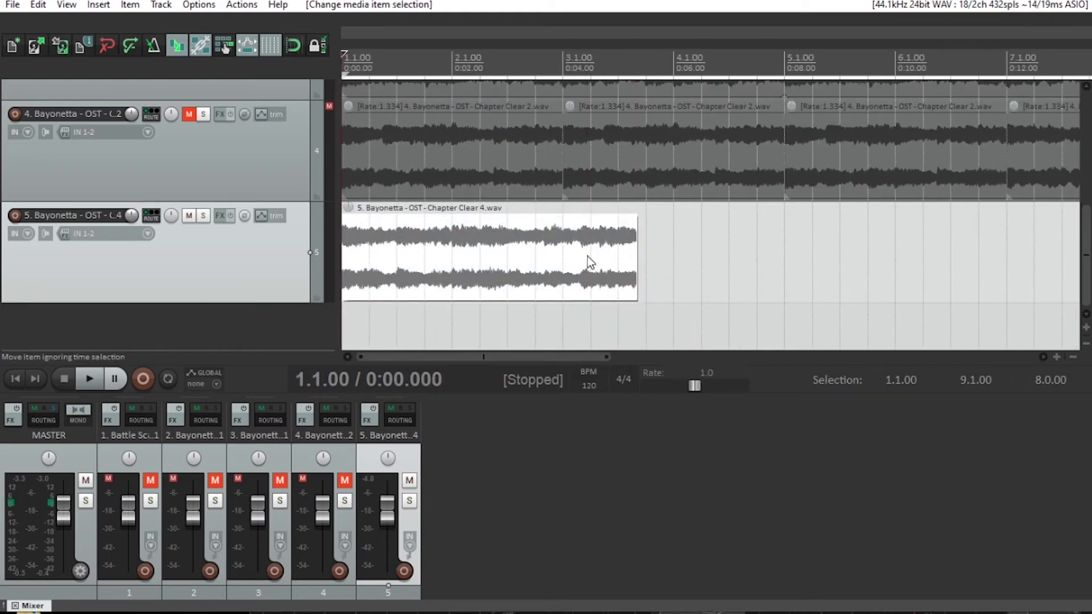
key("space")
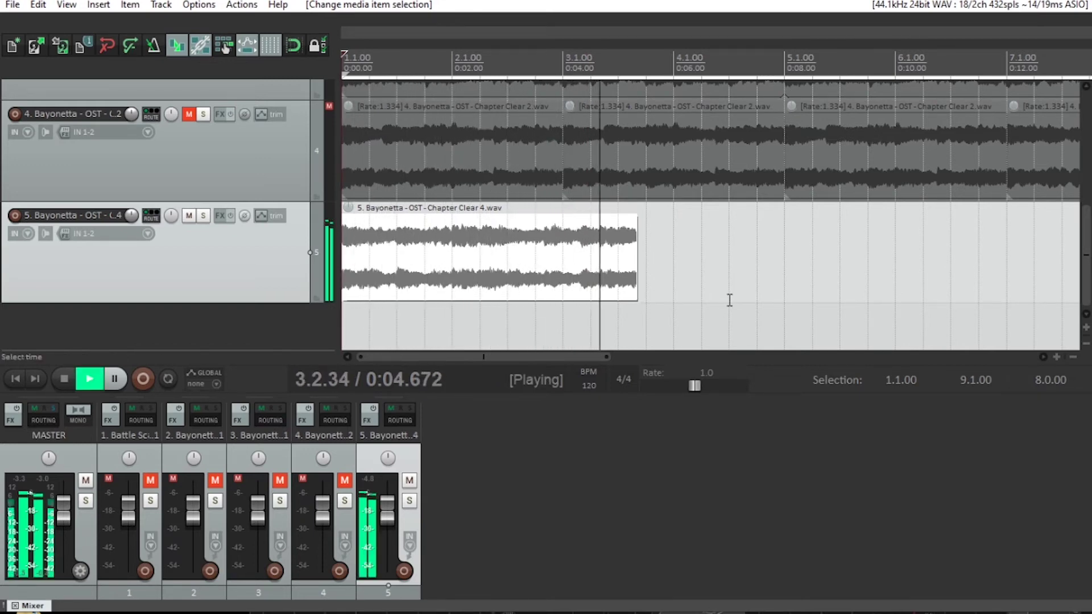
key("space")
Turn snapping back on and time-stretch the Chapter Clear 4 clip so that it ends exactly at 3.1.00.
left_click(567, 59)
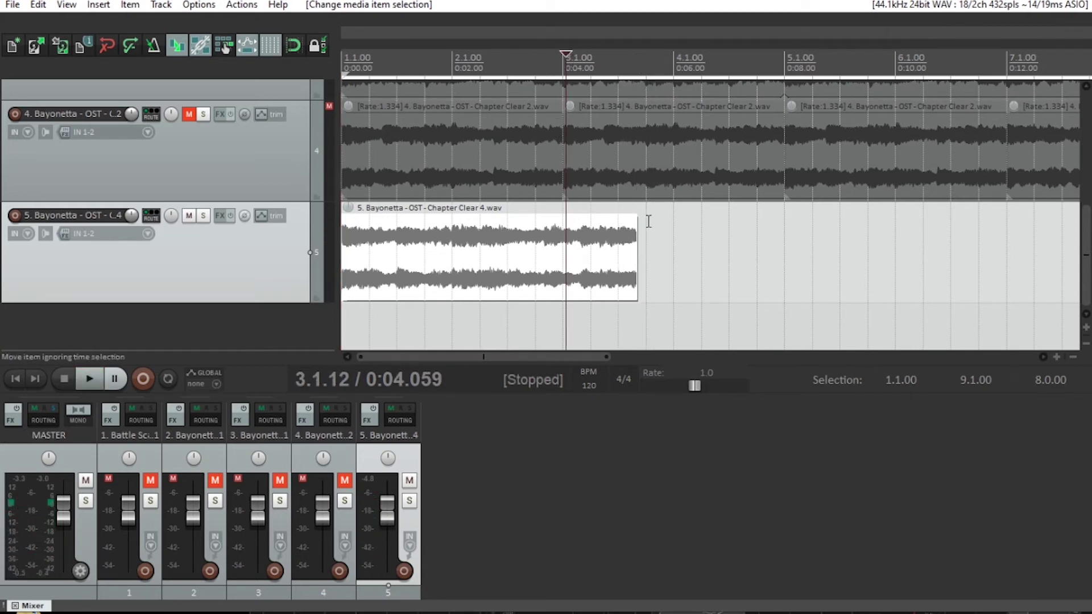
key("alt")
left_click_drag(637, 257, 562, 257)
left_click_drag(560, 257, 562, 256)
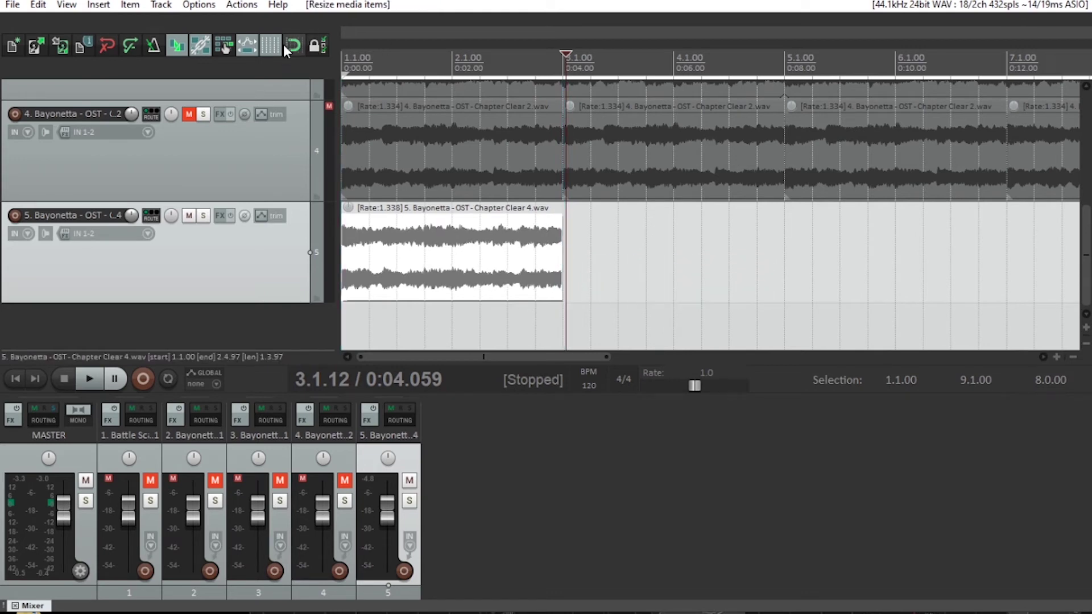
mouse_move(561, 259)
left_mouse_down()
mouse_move(592, 261)
mouse_move(575, 261)
left_mouse_up()
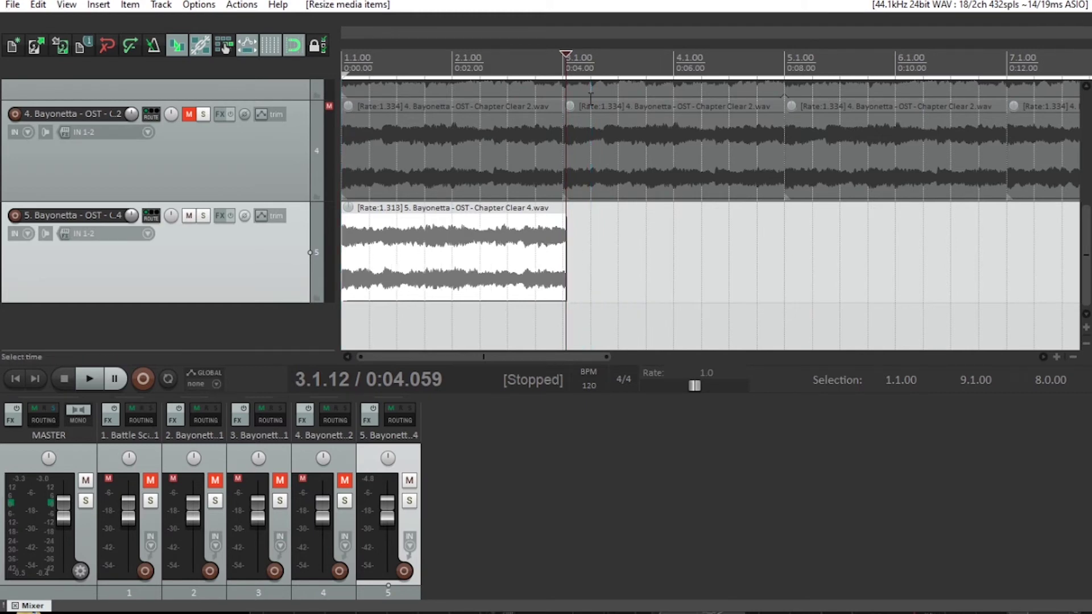
left_click(620, 56)
left_click_drag(571, 253, 563, 252)
left_click(562, 59)
Play the stretched clip from the start, set the time selection from 1.1.00 to 3.1.00, and audition it with repeat on.
key("Home")
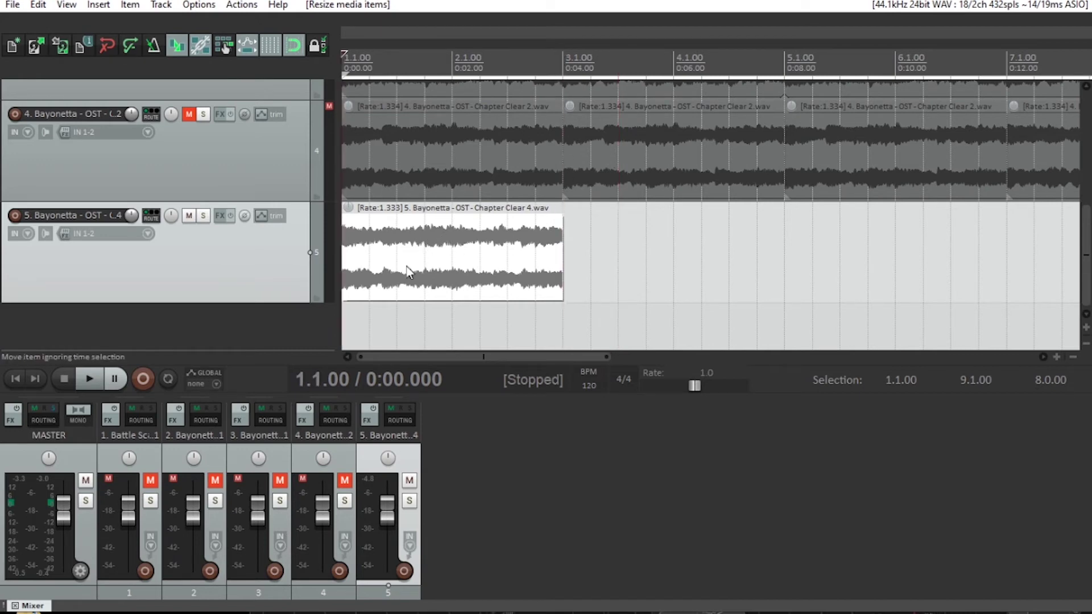
key("space")
key("space")
left_click_drag(563, 57, 344, 62)
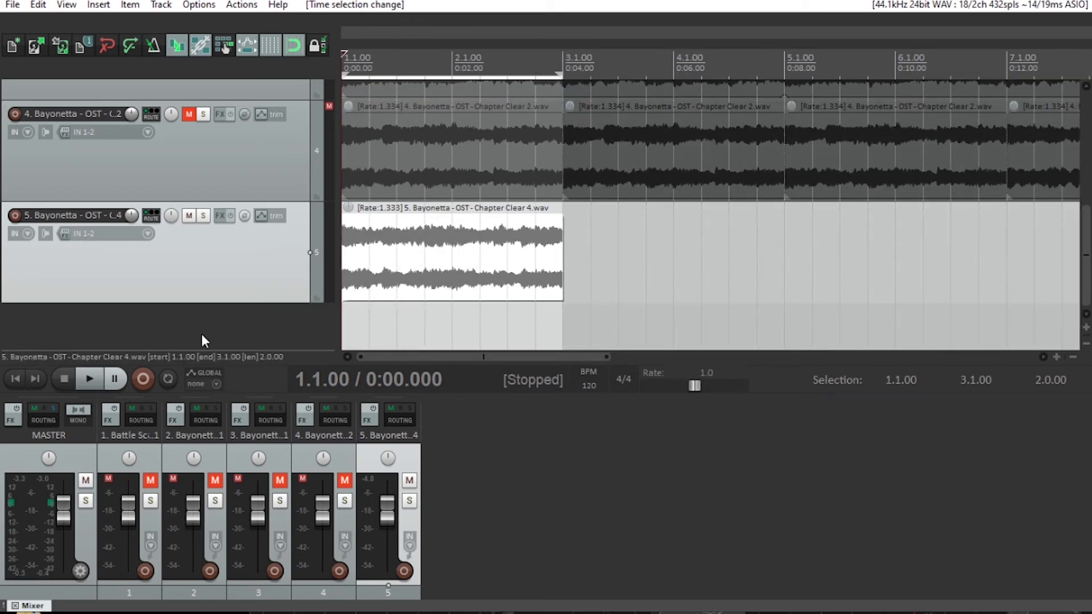
left_click(167, 378)
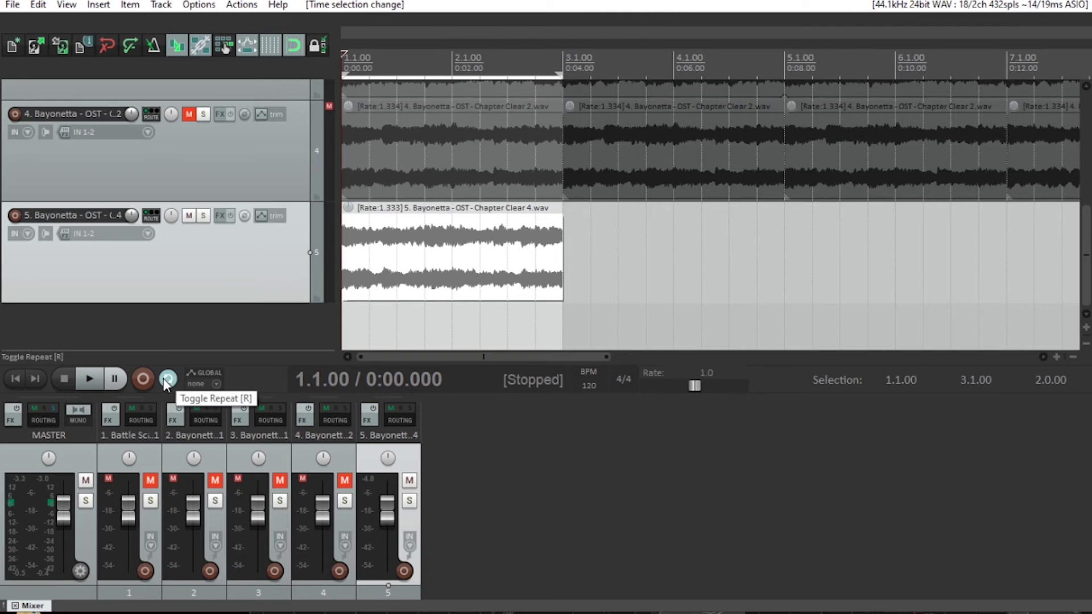
key("space")
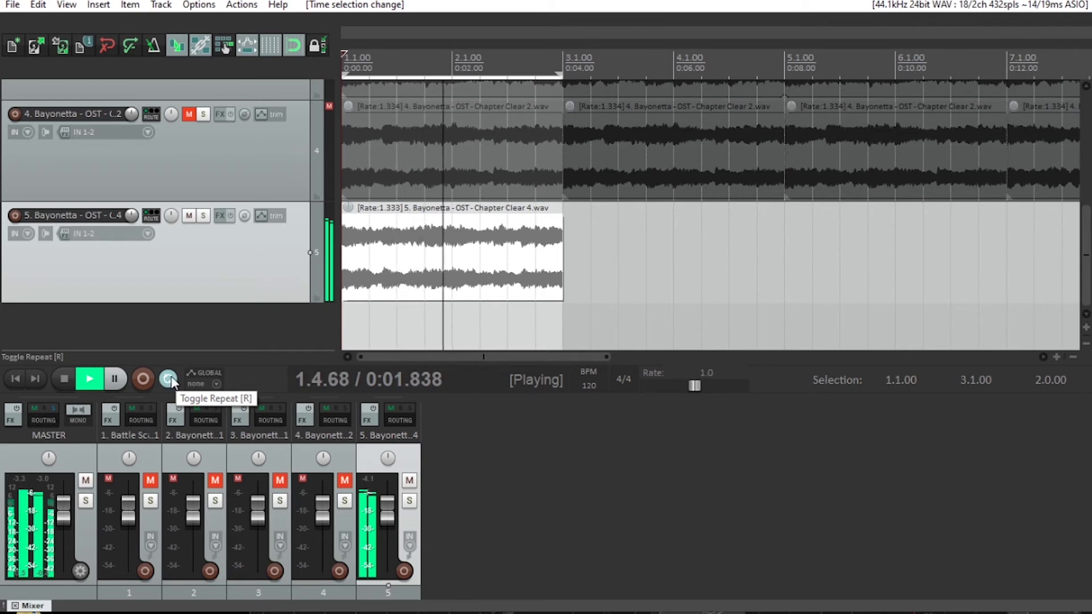
key("space")
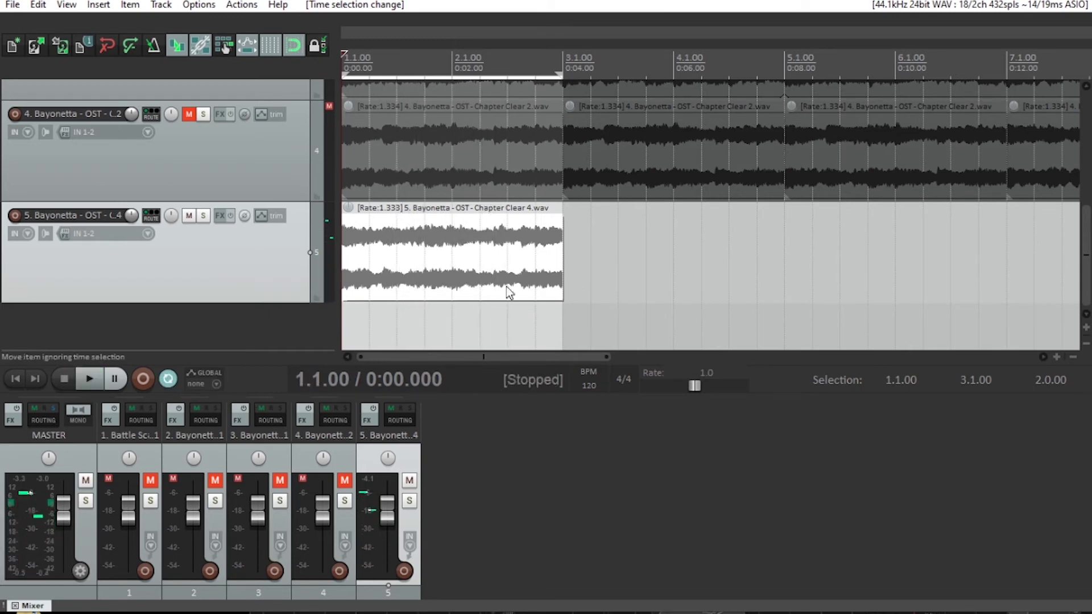
Glue the stretched Chapter Clear 4 clip on track 5 and undo the glue.
right_click(430, 265)
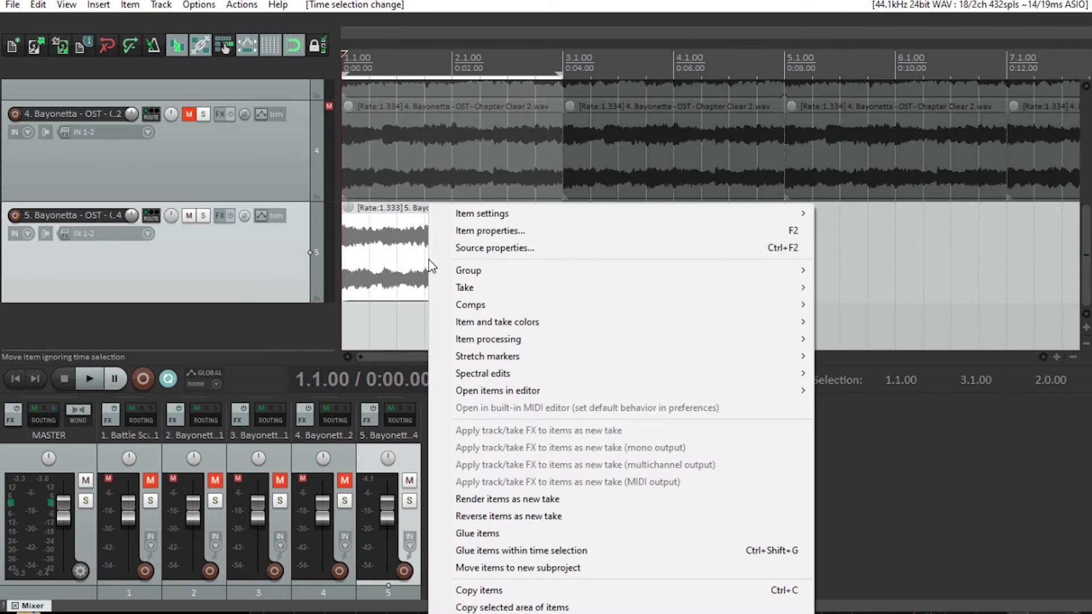
left_click(507, 535)
mouse_move(570, 267)
left_mouse_down()
mouse_move(1048, 272)
mouse_move(498, 255)
mouse_move(573, 255)
left_mouse_up()
key("ctrl+z")
key("ctrl+z")
key("ctrl+z")
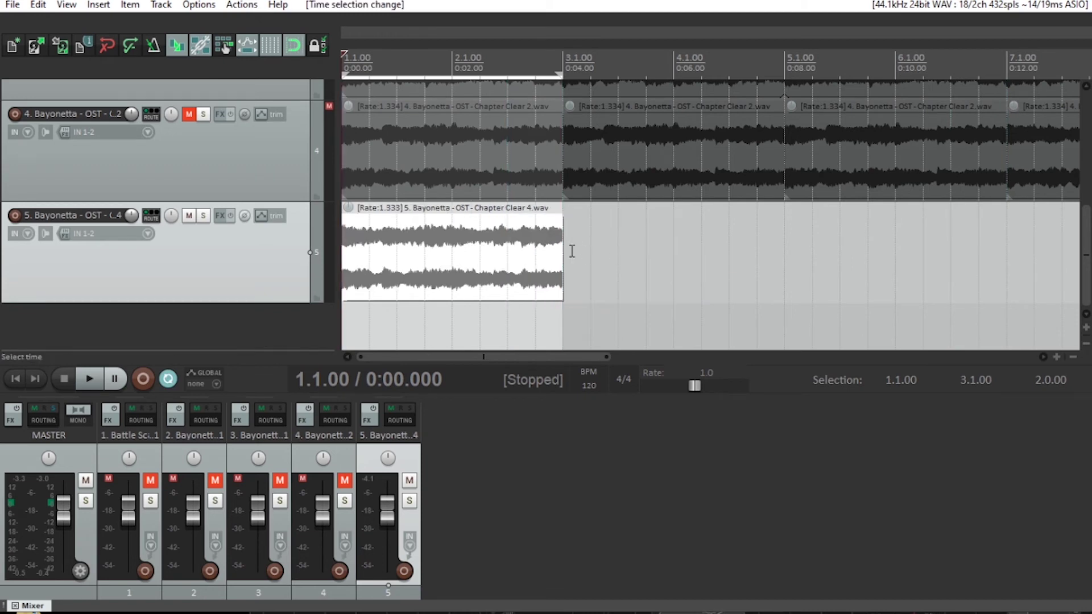
Extend the unglued Chapter Clear 4 clip to 6.3.00 to inspect the audio beyond its two bars, and undo the extension.
left_click_drag(561, 256, 642, 257)
left_click(536, 64)
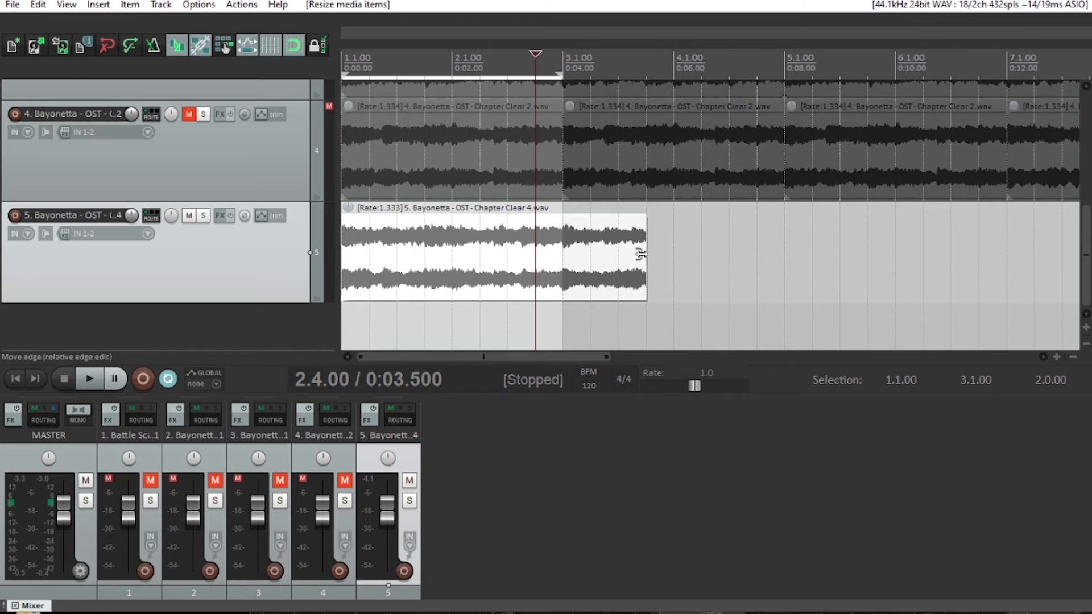
left_click_drag(642, 254, 950, 266)
left_click(583, 280)
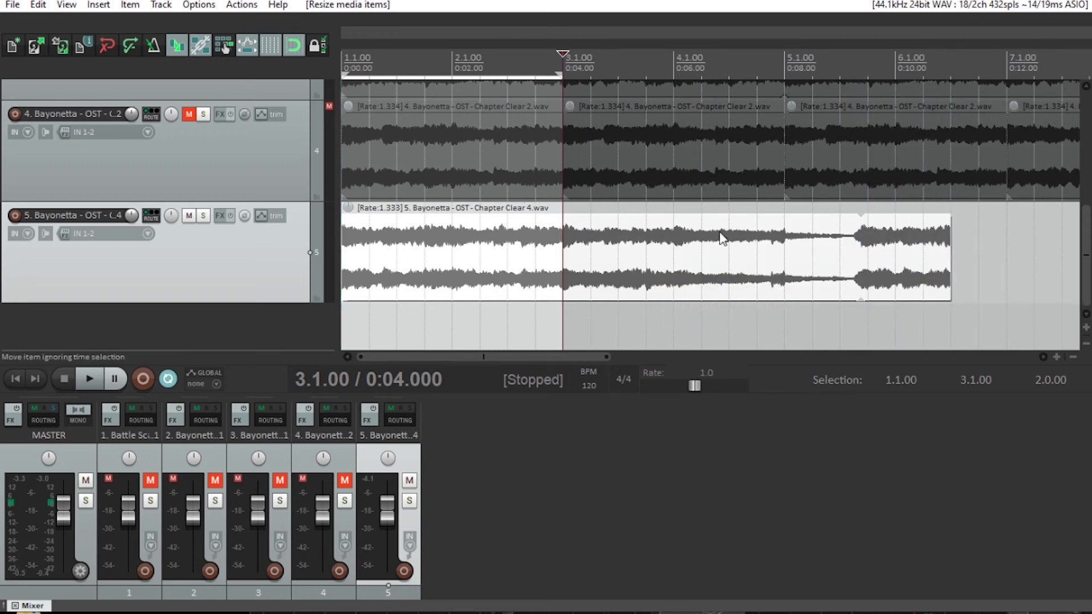
key("ctrl+z")
Glue the two-bar Chapter Clear 4 clip on track 5 and loop it out to eight bars, ending at 9.1.00.
key("Page_Up")
key("Page_Up")
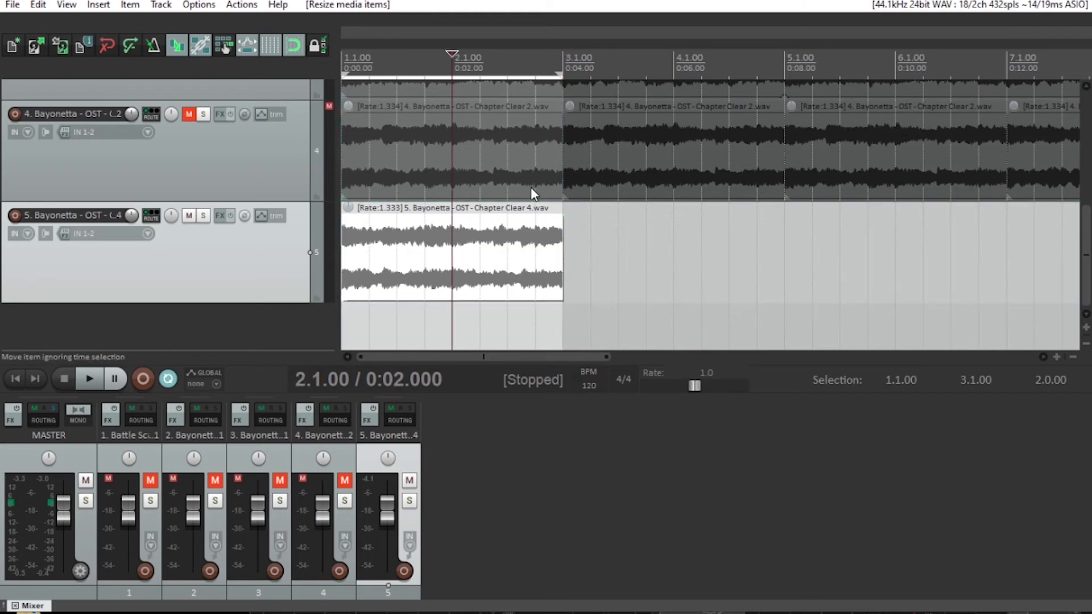
left_click(451, 244)
key("Page_Up")
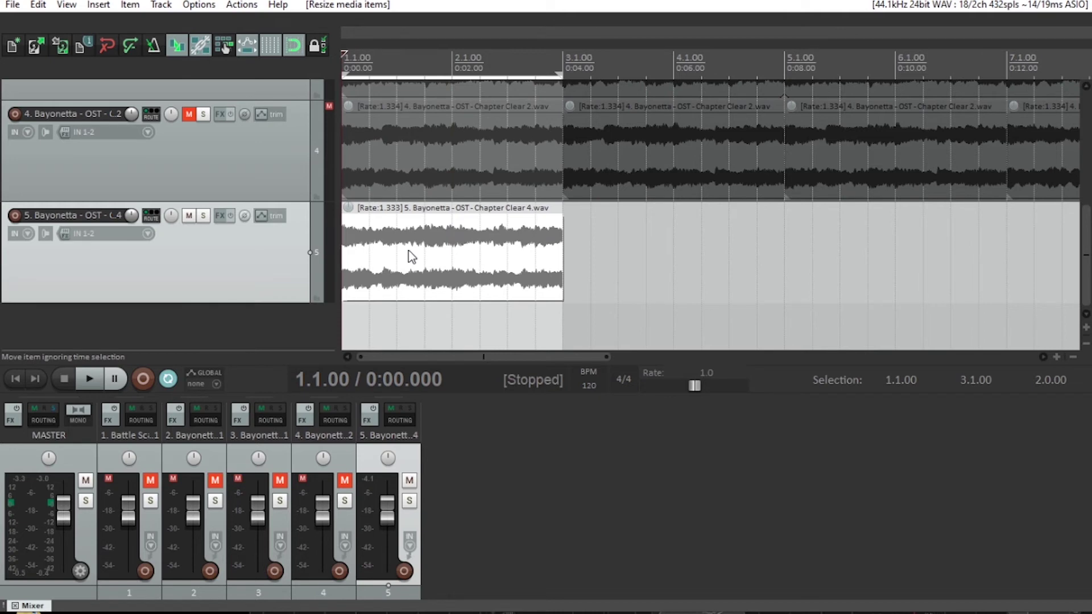
right_click(410, 257)
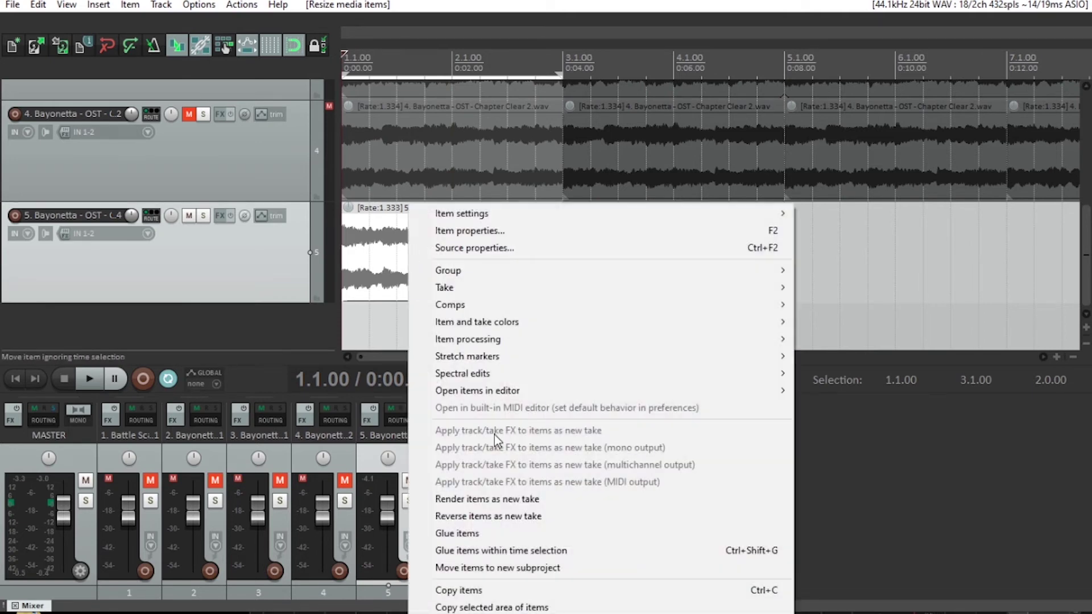
left_click(526, 541)
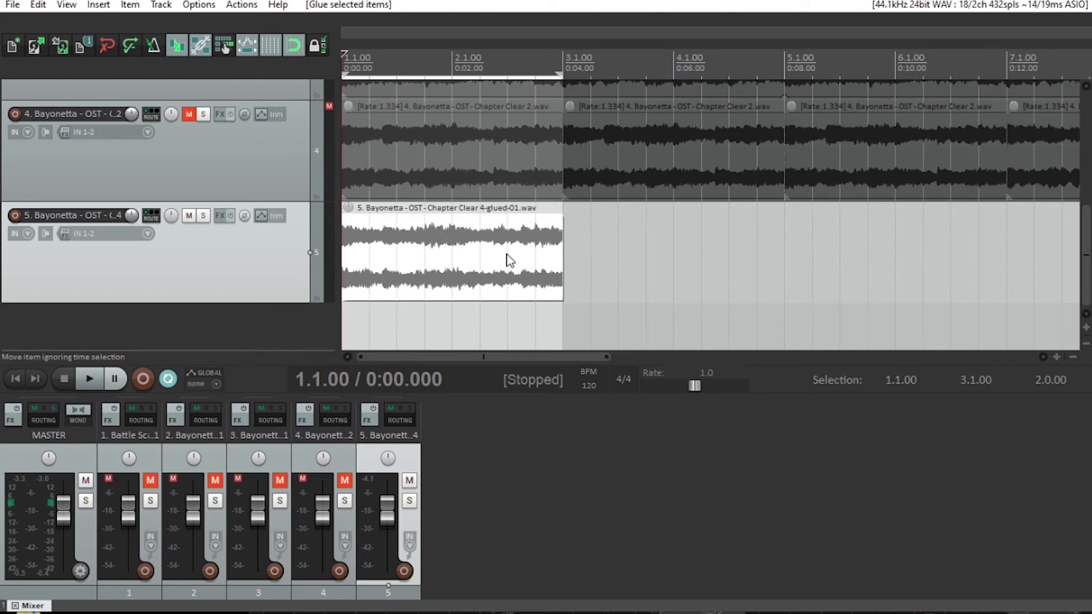
left_click_drag(562, 267, 1039, 264)
key("Home")
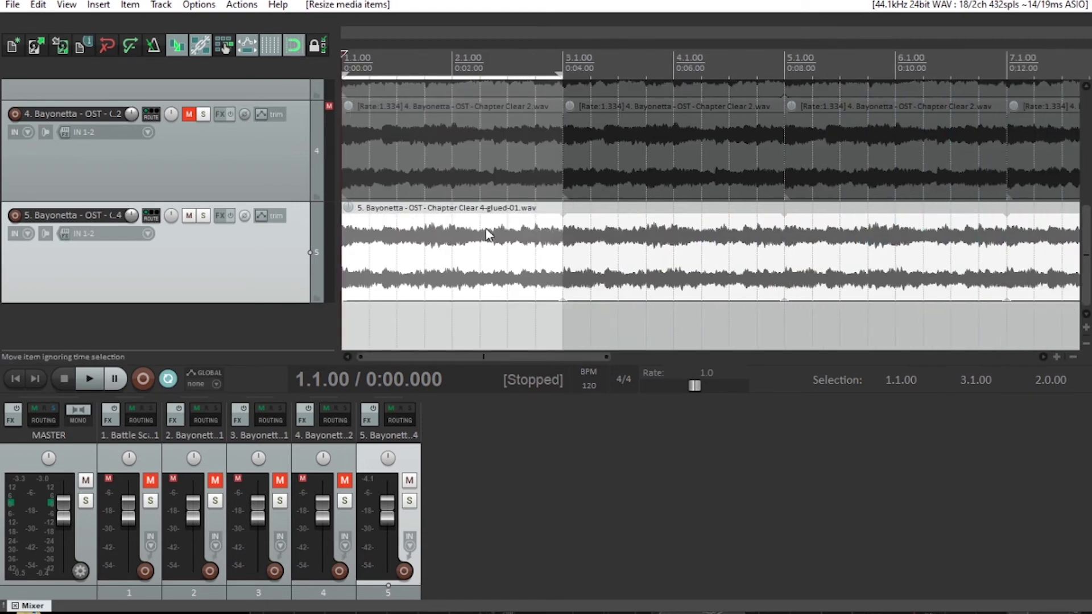
Turn off repeat and play the eight-bar Chapter Clear 4 loop from the project start.
left_click(168, 378)
key("space")
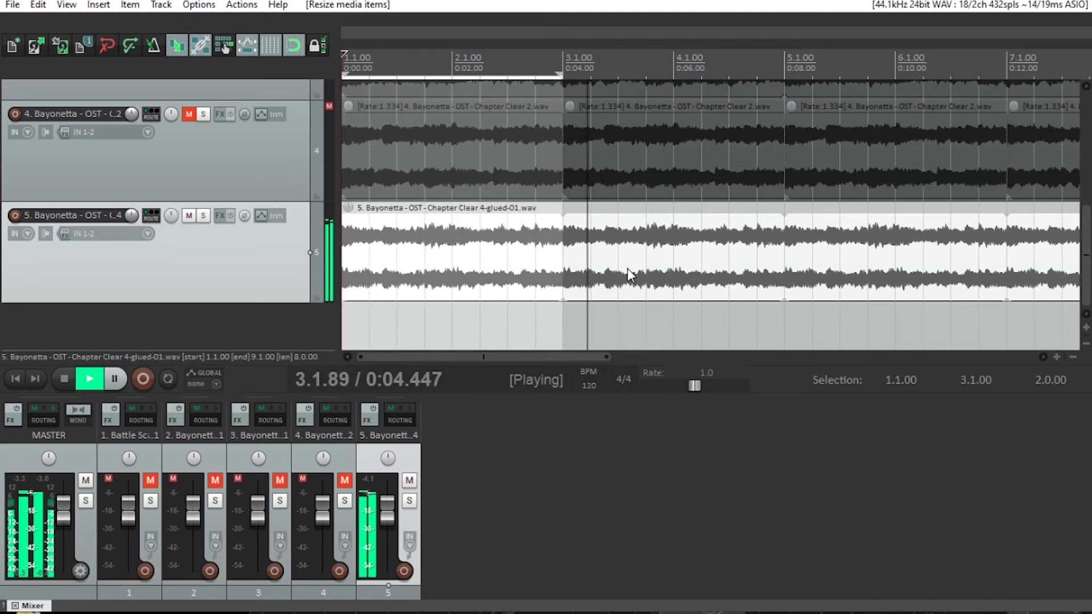
left_click(1086, 343)
left_click(1072, 357)
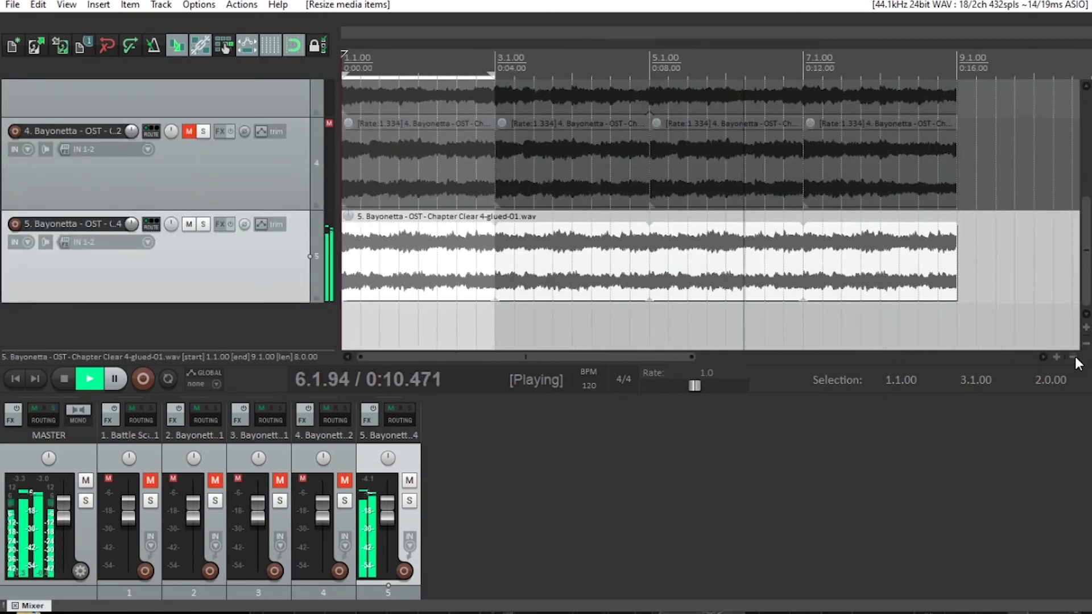
left_click(1073, 356)
left_click(1073, 357)
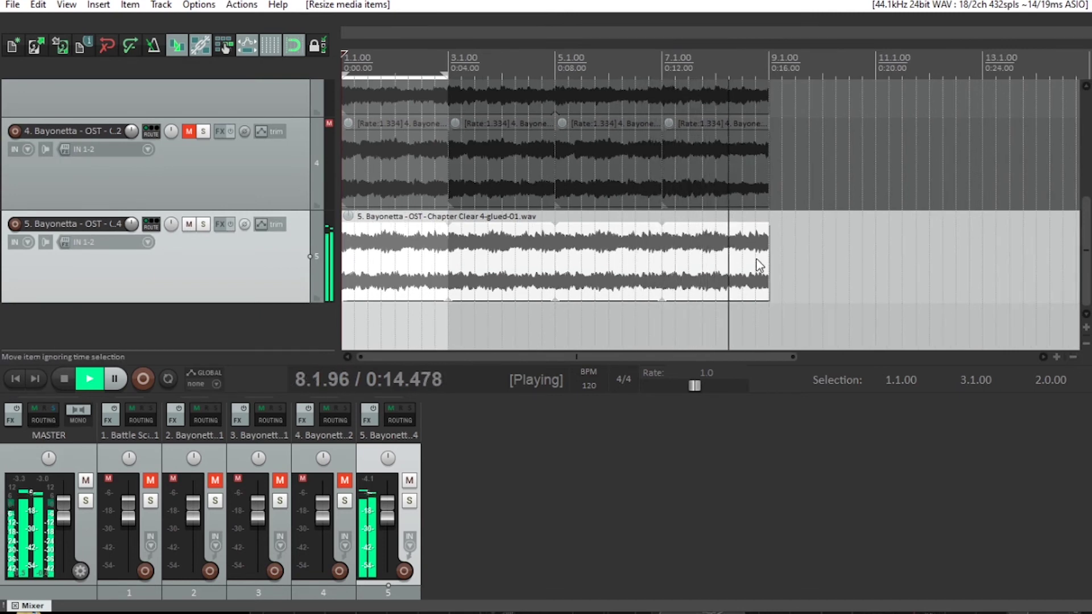
key("space")
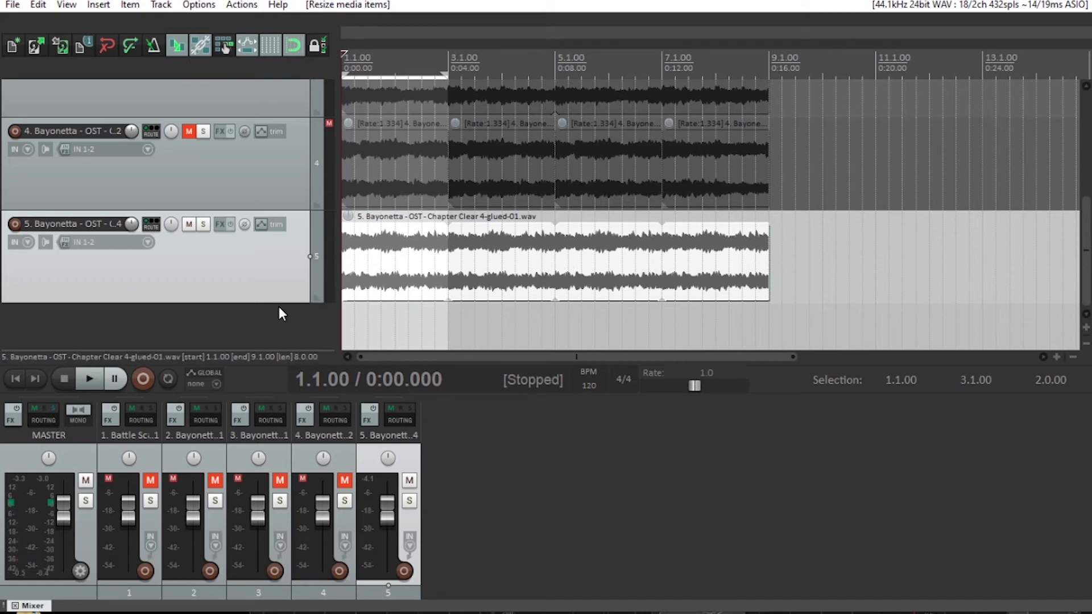
Add an empty track 6 below the Chapter Clear 4 track and mute track 5.
scroll(278, 308, "down", 5)
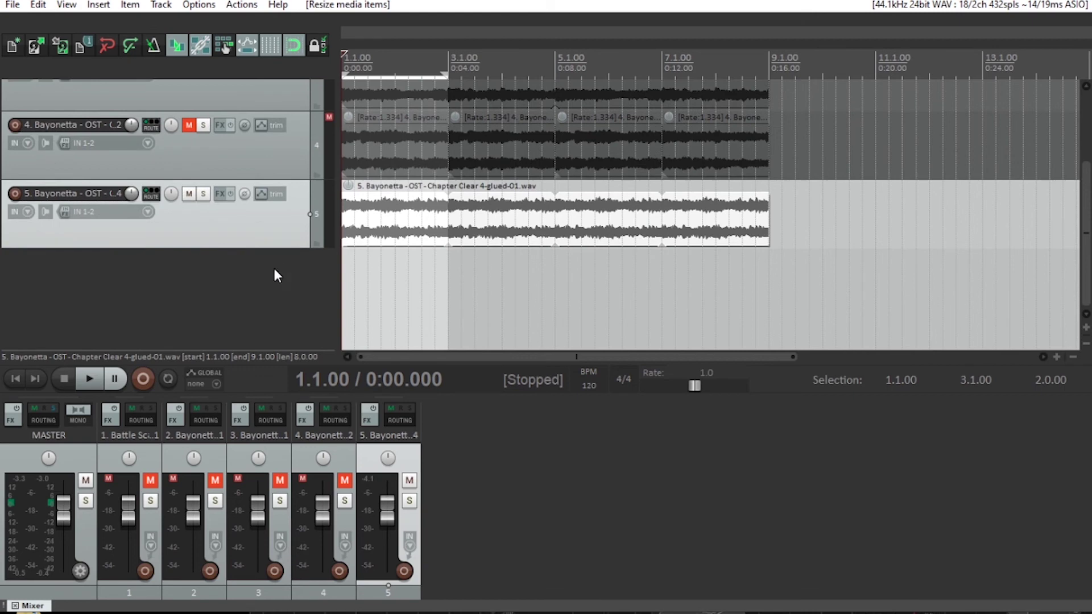
double_click(186, 296)
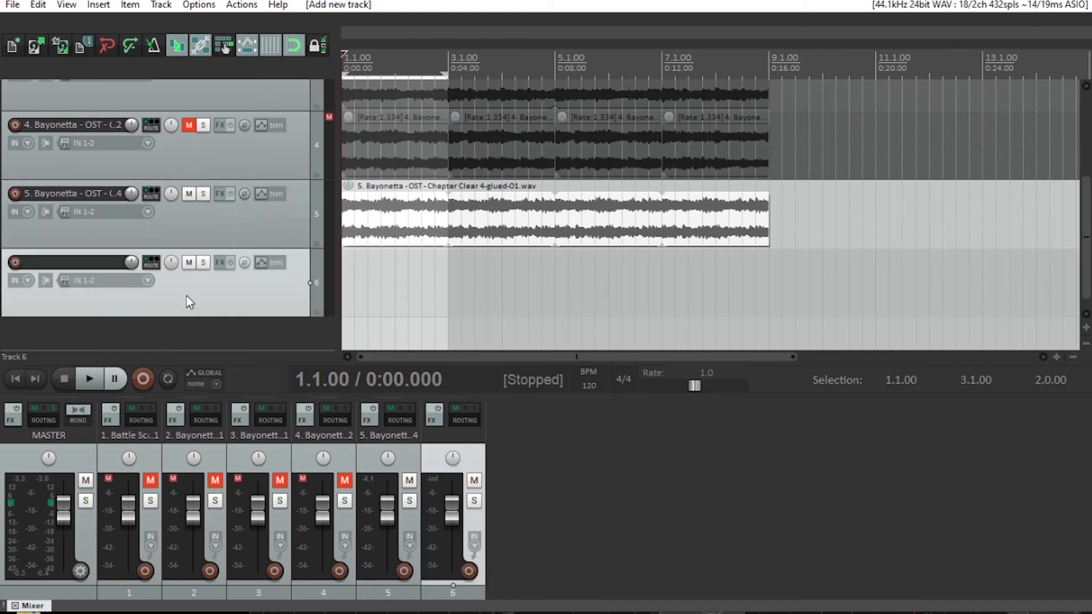
left_click(189, 195)
left_click(99, 4)
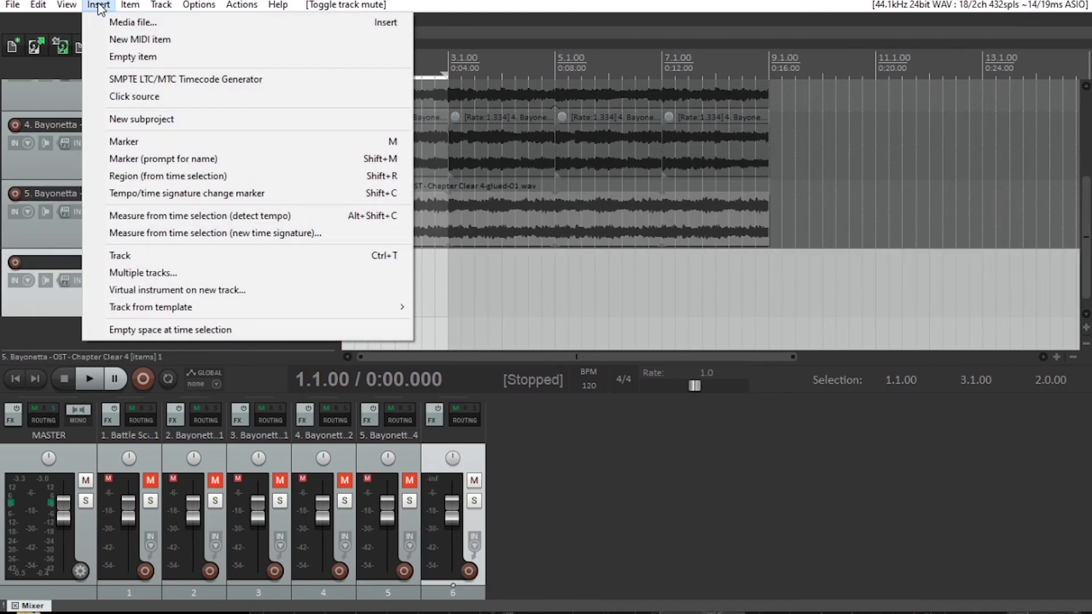
left_click(112, 17)
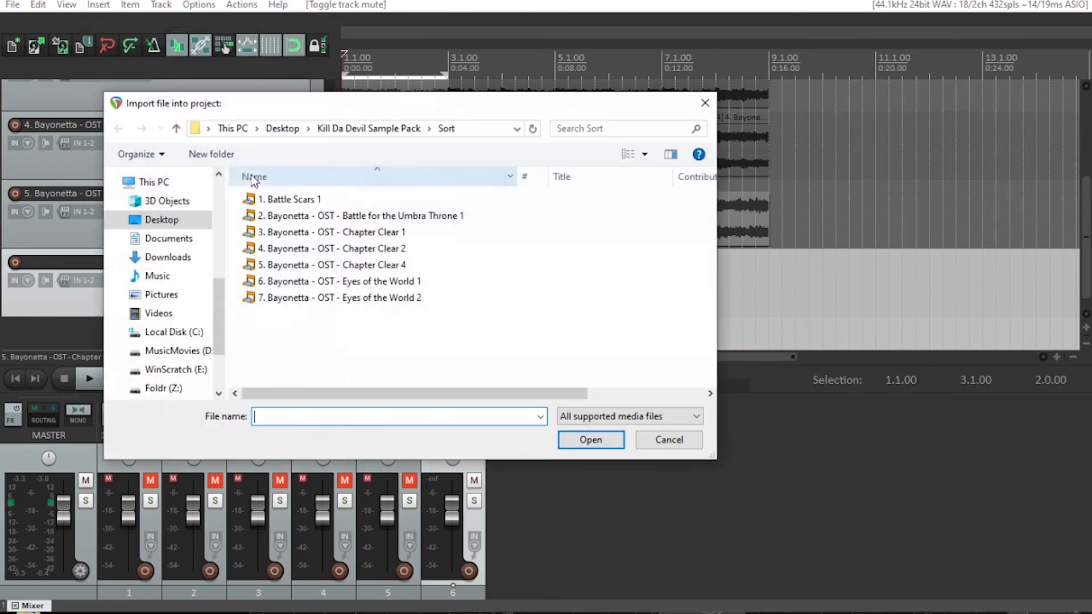
double_click(319, 282)
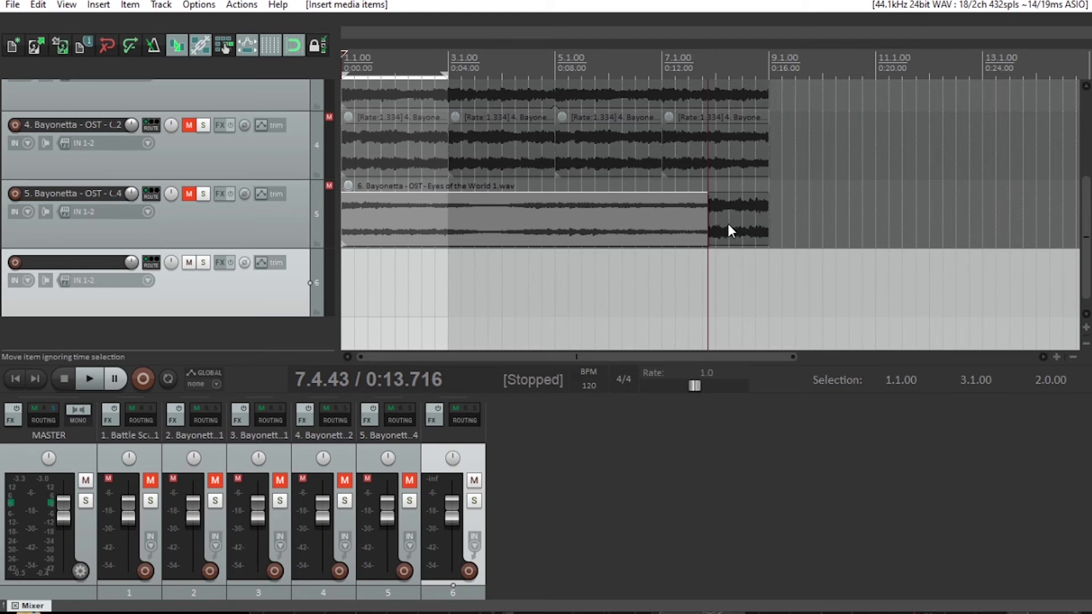
key("ctrl+z")
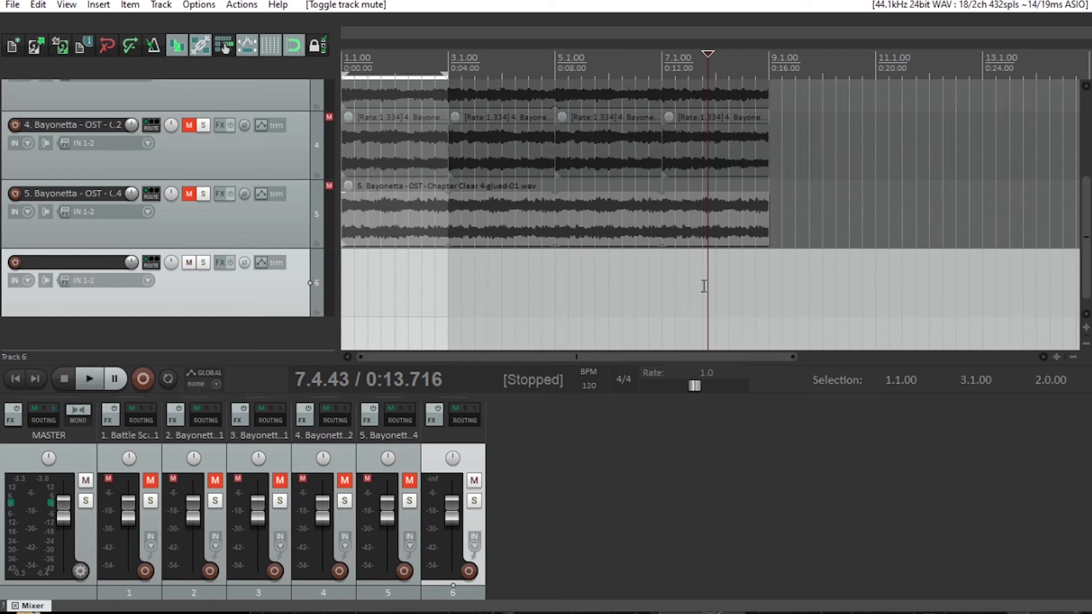
Import 6. Bayonetta - OST - Eyes of the World 1 onto track 6 at the project start.
key("Home")
left_click(362, 299)
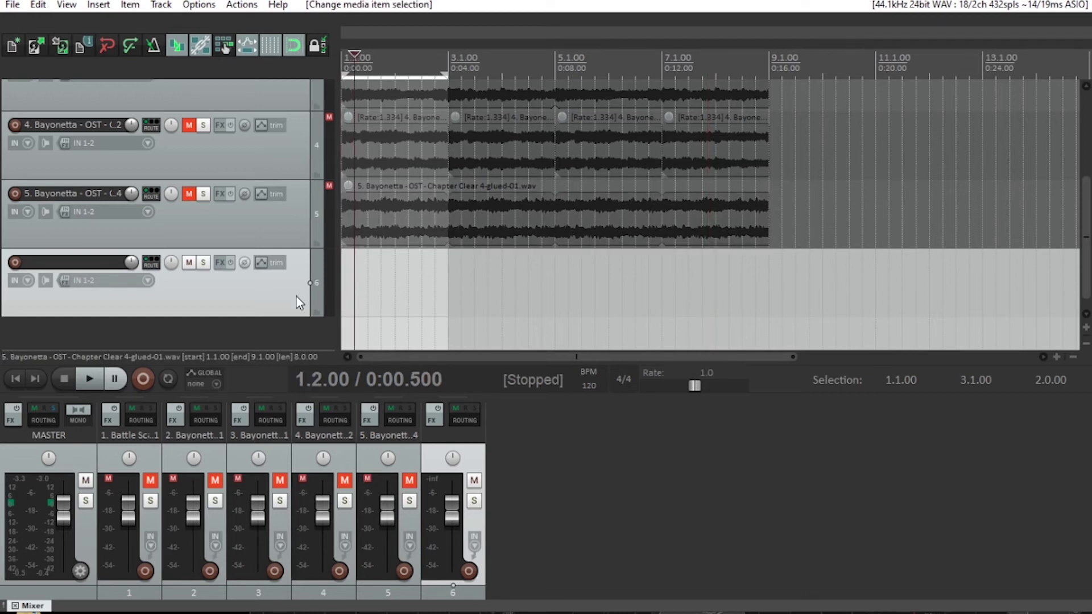
key("Home")
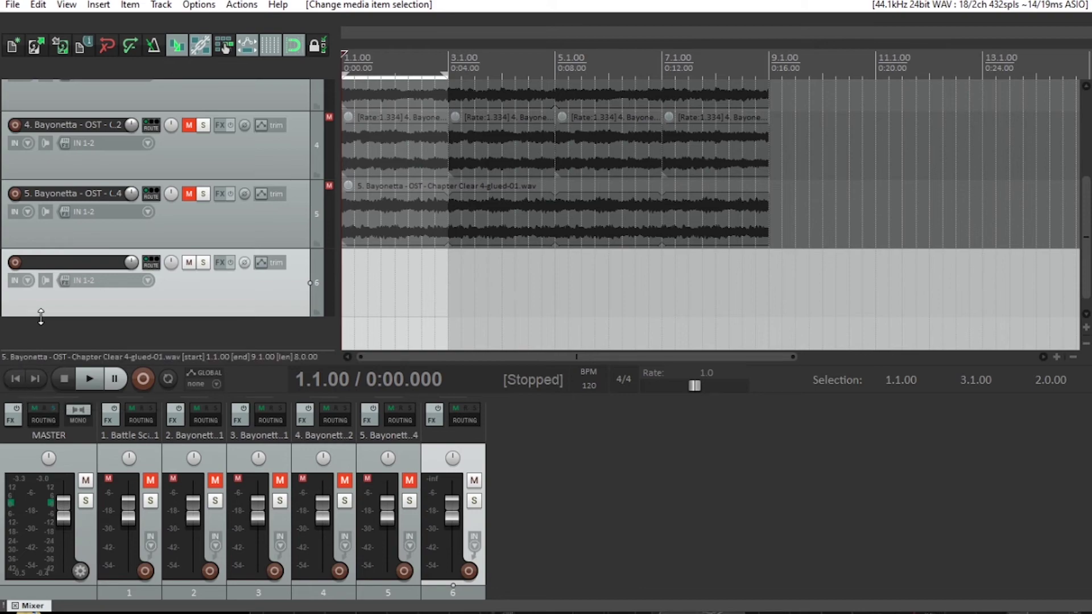
left_click(100, 8)
left_click(108, 20)
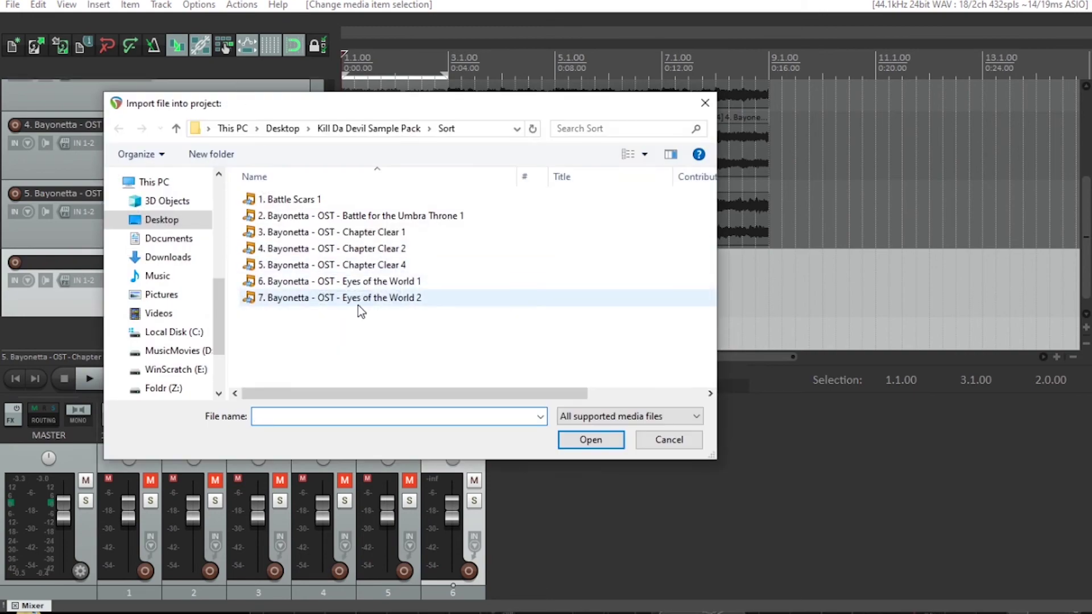
double_click(316, 281)
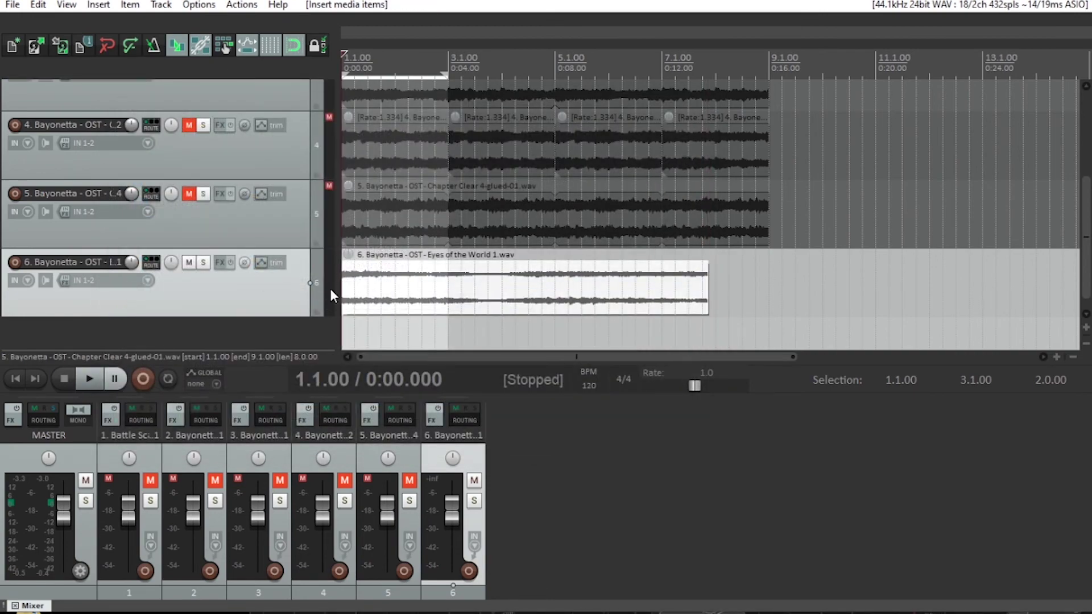
Play the Eyes of the World 1 clip on track 6 several times from the project start to judge its rhythm and length.
key("space")
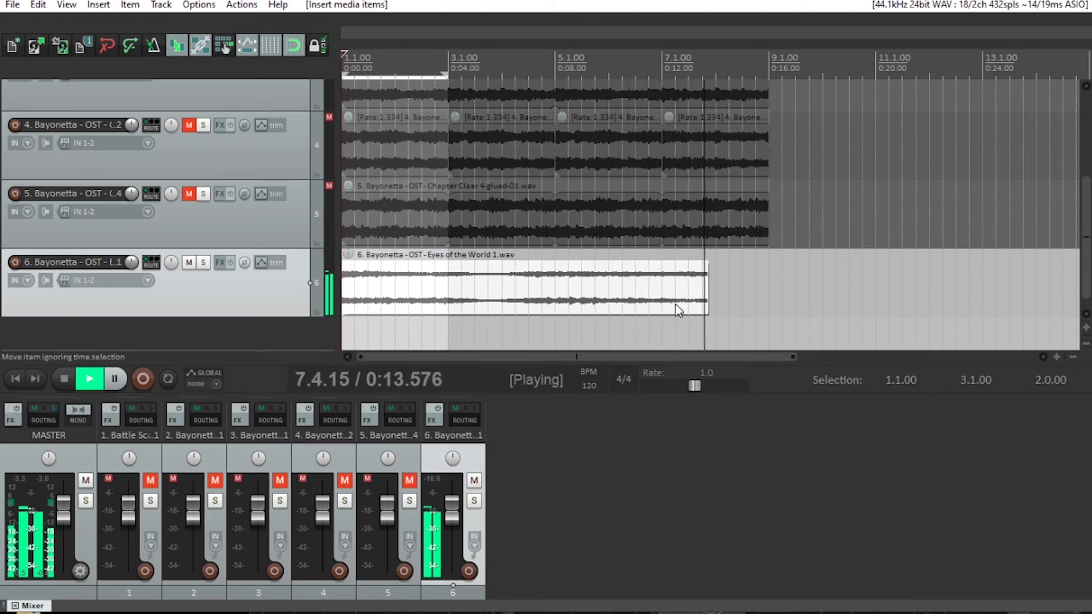
key("space")
key("space")
key("space")
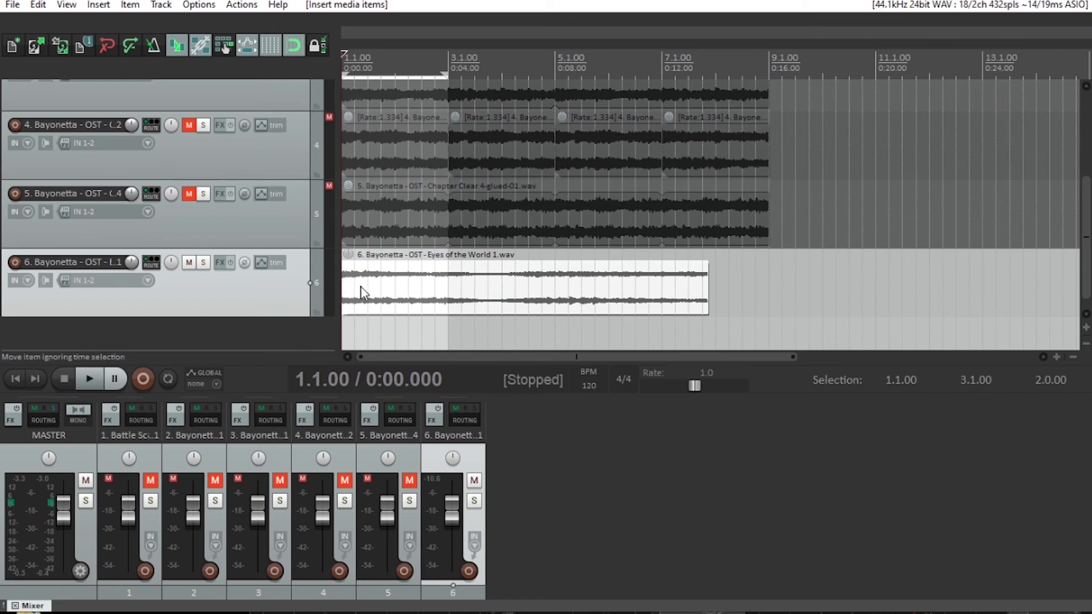
key("space")
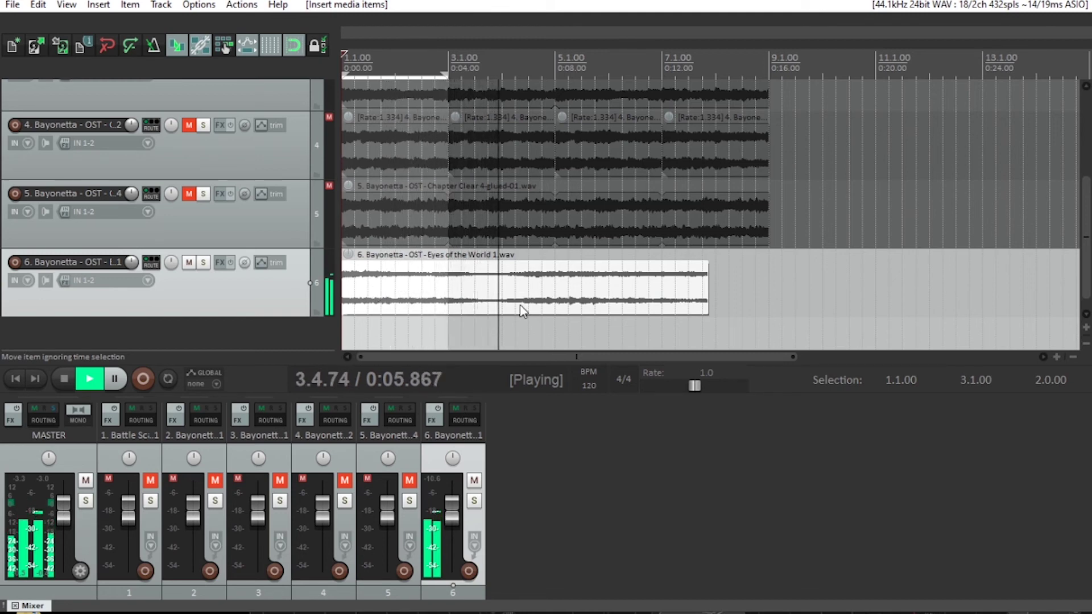
key("space")
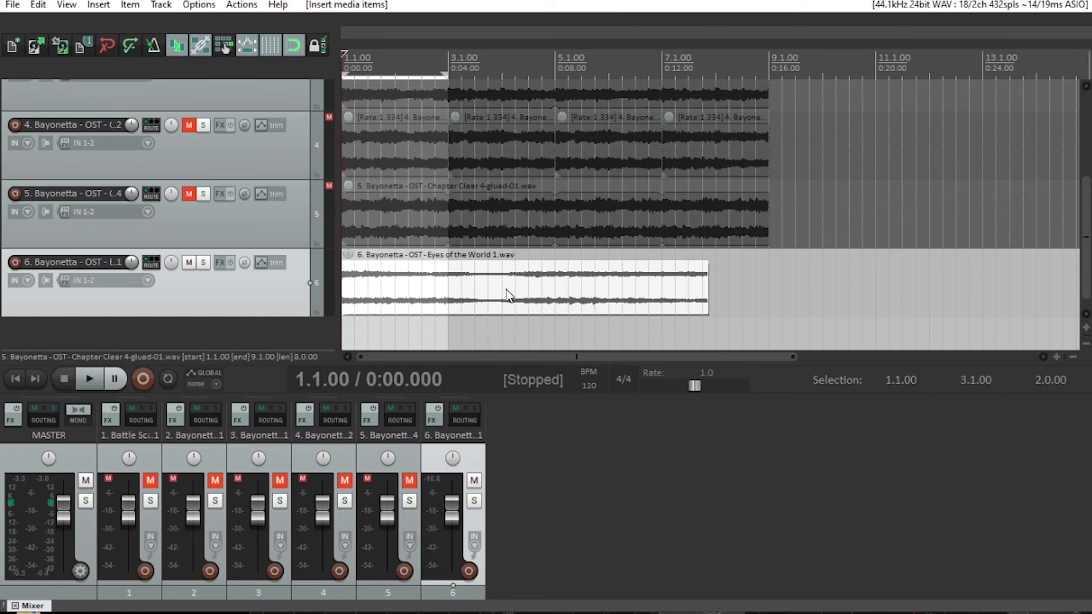
key("space")
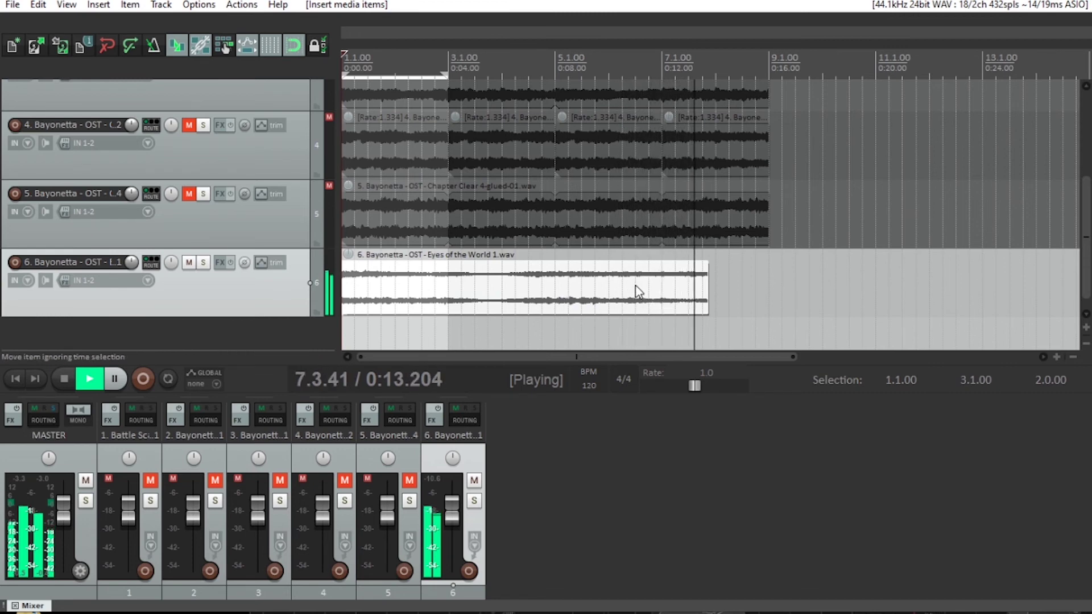
key("space")
Time-stretch the Eyes of the World 1 clip to four bars, ending at 5.1.00, and play it.
left_click_drag(705, 294, 556, 290)
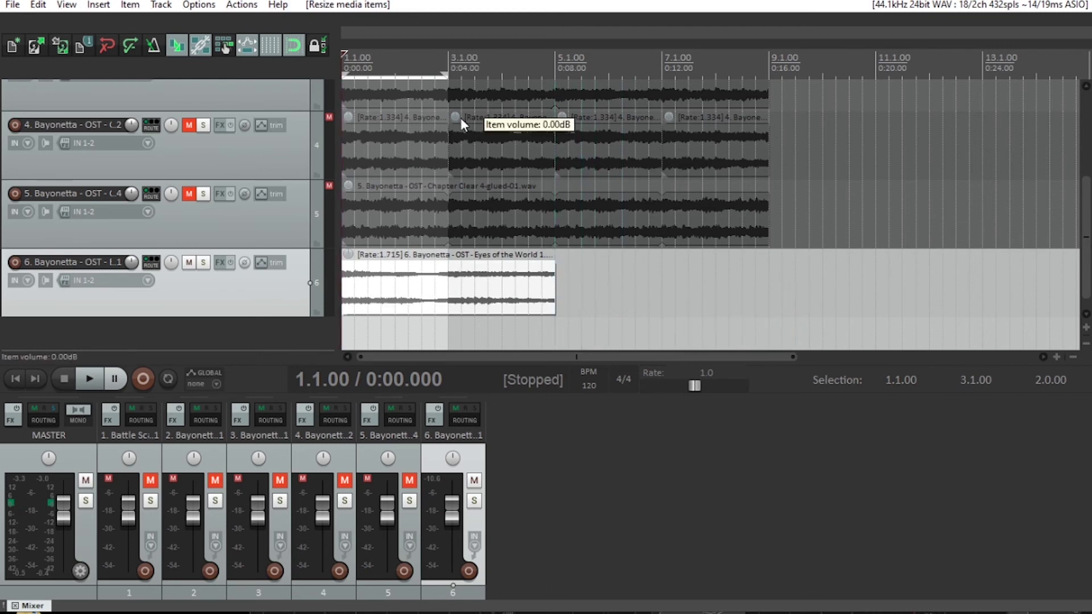
key("space")
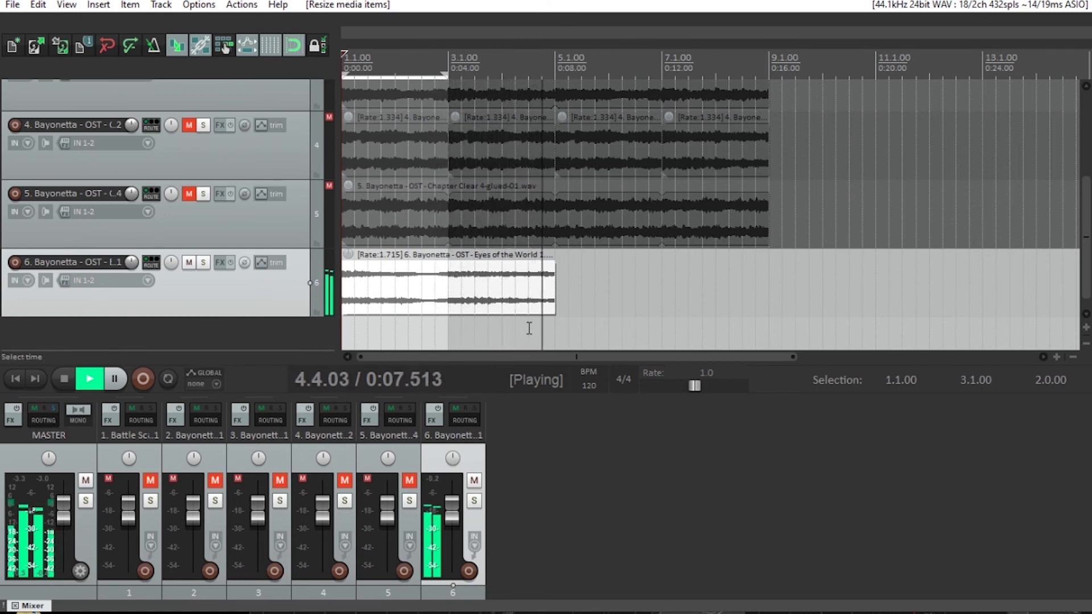
key("space")
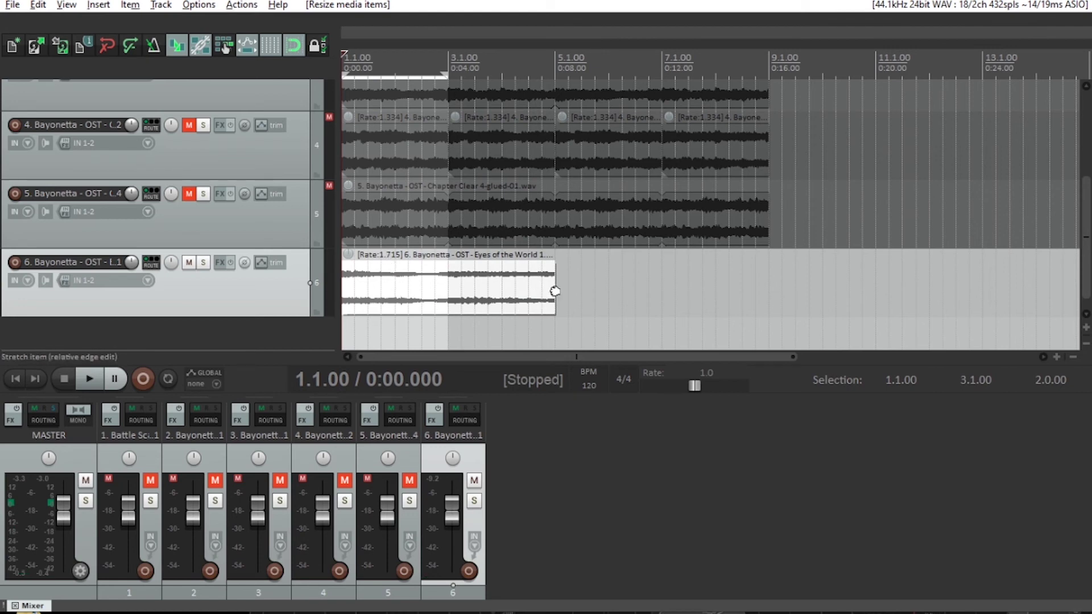
Try stretching the Eyes of the World 1 clip to eight bars, play it, and undo the stretch.
left_click_drag(555, 291, 775, 307)
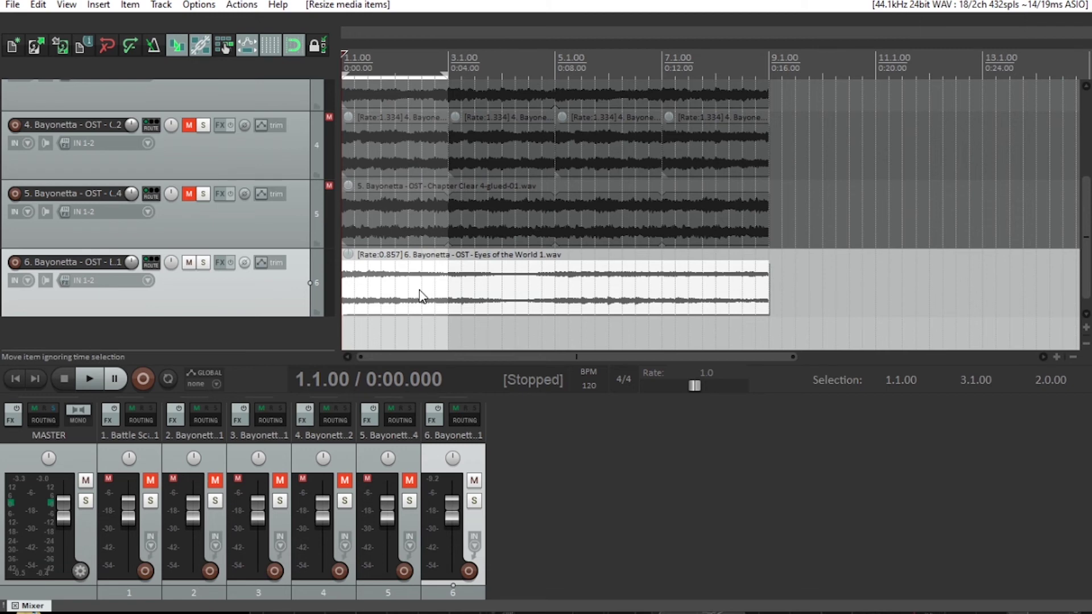
key("space")
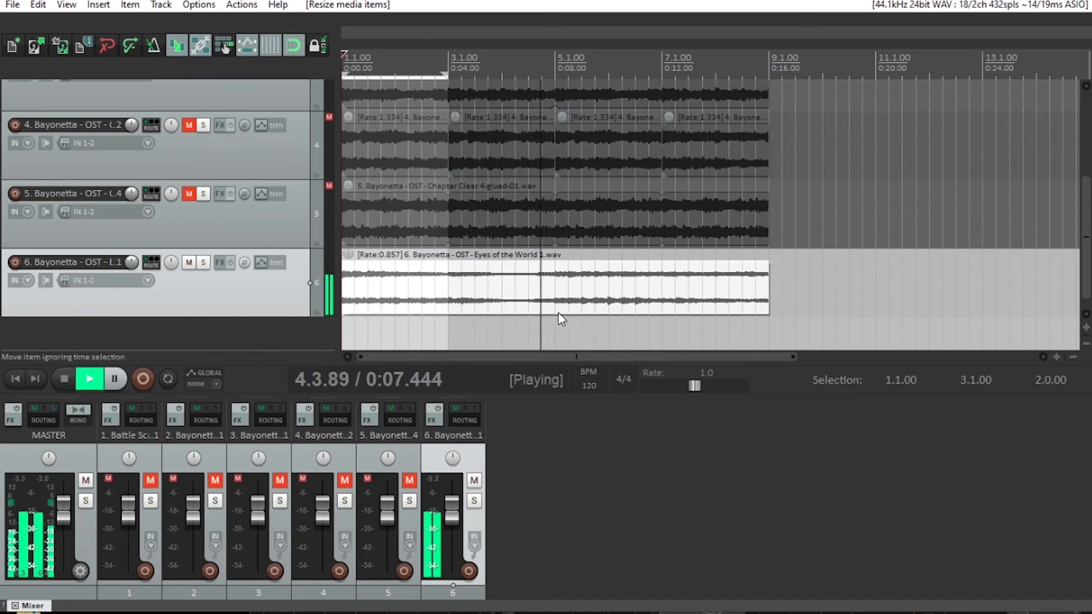
key("space")
key("ctrl+z")
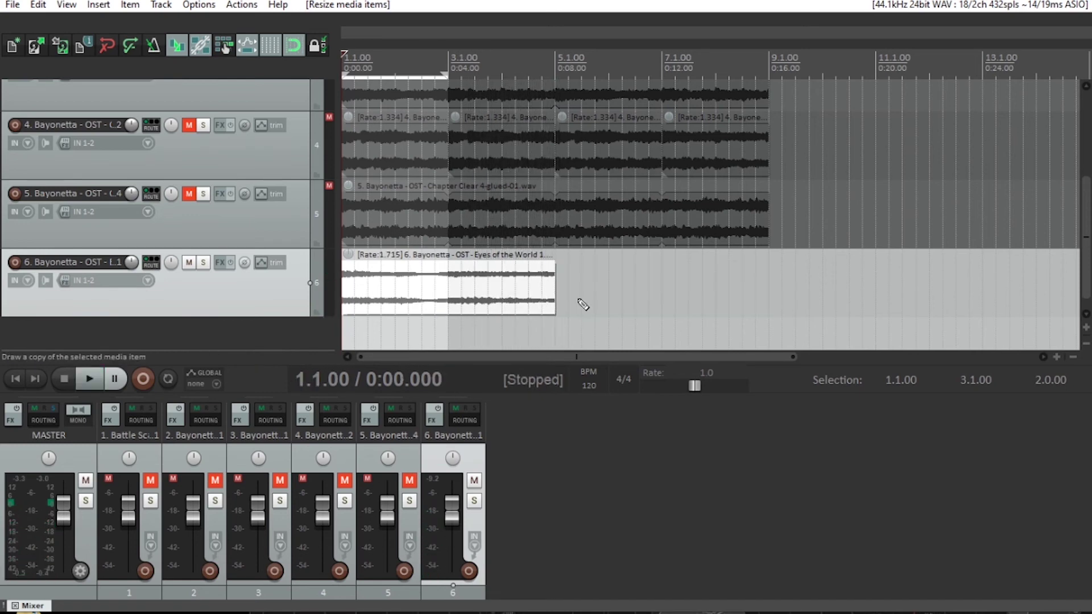
Loop the four-bar Eyes of the World 1 clip out to eight bars, ending at 9.1.00.
left_click(381, 283)
left_click(503, 293)
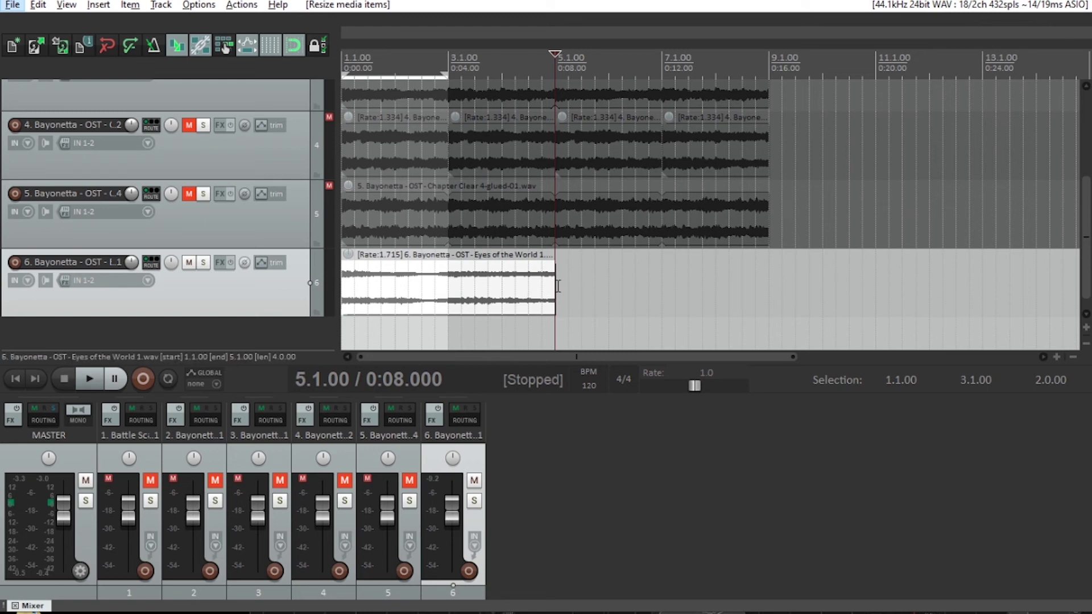
left_click(558, 287)
left_click(554, 287)
left_click_drag(554, 287, 769, 287)
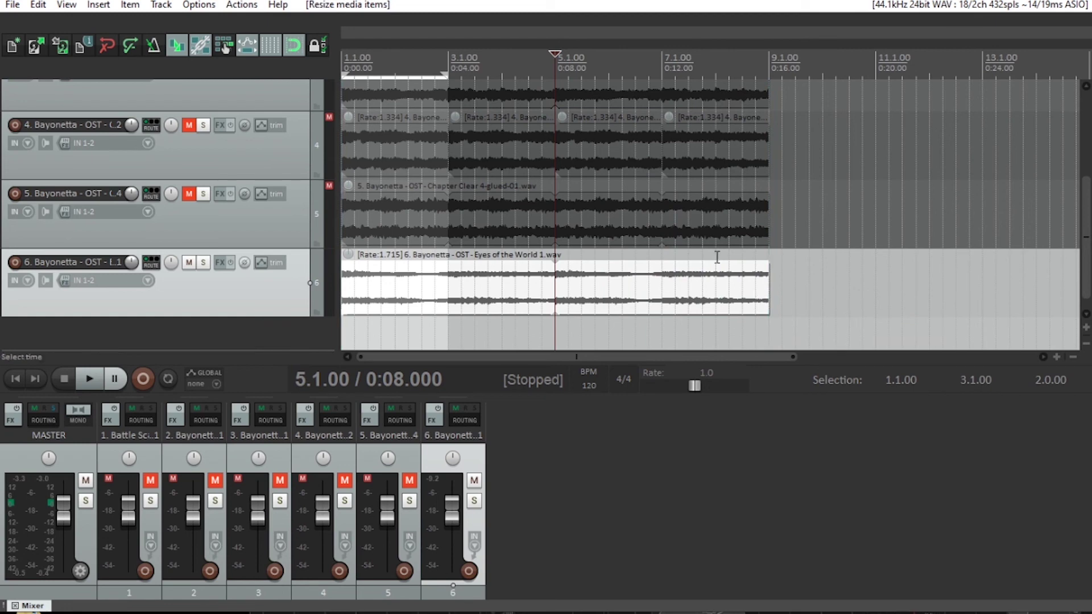
Play the looped Eyes of the World 1 clip from the project start past its loop point.
key("Home")
key("space")
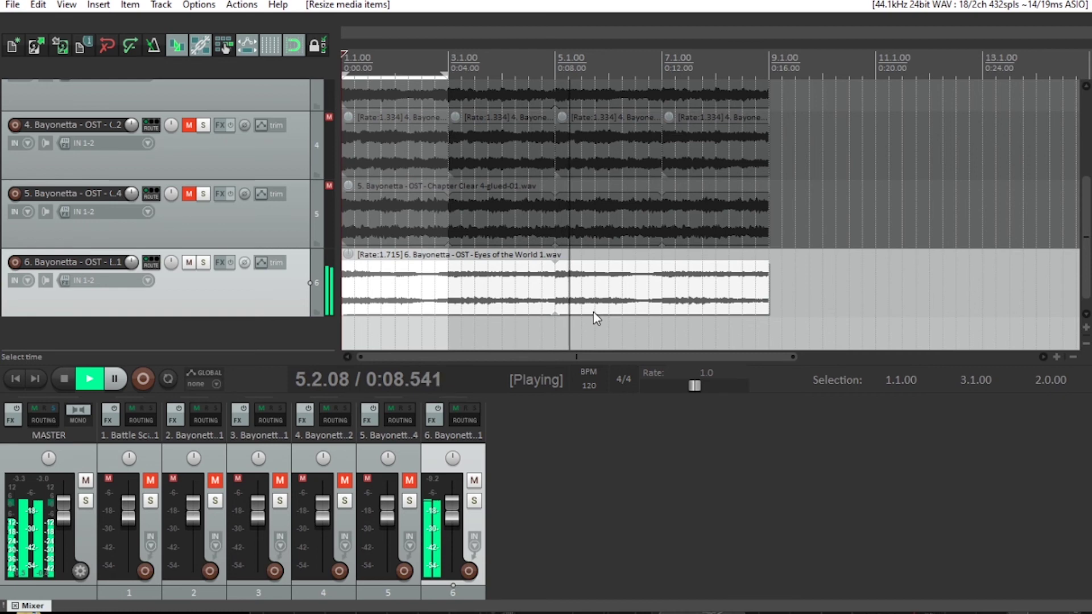
key("space")
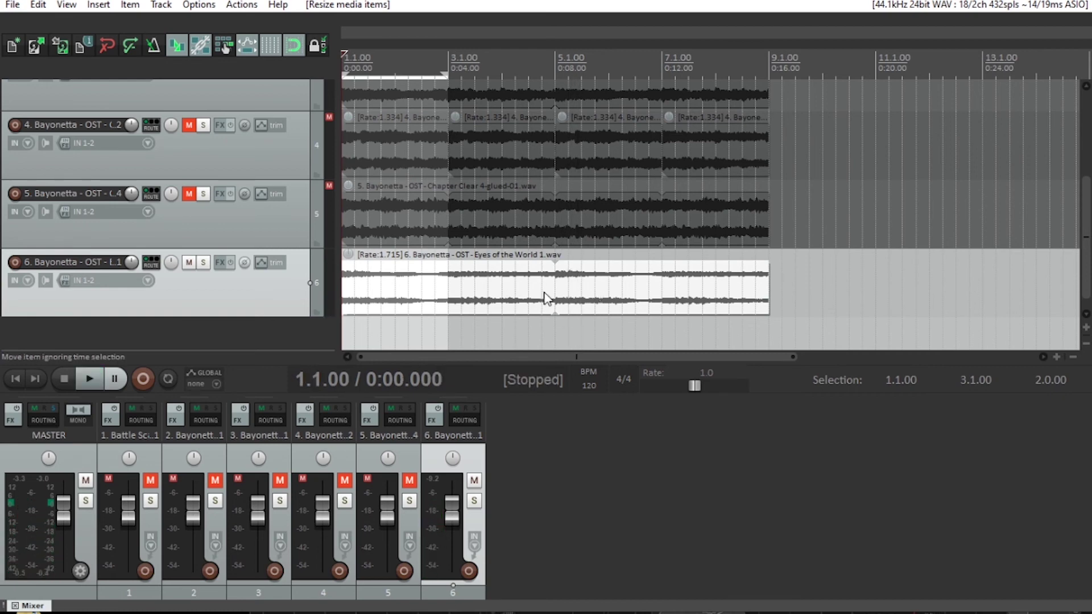
Add an empty track 7 below the Eyes of the World 1 track, select it, and return the edit cursor to the project start.
double_click(177, 333)
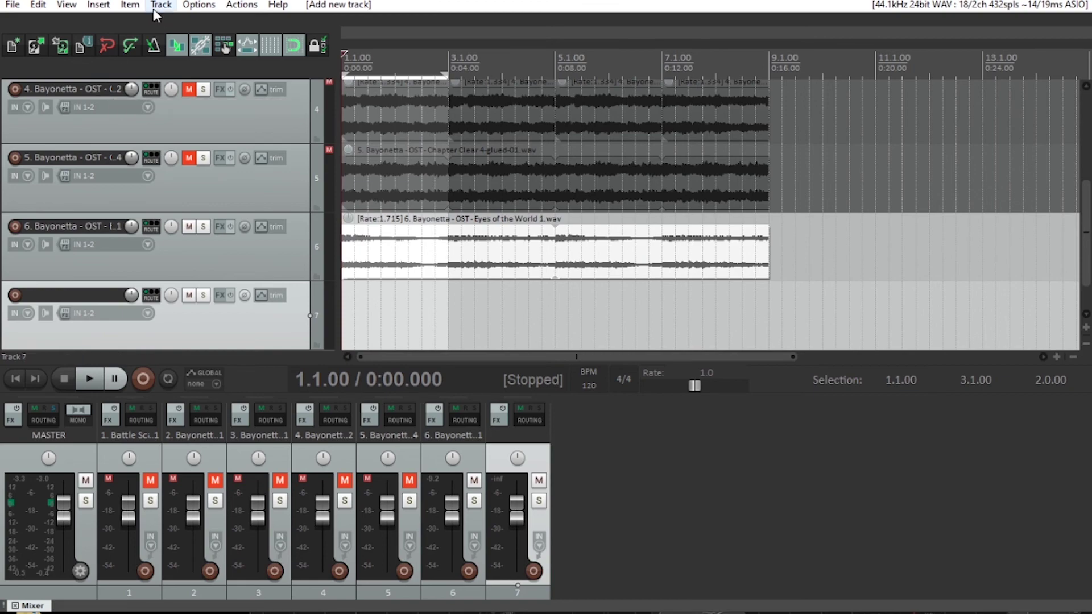
left_click(98, 5)
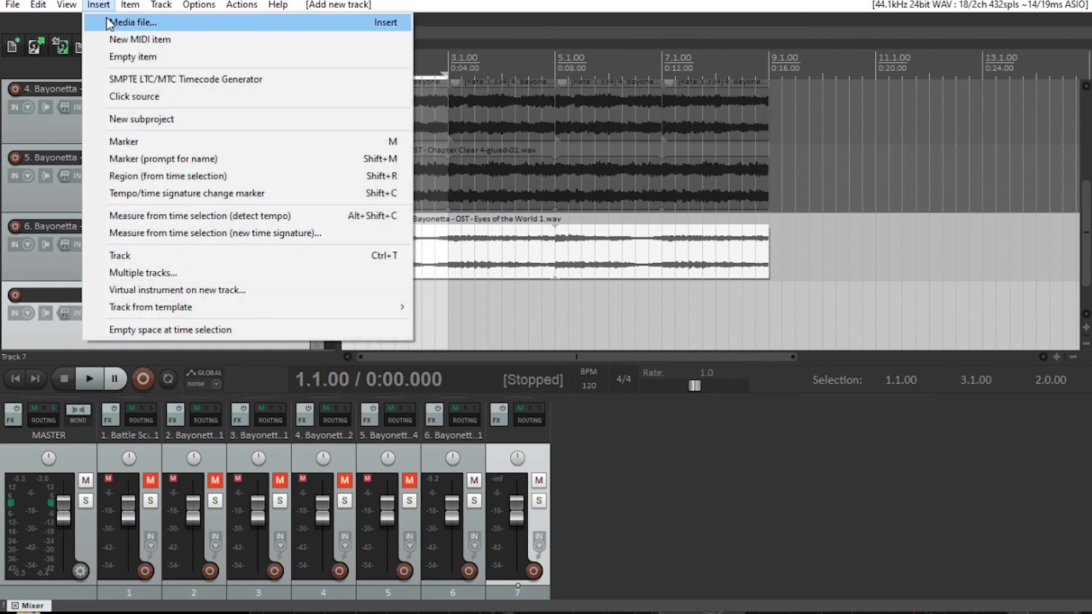
left_click(129, 5)
left_click(460, 254)
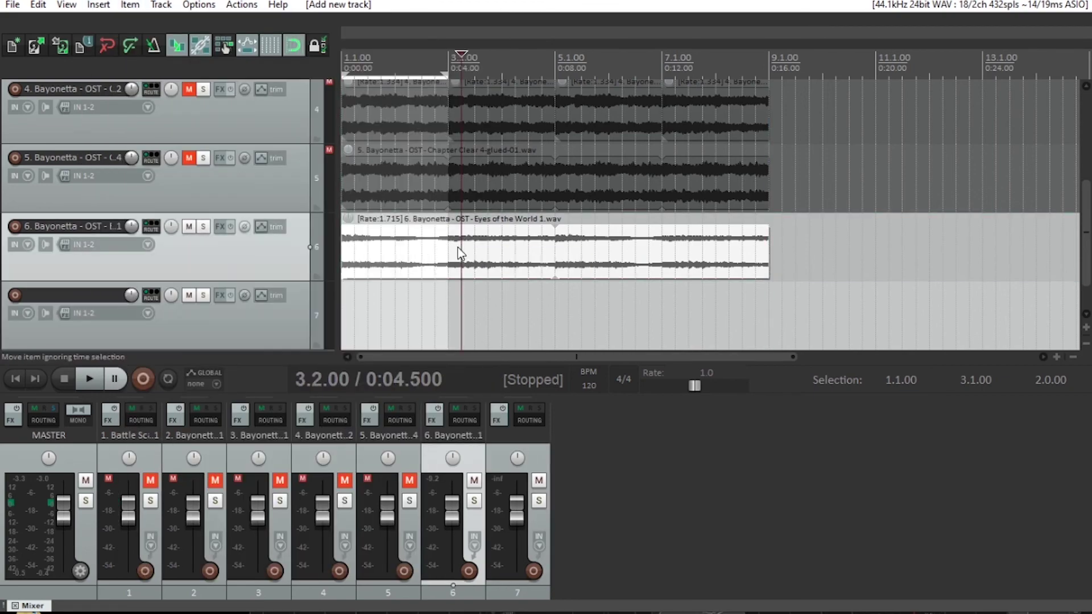
left_click(455, 310)
key("Home")
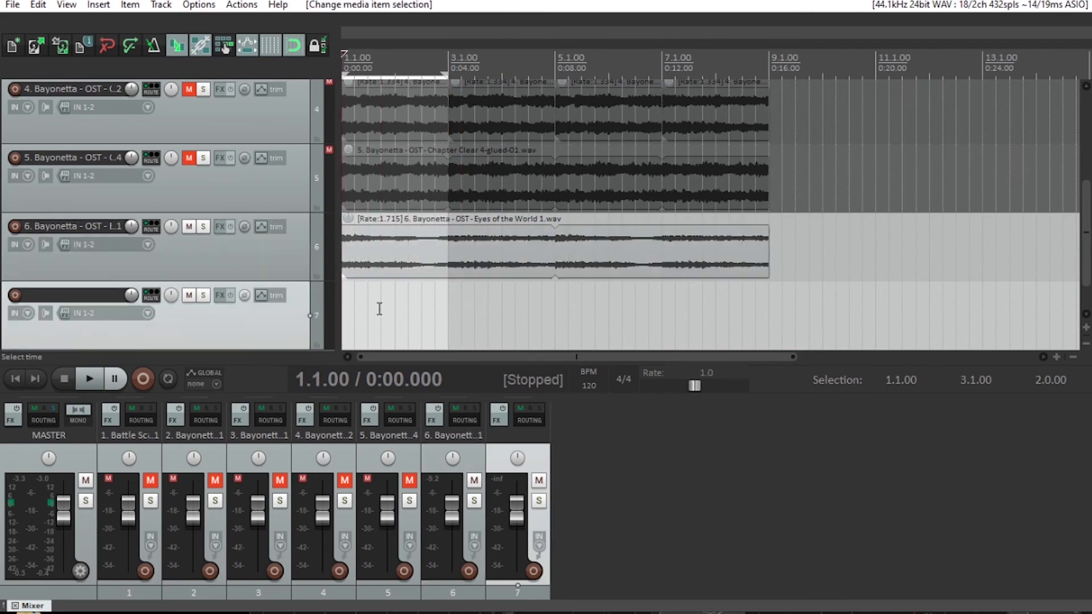
Import 7. Bayonetta - OST - Eyes of the World 2 onto track 7 at the project start.
left_click(98, 5)
left_click(114, 23)
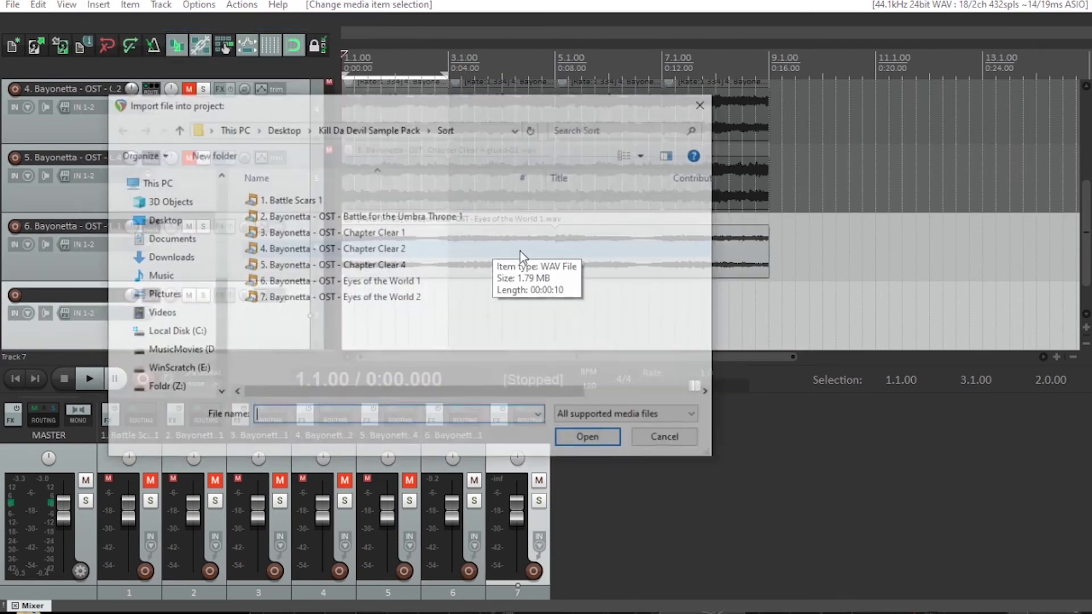
double_click(436, 299)
key("Home")
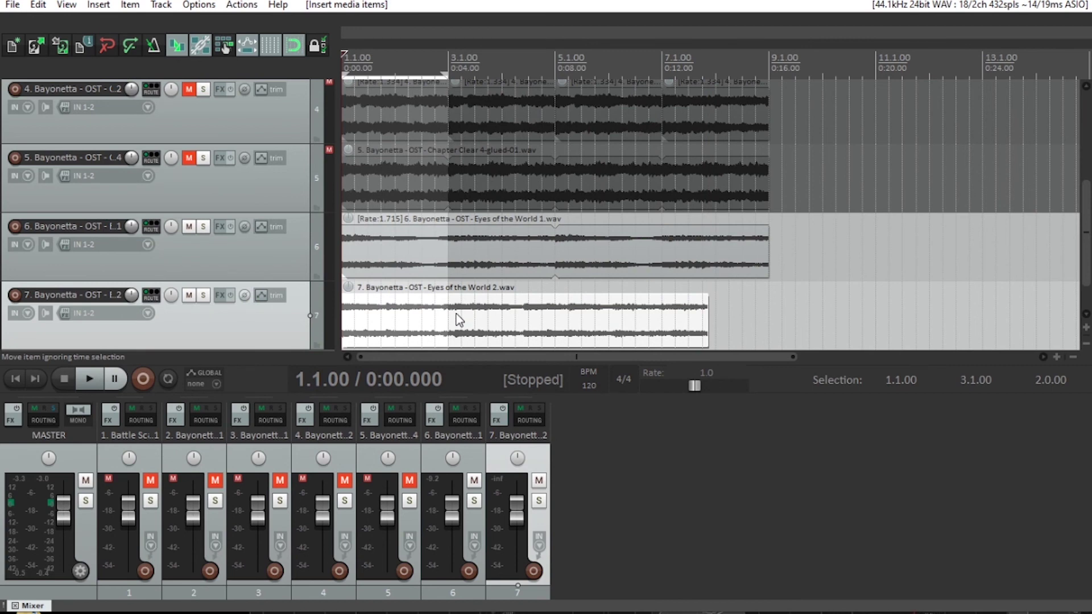
Mute track 6 and play the Eyes of the World 2 clip from the project start to judge its length.
key("space")
key("space")
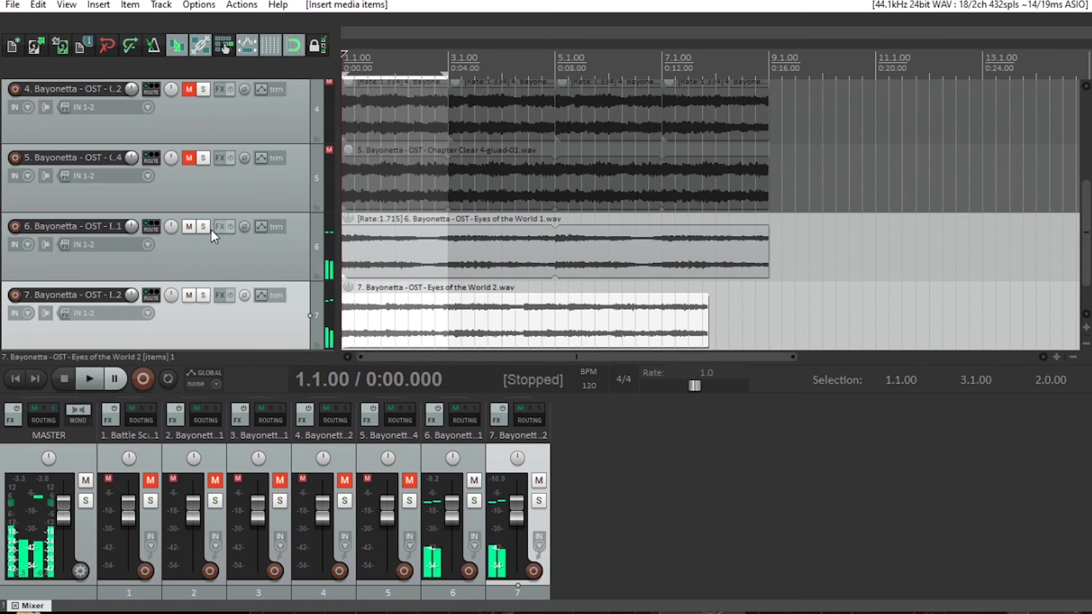
left_click(189, 226)
key("space")
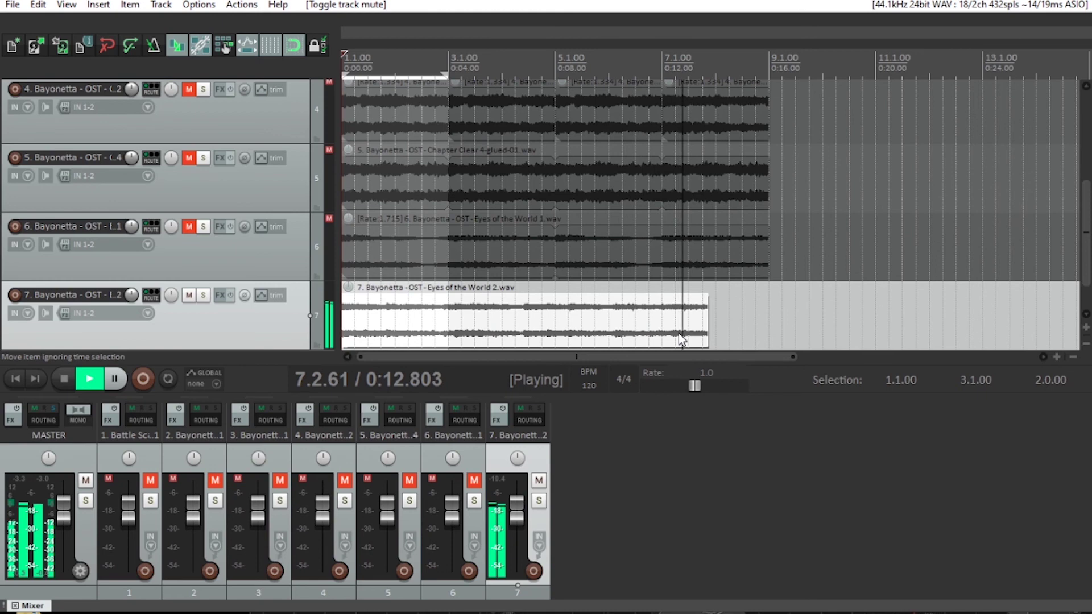
key("space")
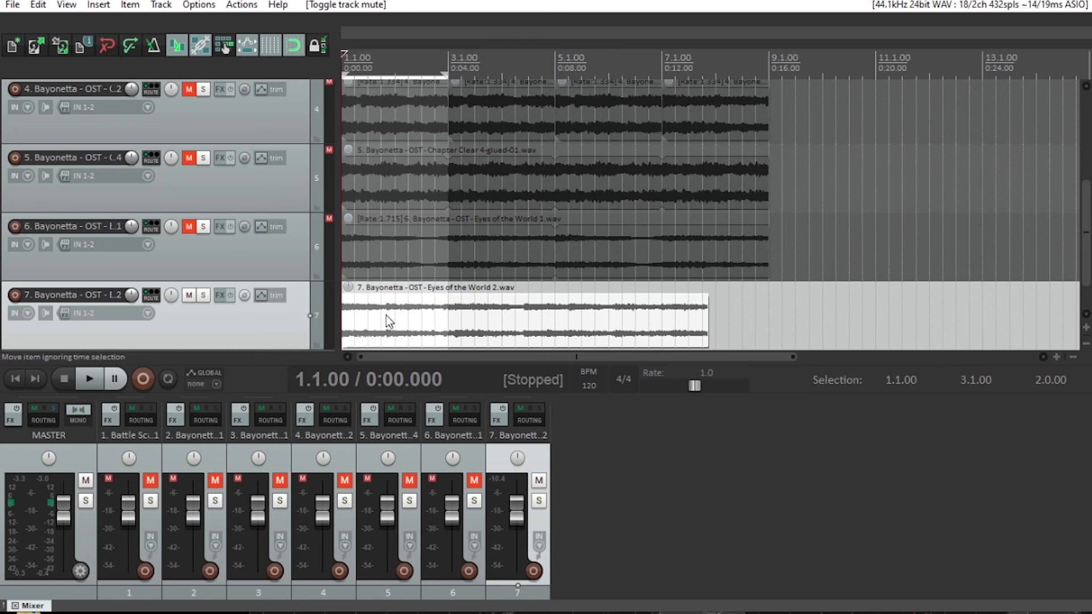
key("space")
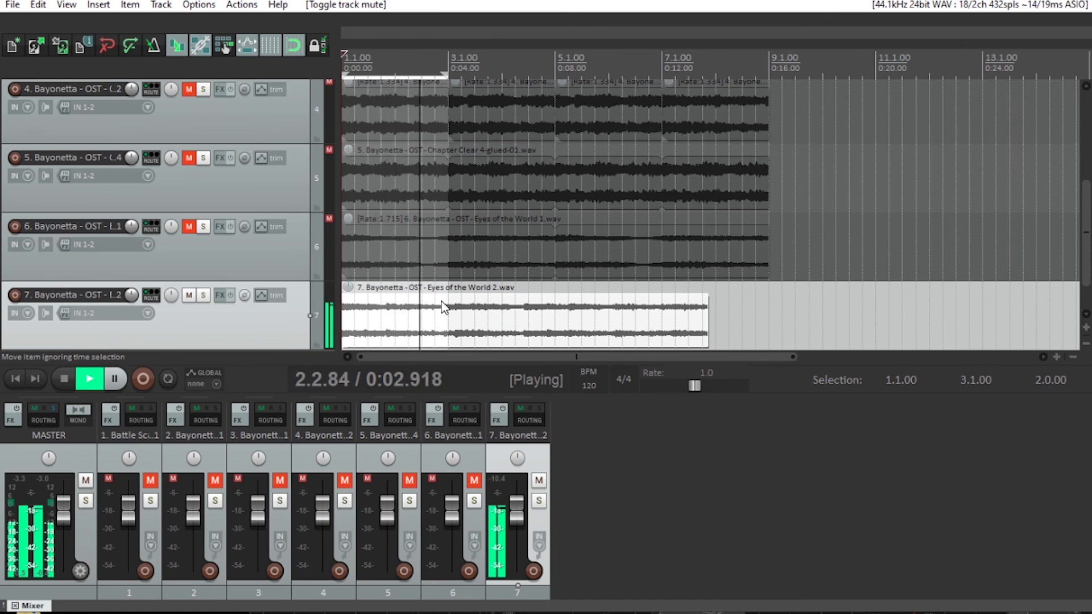
key("space")
Time-stretch the Eyes of the World 2 clip to eight bars, ending at 9.1.00, and play its beginning.
left_click_drag(709, 326, 769, 335)
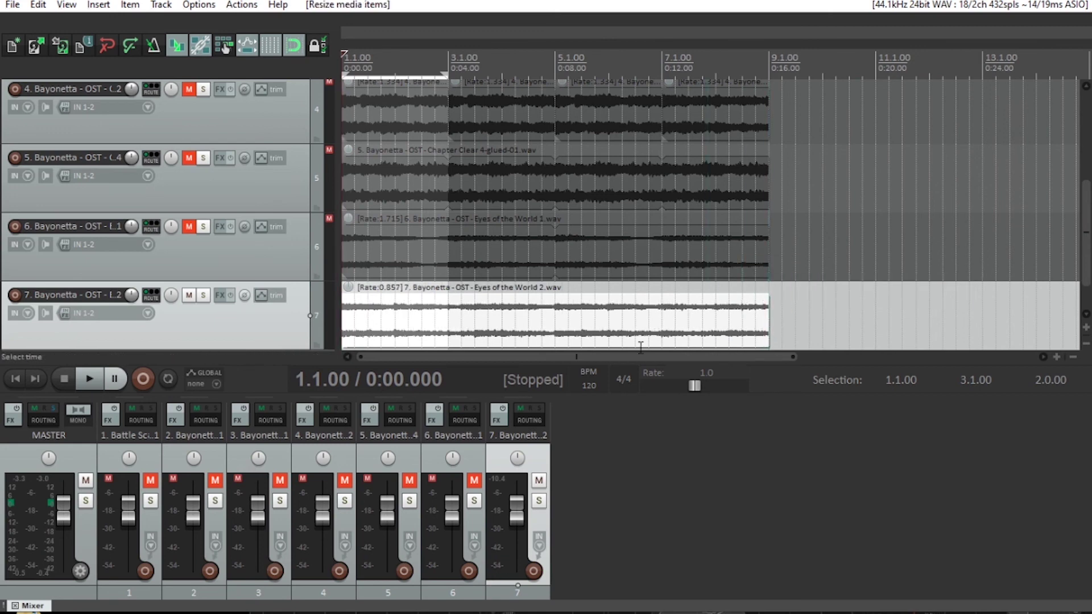
key("space")
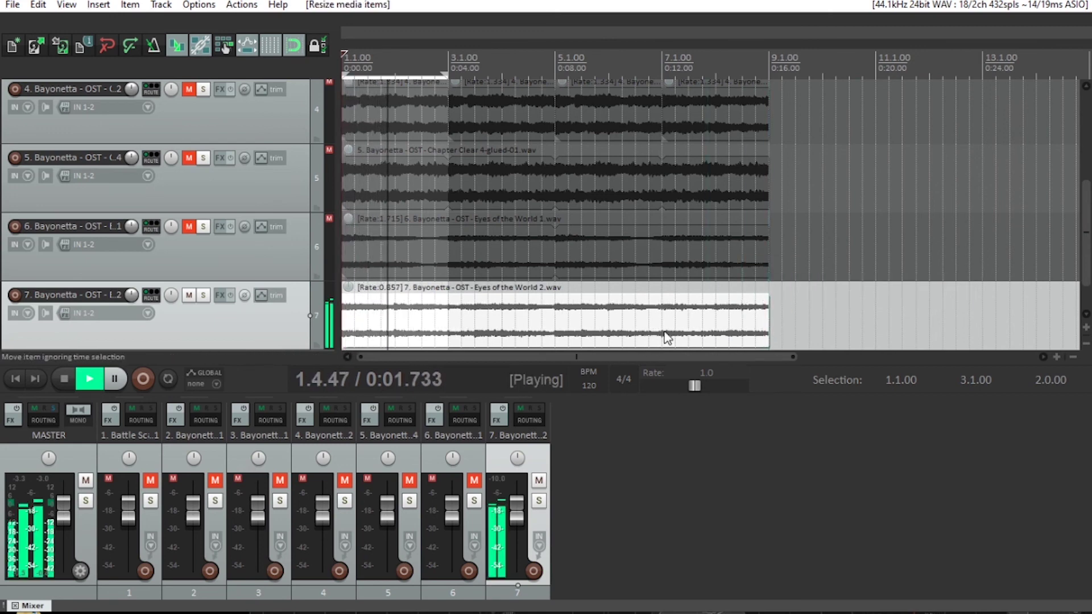
key("space")
Try the Eyes of the World 2 clip at four bars, play it, and stretch it back to eight bars ending at 9.1.00.
left_click_drag(769, 326, 556, 319)
key("space")
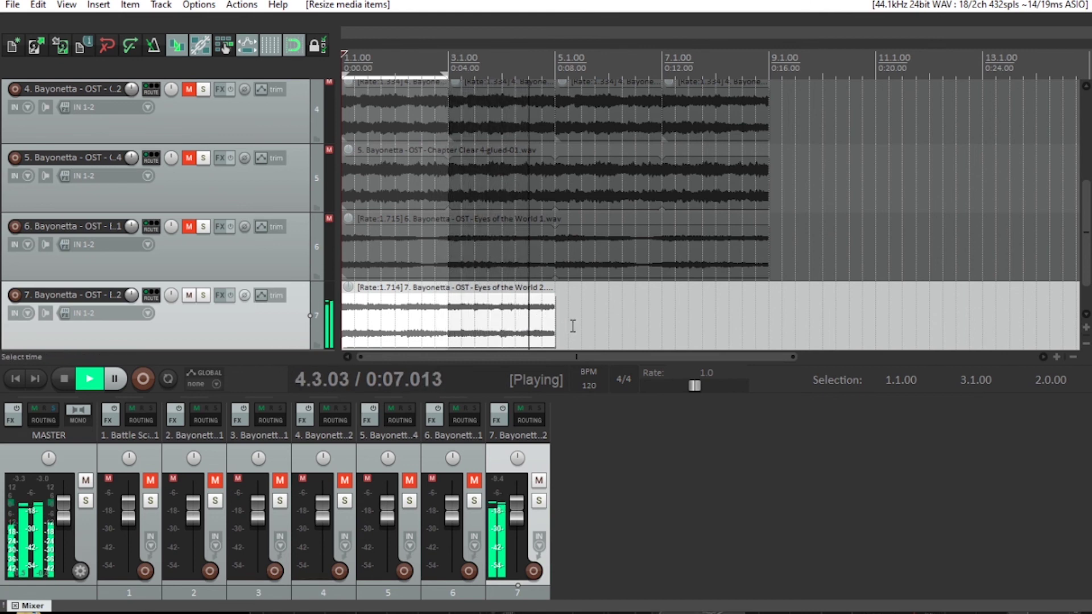
key("space")
left_click_drag(557, 318, 762, 318)
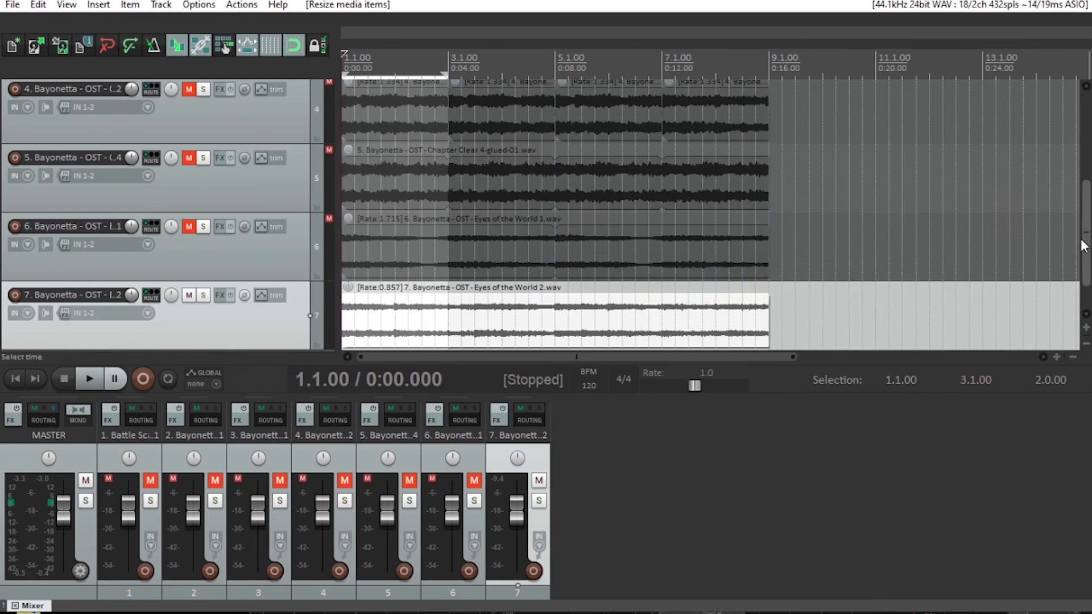
Unmute tracks 1 to 6 in one go, with all seven tracks in view.
scroll(856, 227, "down", 3)
left_click_drag(1086, 211, 1086, 116)
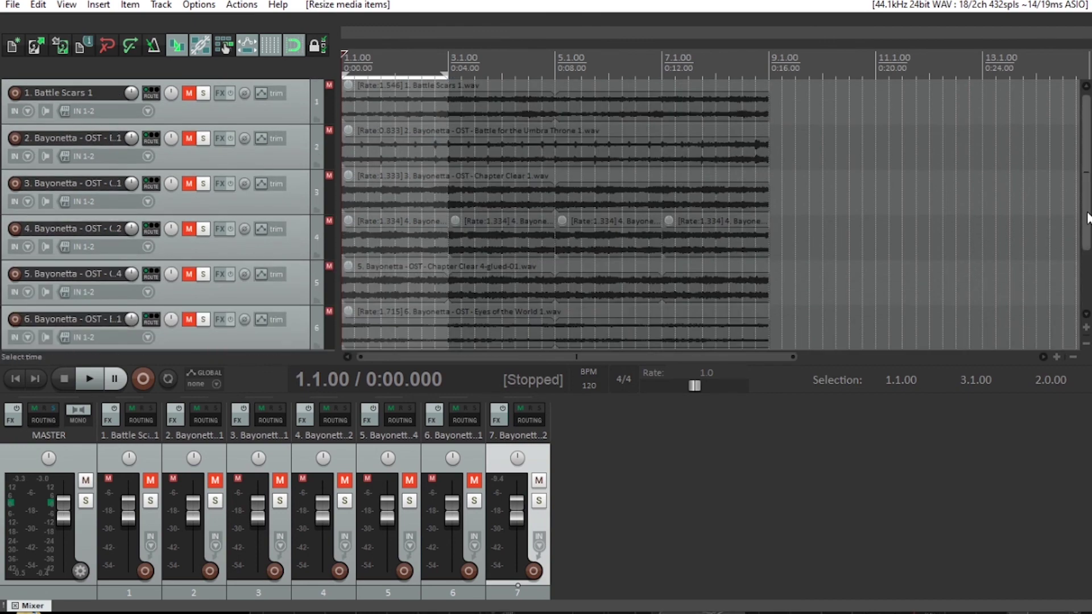
scroll(1087, 202, "down", 3)
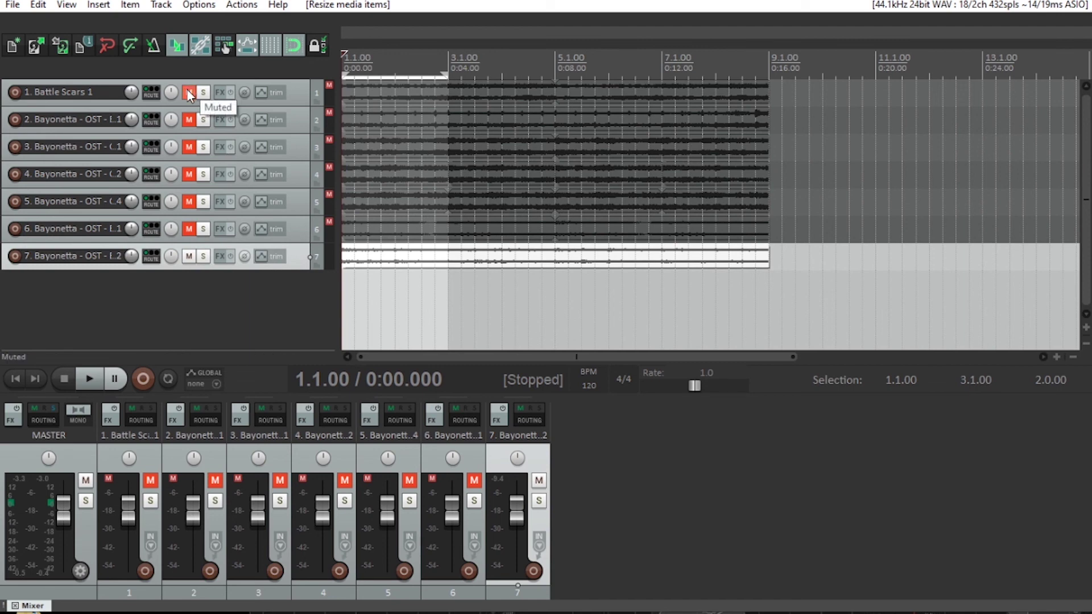
left_click_drag(189, 96, 193, 227)
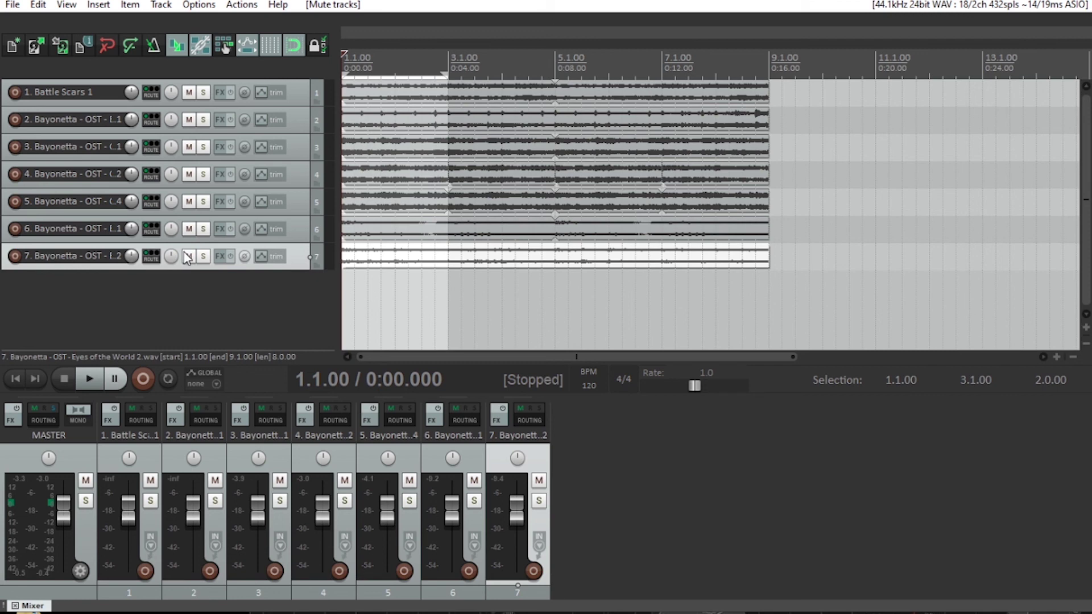
Play tracks 6 and 7 soloed together, and swap the solo on track 6 for track 5 during playback.
left_click(203, 258)
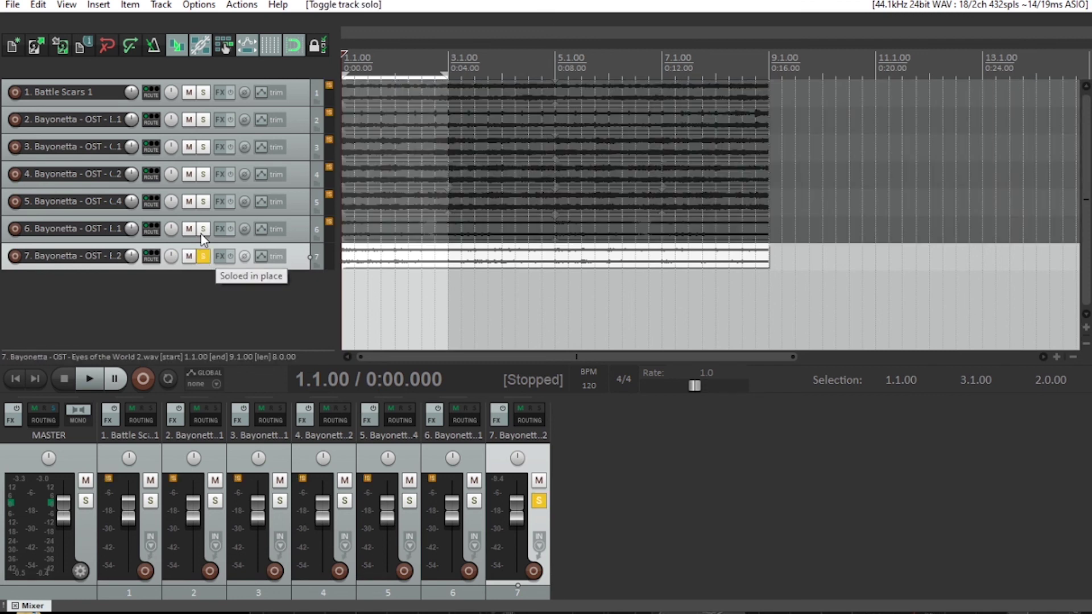
left_click(203, 232)
key("space")
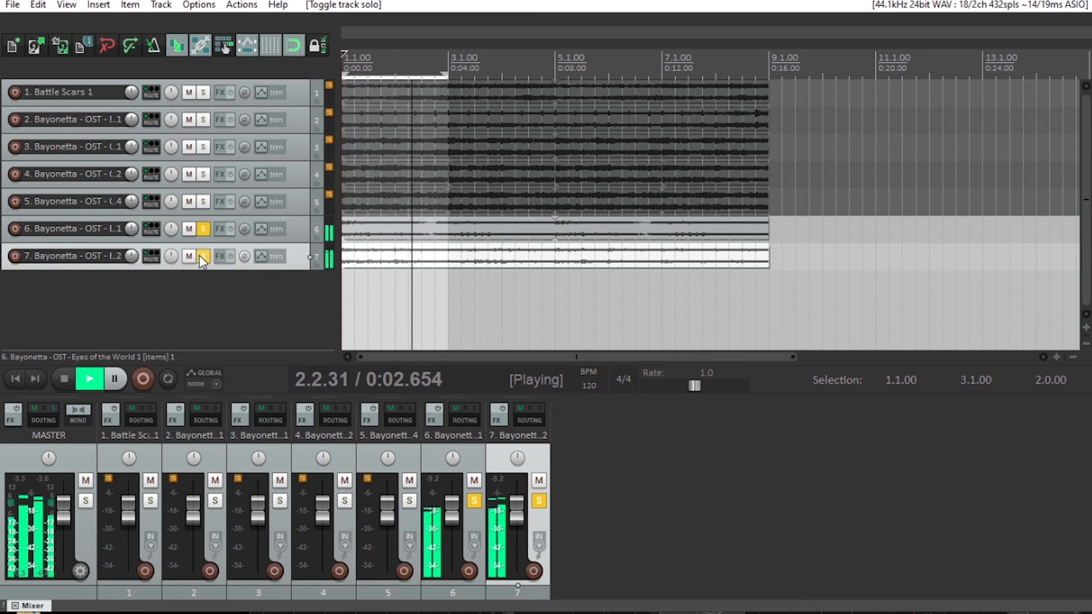
left_click(202, 230)
left_click(205, 202)
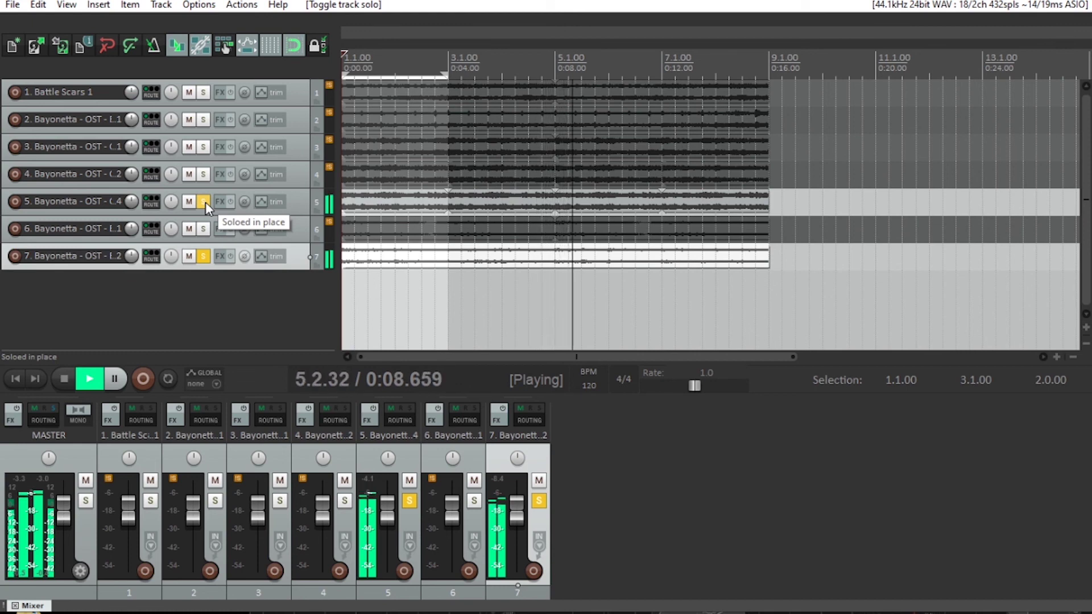
During playback, swap the solo on track 7 for track 3 and the solo on track 5 for track 4.
left_click(203, 256)
left_click(204, 148)
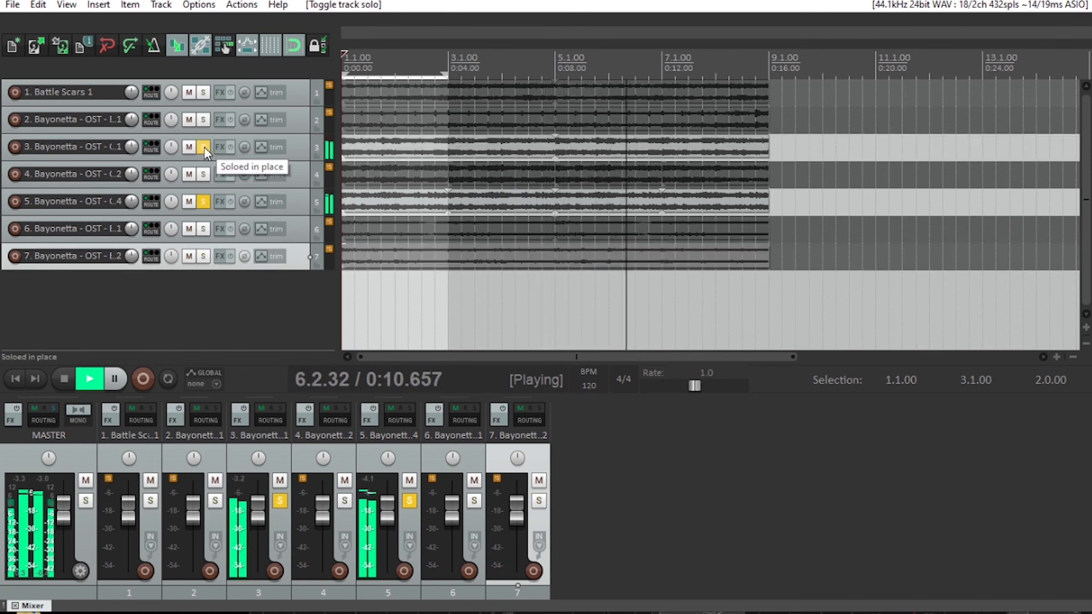
left_click(203, 174)
left_click(203, 201)
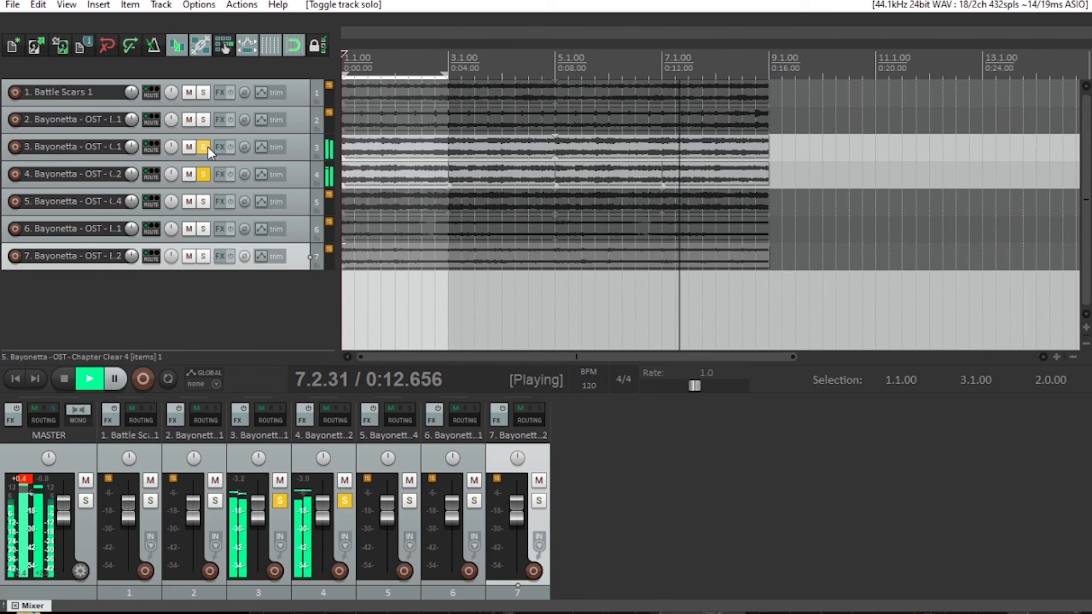
Audition tracks 1 and 2 by soloing them in place of tracks 3 and 4, and clear all solos.
left_click(204, 120)
left_click(204, 148)
left_click(203, 92)
left_click(204, 174)
left_click(203, 120)
left_click(204, 92)
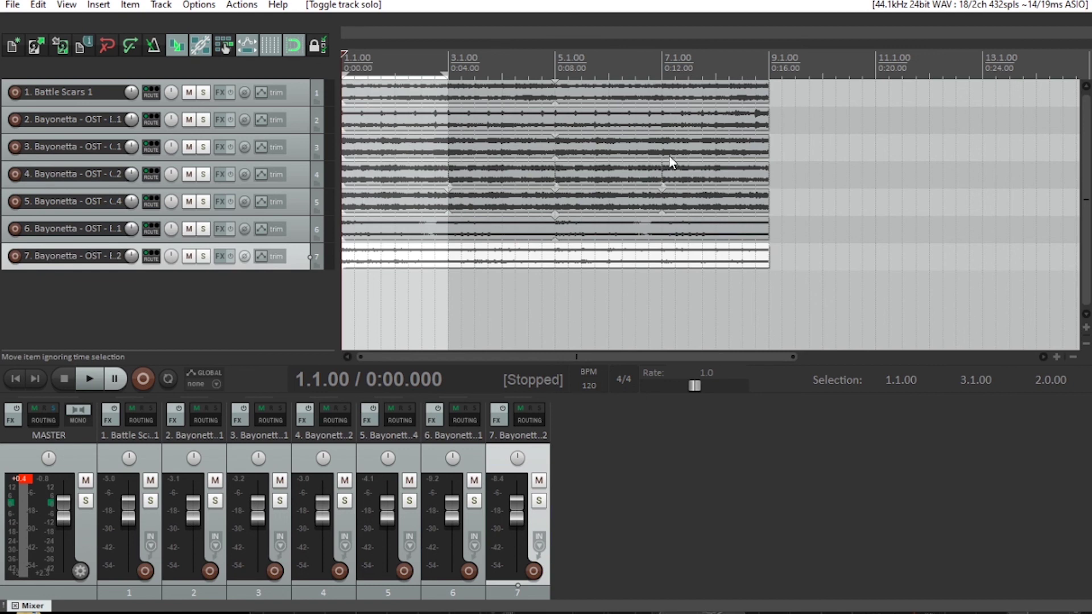
Step the edit cursor through the eight-bar section, from 3.1.00 back to the project start and on to the clips' end at 9.1.00.
left_click(559, 64)
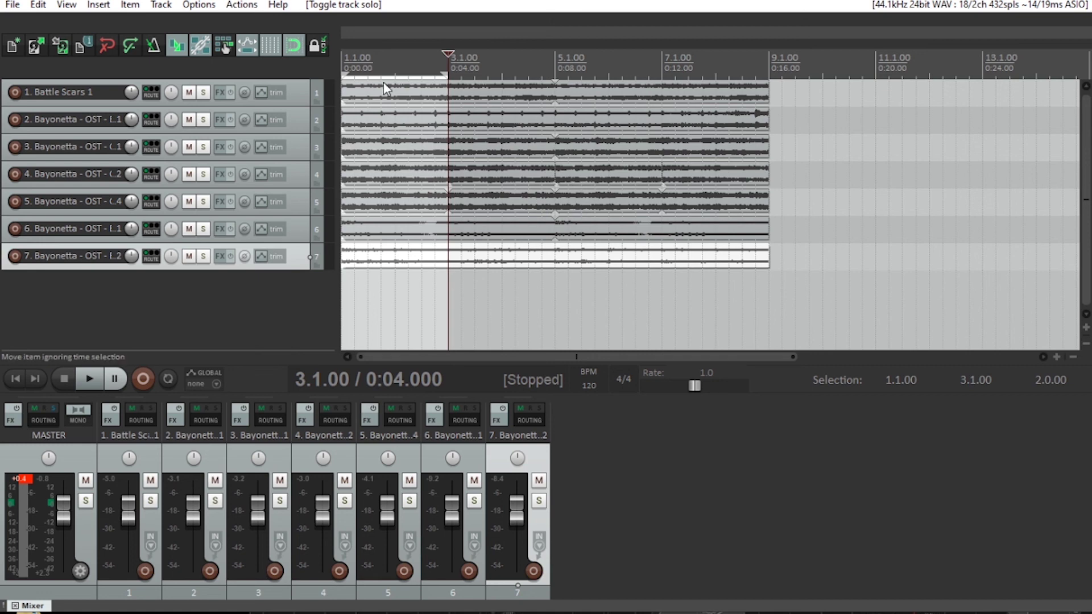
left_click(347, 60)
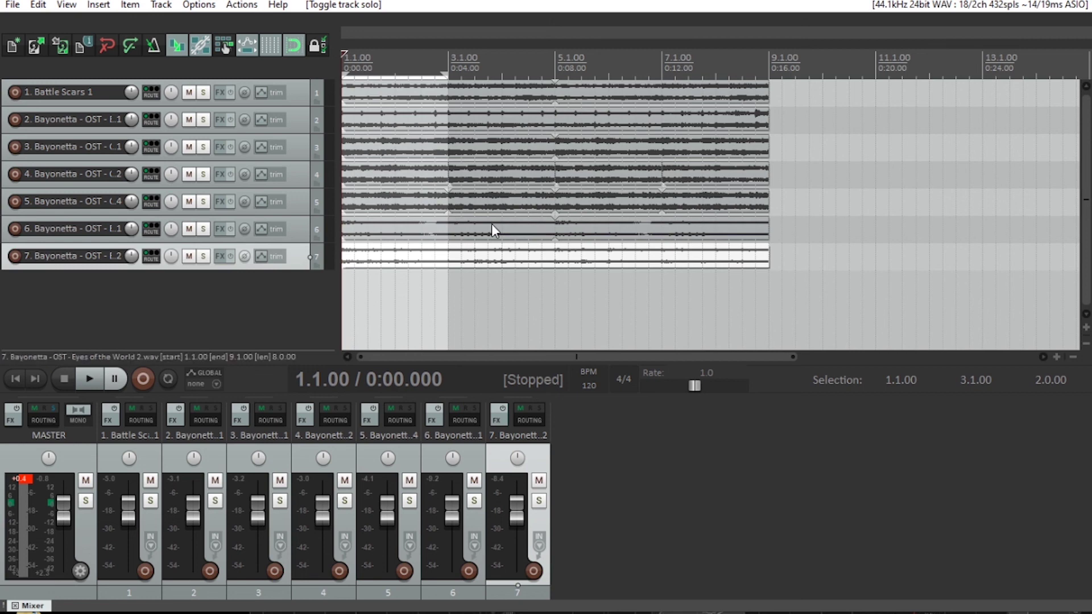
left_click(774, 75)
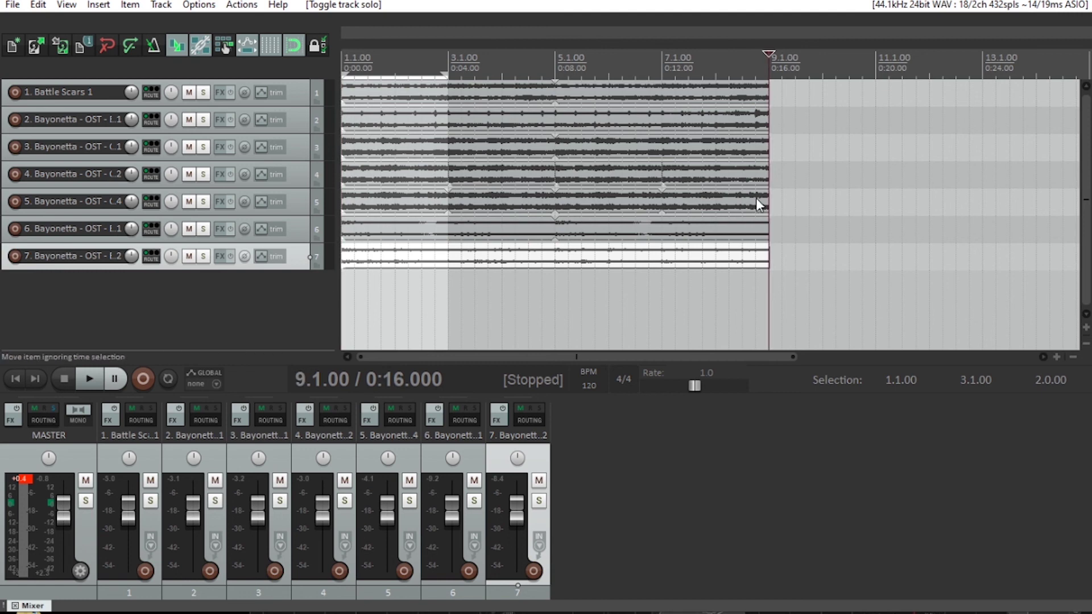